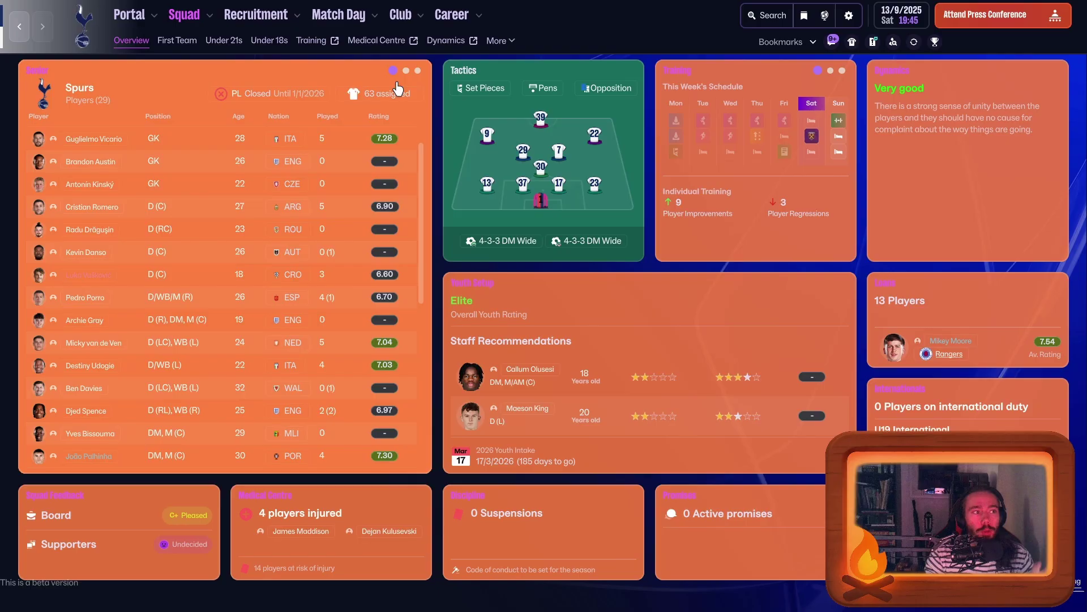
Step: Review the recoloured cards on the Squad, Portal, Career and Club overview screens, including the First Team list
{"action": "left_click", "coordinate": [180, 40]}
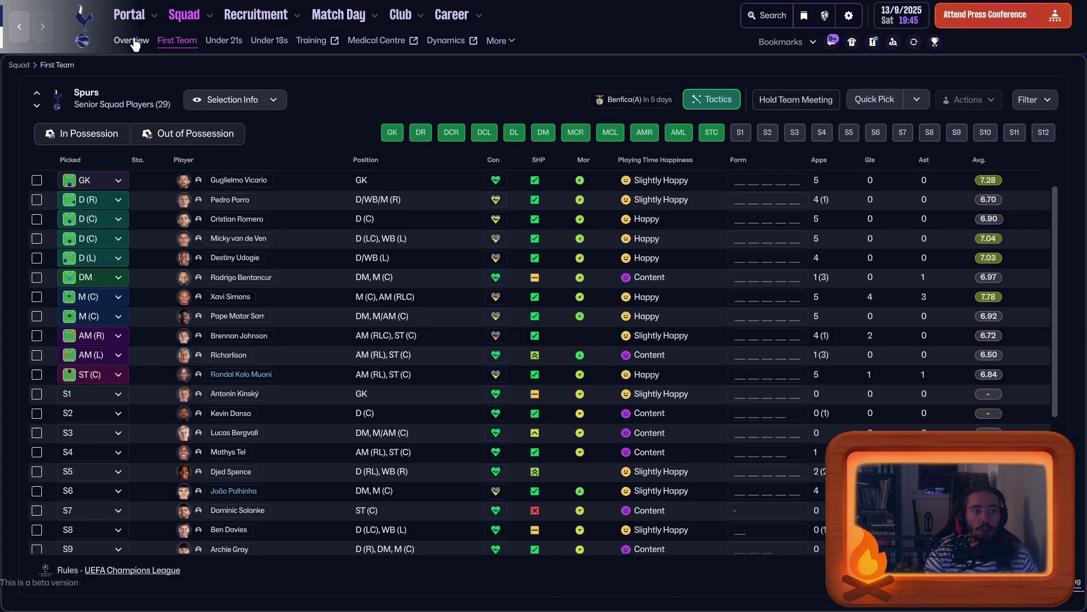
{"action": "left_click", "coordinate": [135, 41]}
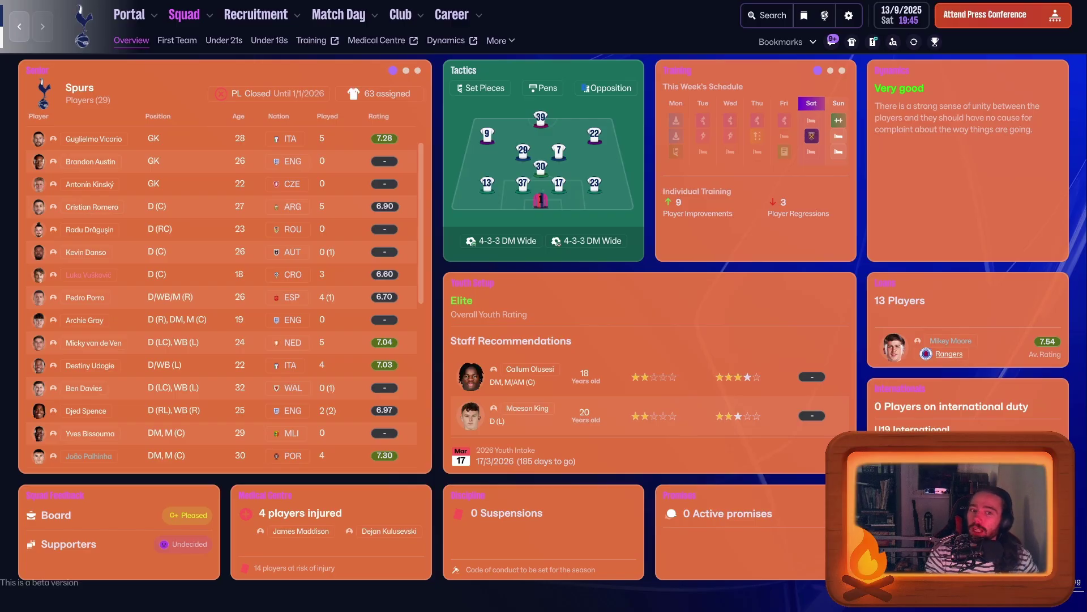
{"action": "left_click", "coordinate": [128, 15]}
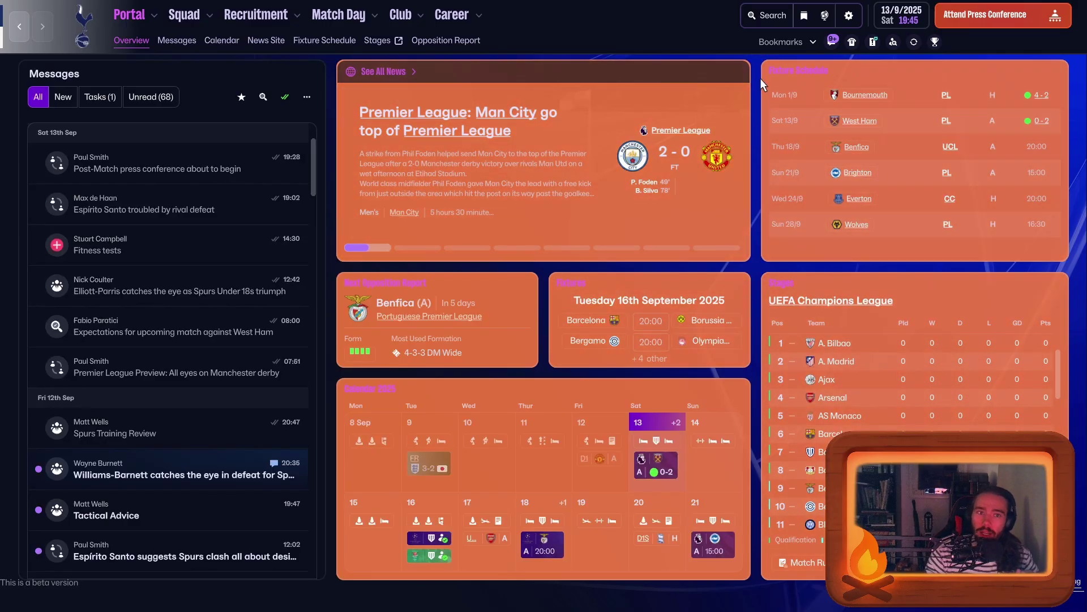
{"action": "left_click", "coordinate": [415, 13]}
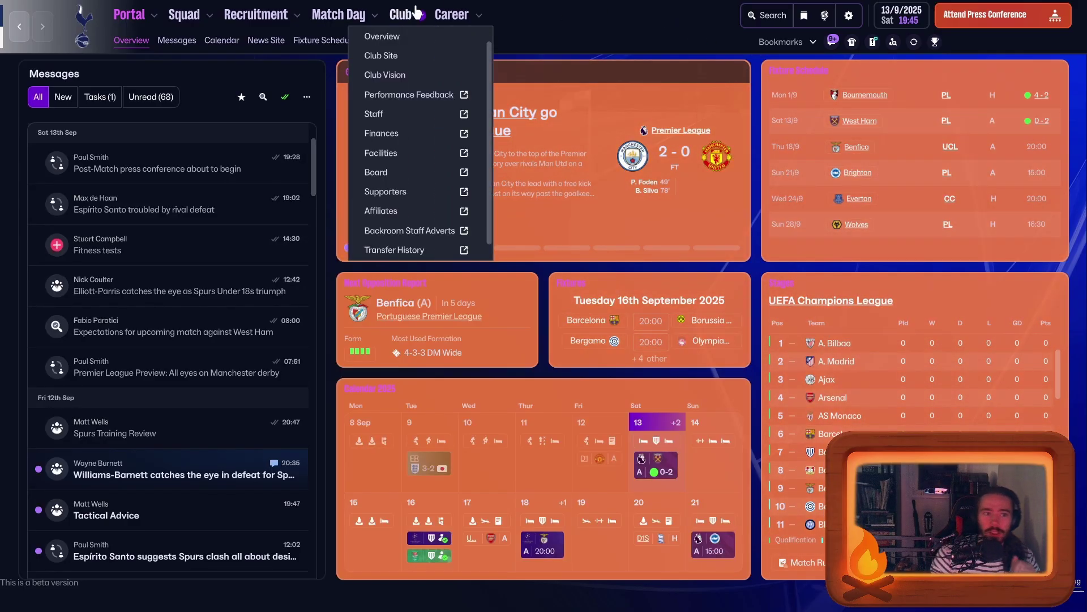
{"action": "left_click", "coordinate": [451, 15]}
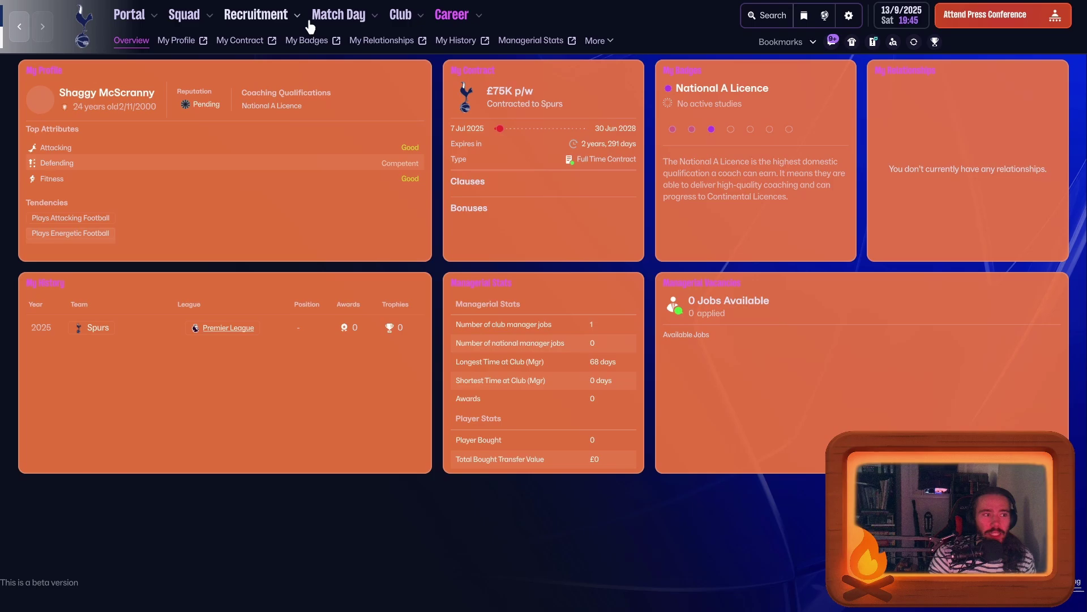
{"action": "left_click", "coordinate": [401, 13]}
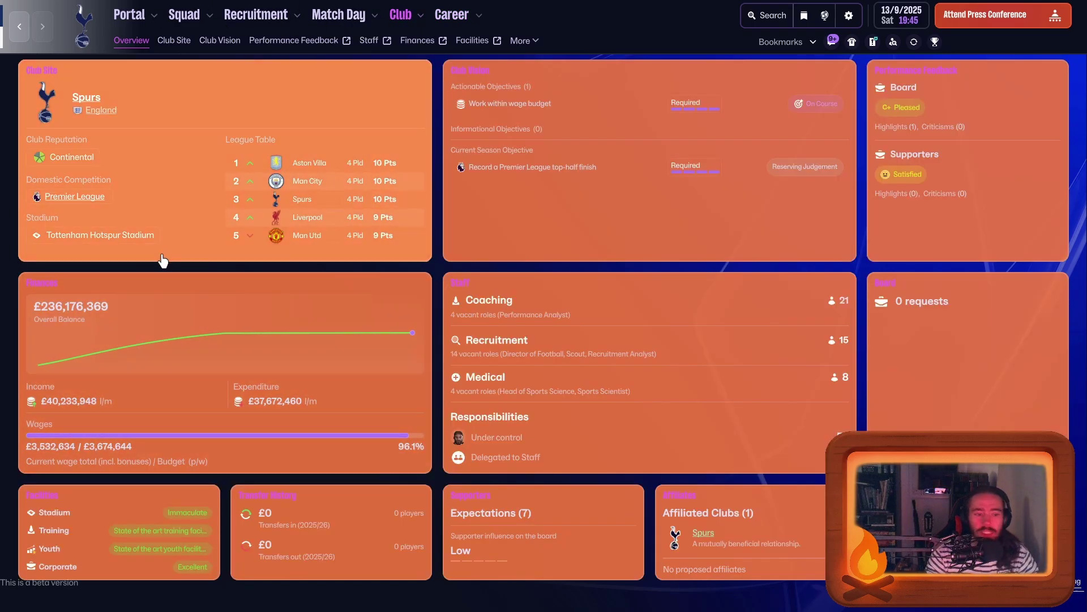
Step: Quit the current game and exit Football Manager to the desktop
{"action": "left_click", "coordinate": [848, 15]}
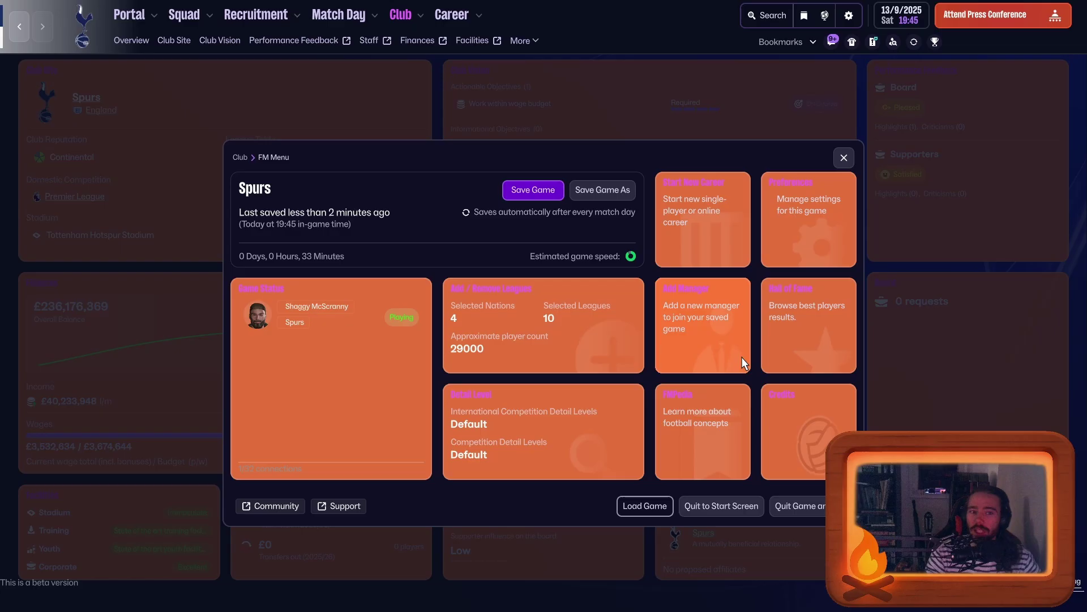
{"action": "left_click", "coordinate": [801, 505]}
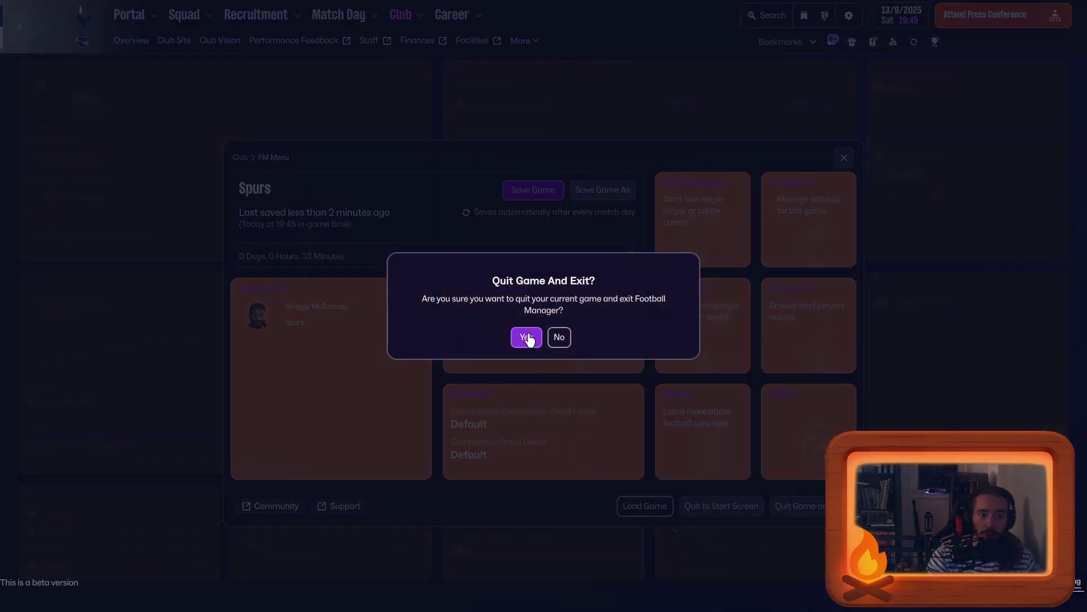
{"action": "left_click", "coordinate": [526, 338]}
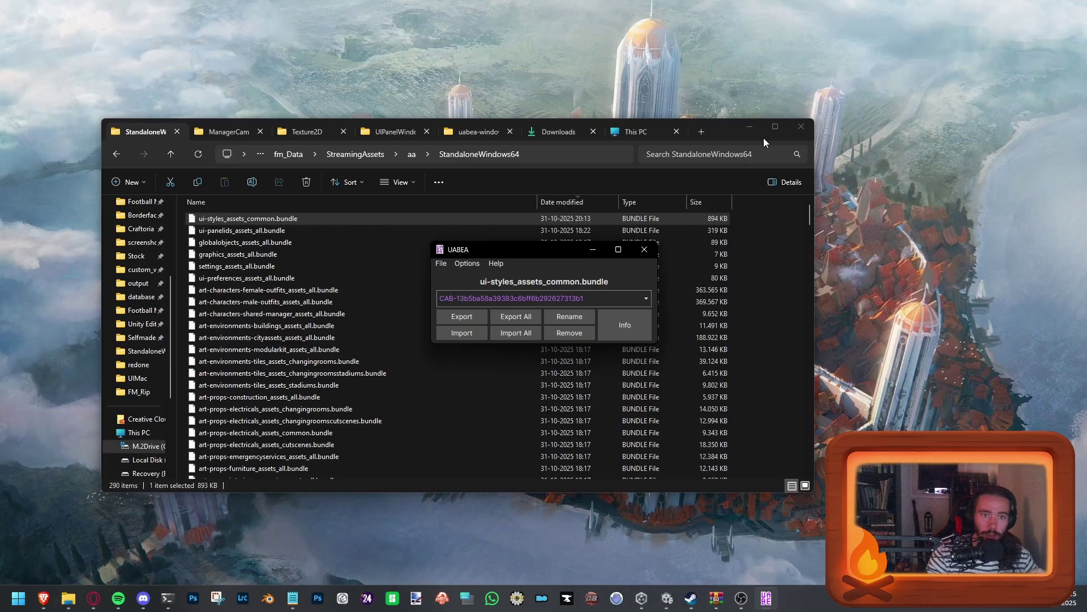
Step: Maximize the StandaloneWindows64 folder window, locate ui-styles_assets_common.bundle, and close the already open UABEA window
{"action": "left_click", "coordinate": [775, 127]}
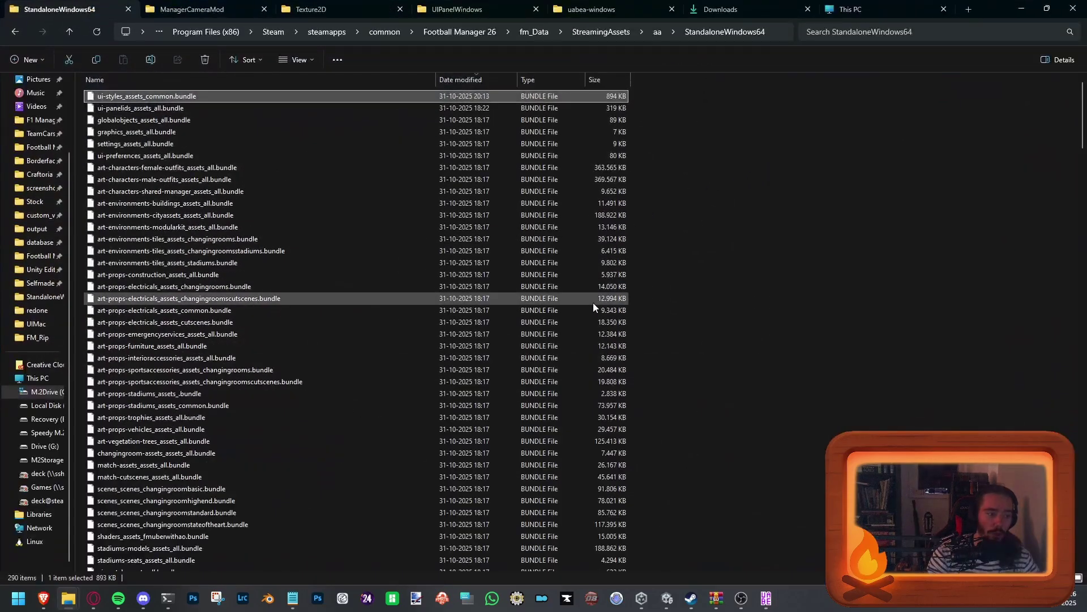
{"action": "left_click", "coordinate": [771, 598]}
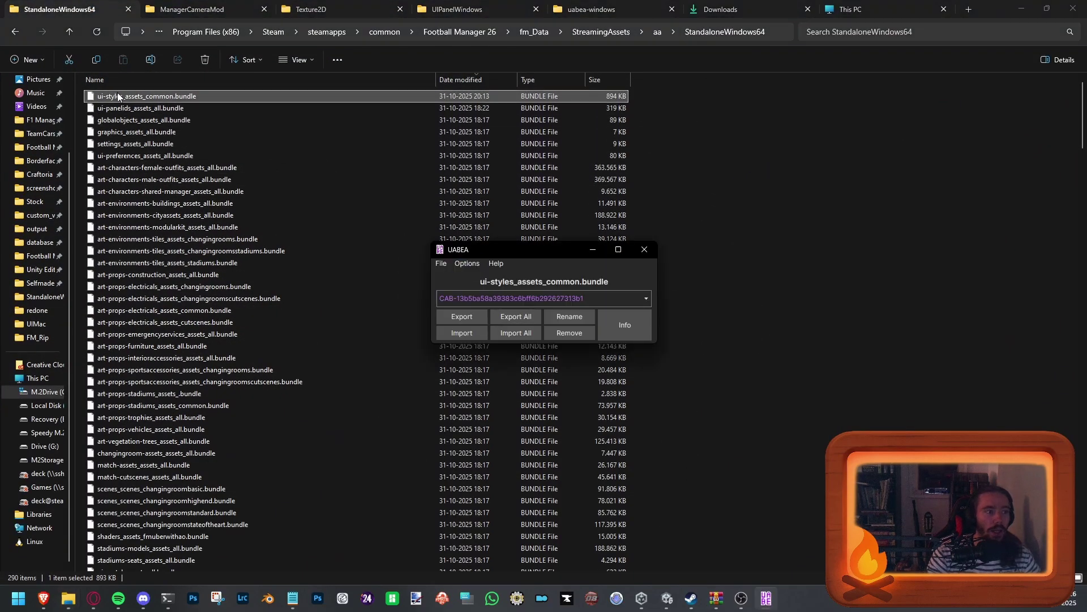
{"action": "mouse_move", "coordinate": [100, 98]}
{"action": "left_mouse_down"}
{"action": "mouse_move", "coordinate": [162, 98]}
{"action": "mouse_move", "coordinate": [116, 102]}
{"action": "left_mouse_up"}
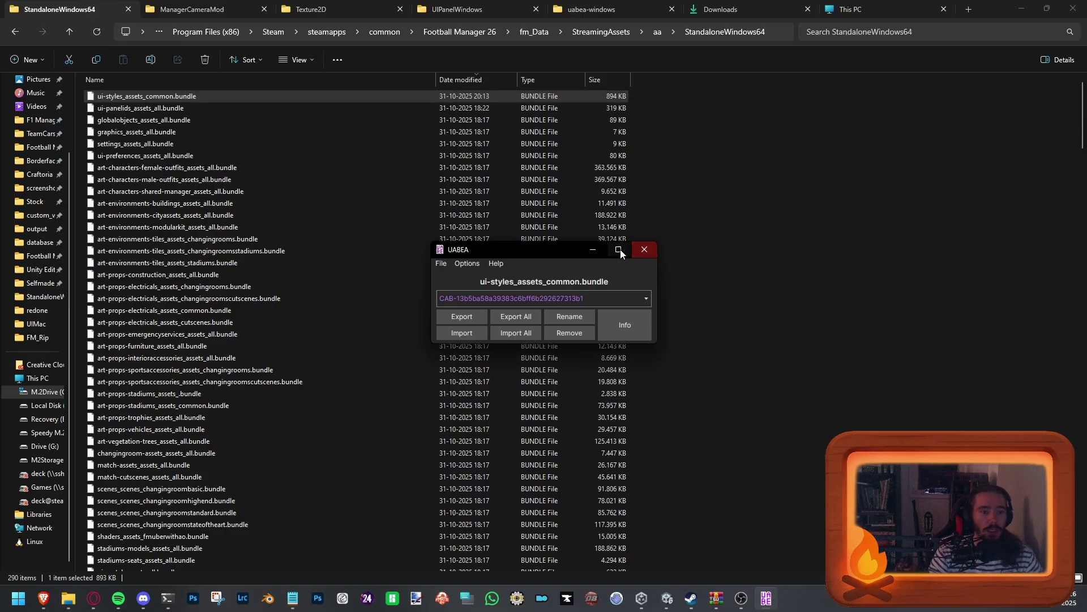
{"action": "left_click", "coordinate": [644, 250]}
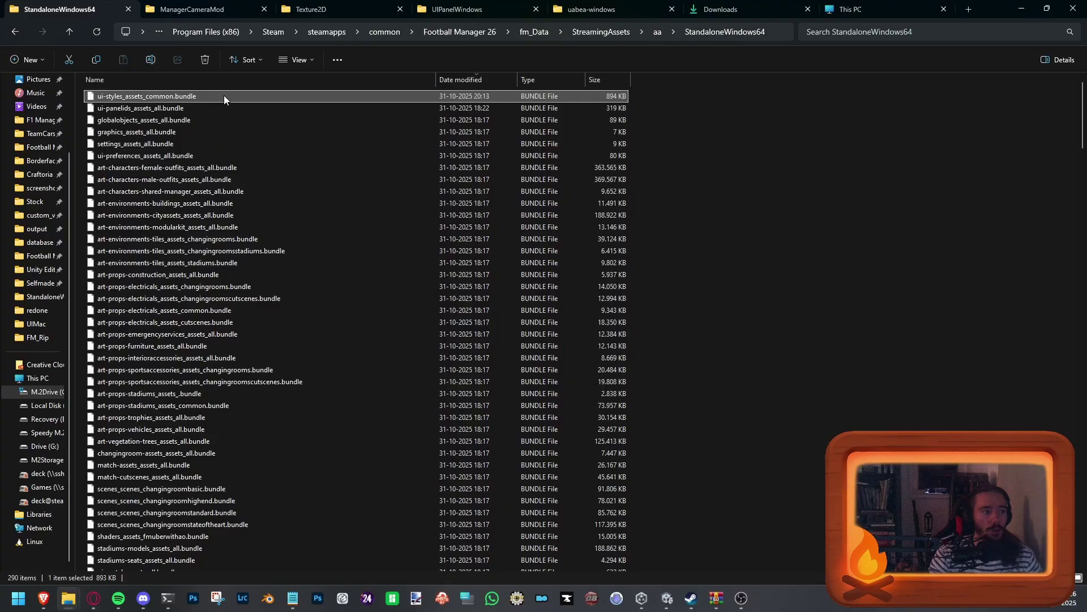
Step: Go to the StyleTutorial folder inside Unity Editing\Selfmade, which holds the working copy of ui-styles_assets_common.bundle
{"action": "left_click", "coordinate": [319, 8]}
{"action": "left_click", "coordinate": [146, 35]}
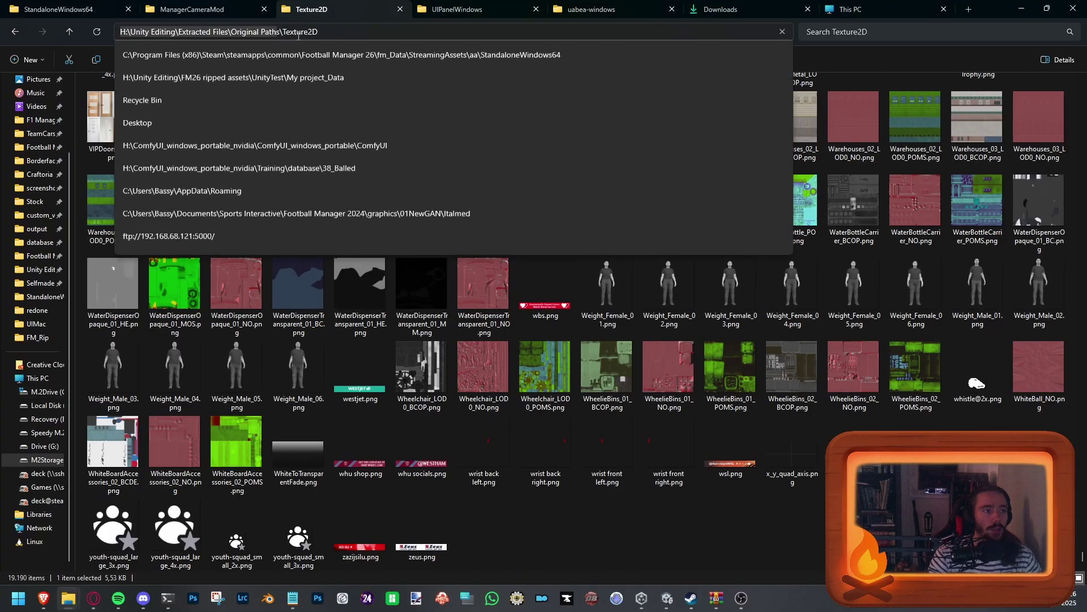
{"action": "left_click", "coordinate": [316, 348]}
{"action": "left_click", "coordinate": [296, 35]}
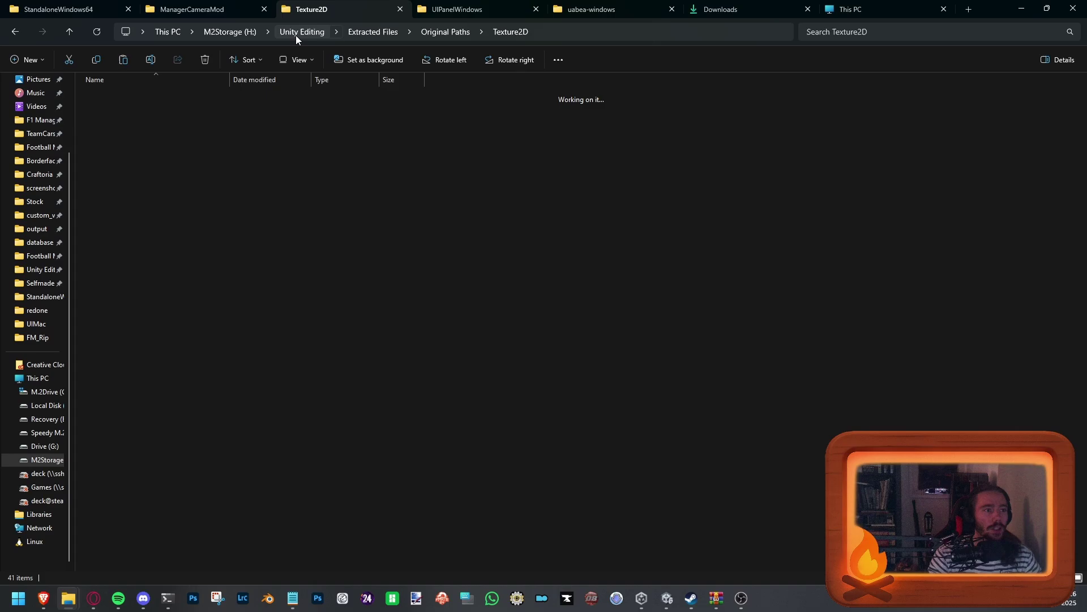
{"action": "double_click", "coordinate": [122, 382]}
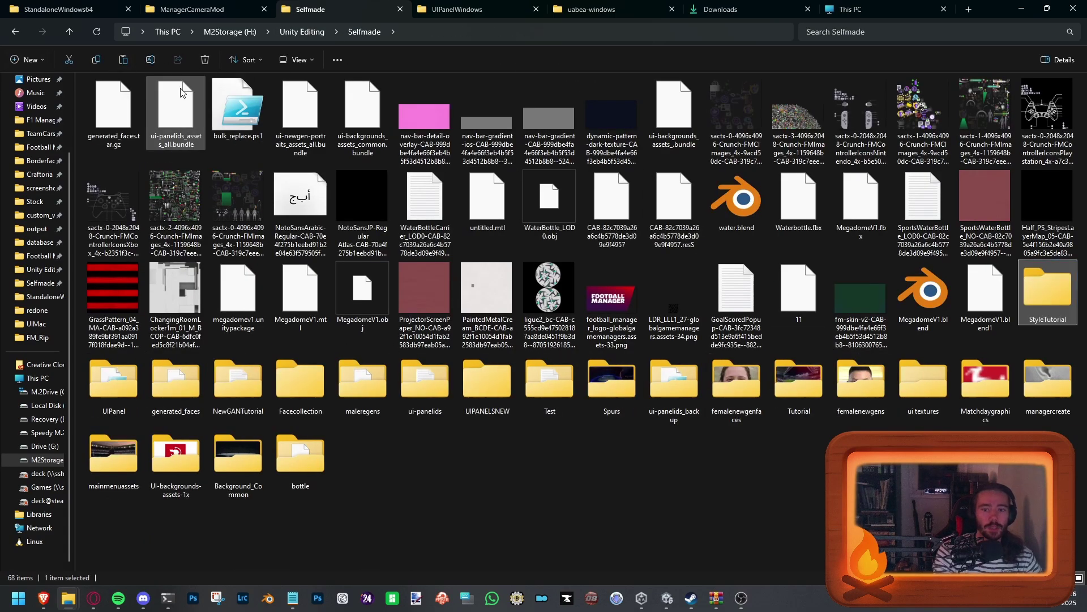
{"action": "double_click", "coordinate": [163, 93]}
{"action": "left_click", "coordinate": [126, 63]}
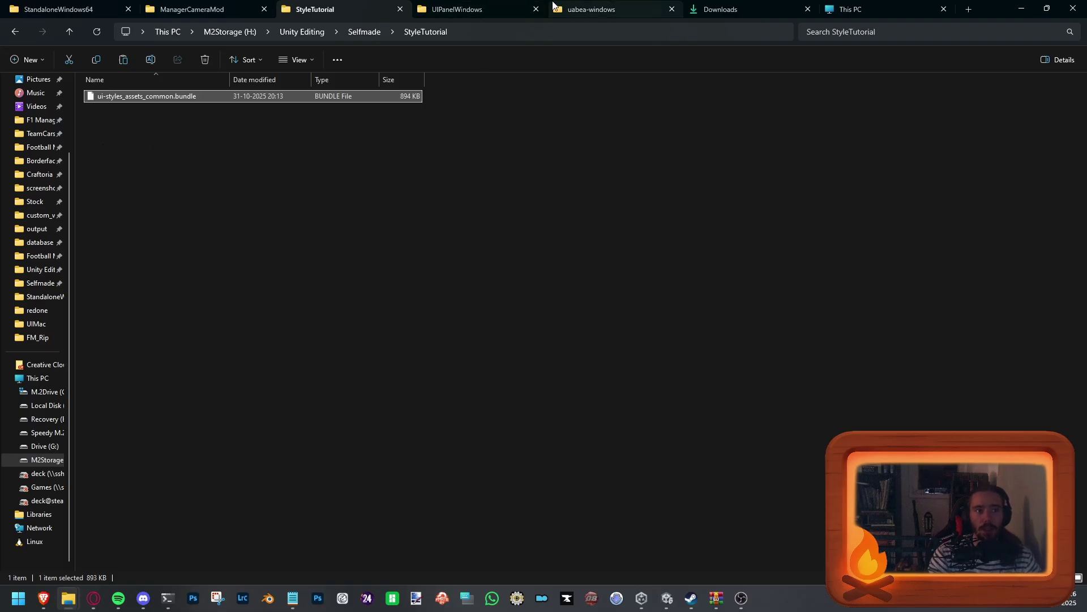
Step: Launch UABEAvalonia.exe from the uabea-windows folder and load ui-styles_assets_common.bundle from the StyleTutorial folder into it
{"action": "left_click", "coordinate": [569, 4]}
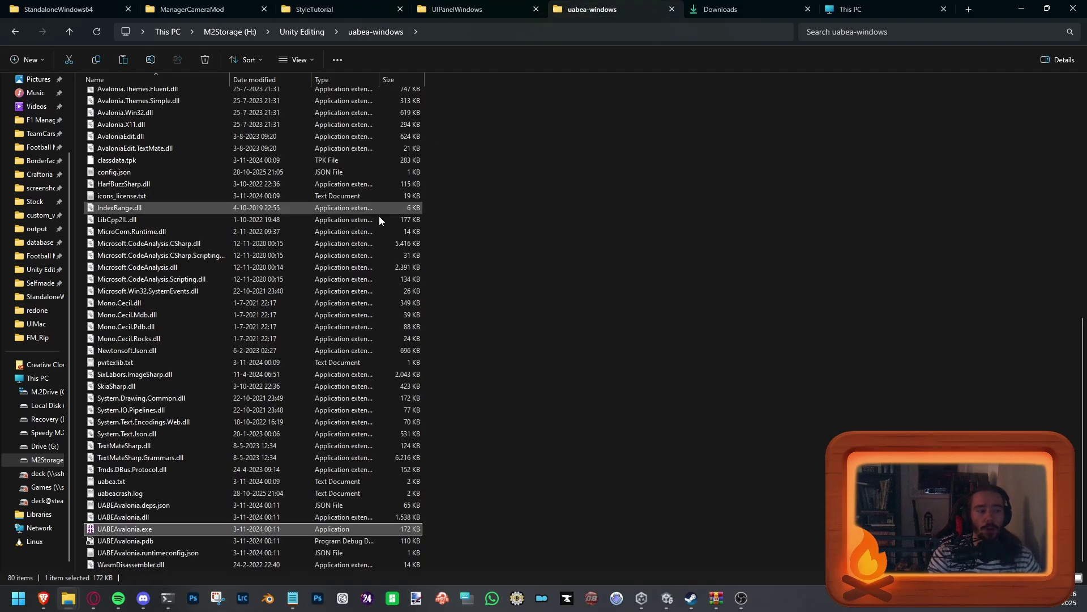
{"action": "double_click", "coordinate": [131, 528]}
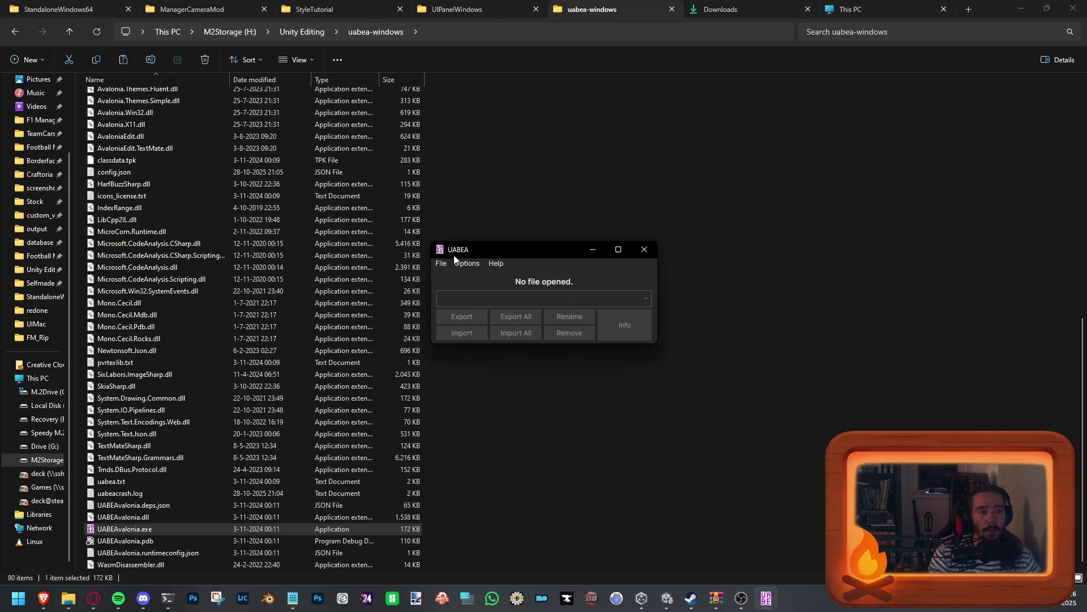
{"action": "left_click", "coordinate": [456, 9]}
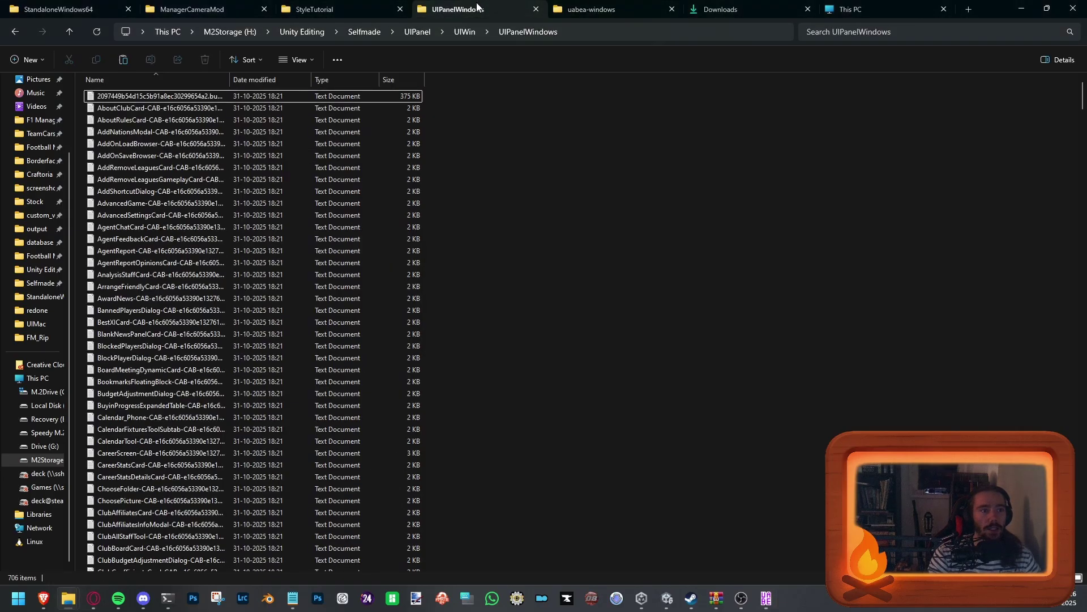
{"action": "left_click", "coordinate": [340, 6]}
{"action": "left_click_drag", "start_coordinate": [123, 101], "coordinate": [548, 297]}
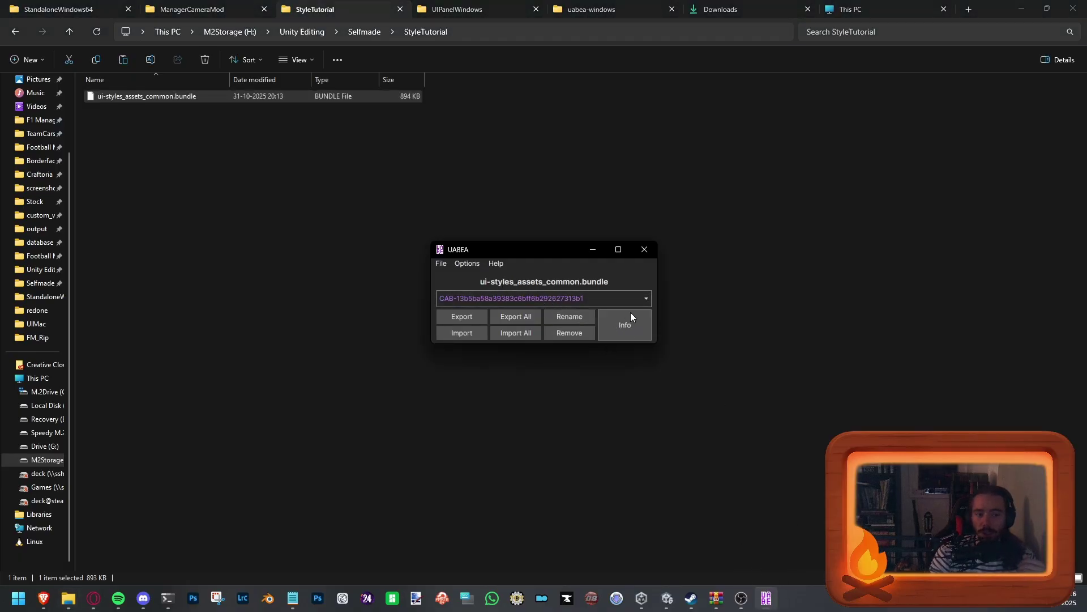
Step: Show the bundle's asset list sorted by name and open the FigmaStyleVariables MonoBehaviour for data editing in a maximized window
{"action": "left_click", "coordinate": [626, 332]}
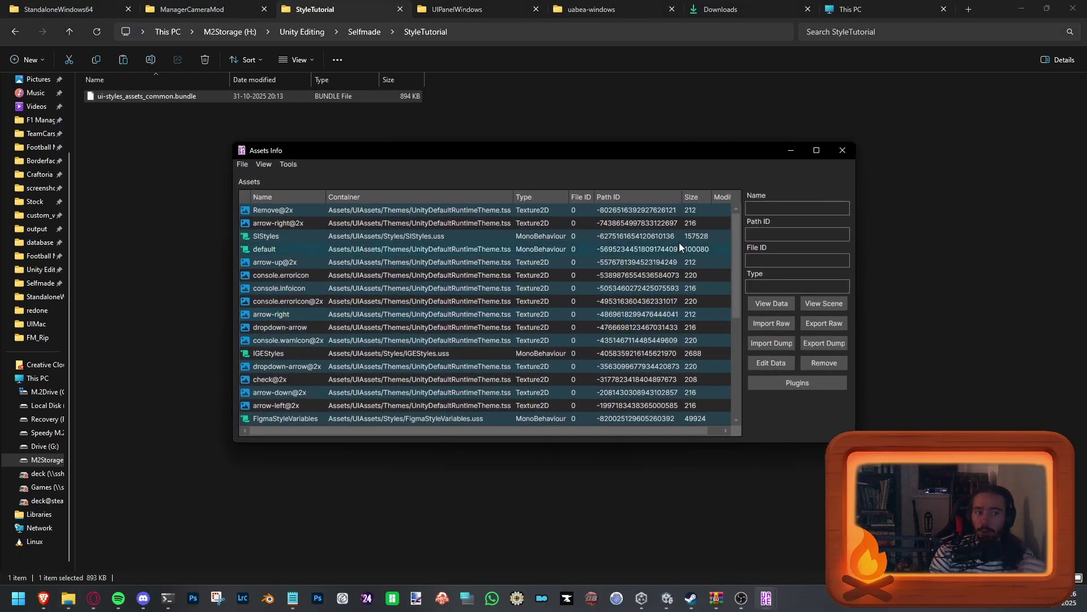
{"action": "left_click", "coordinate": [290, 197]}
{"action": "scroll", "coordinate": [289, 368], "scroll_direction": "down", "scroll_amount": 5}
{"action": "left_click", "coordinate": [276, 304]}
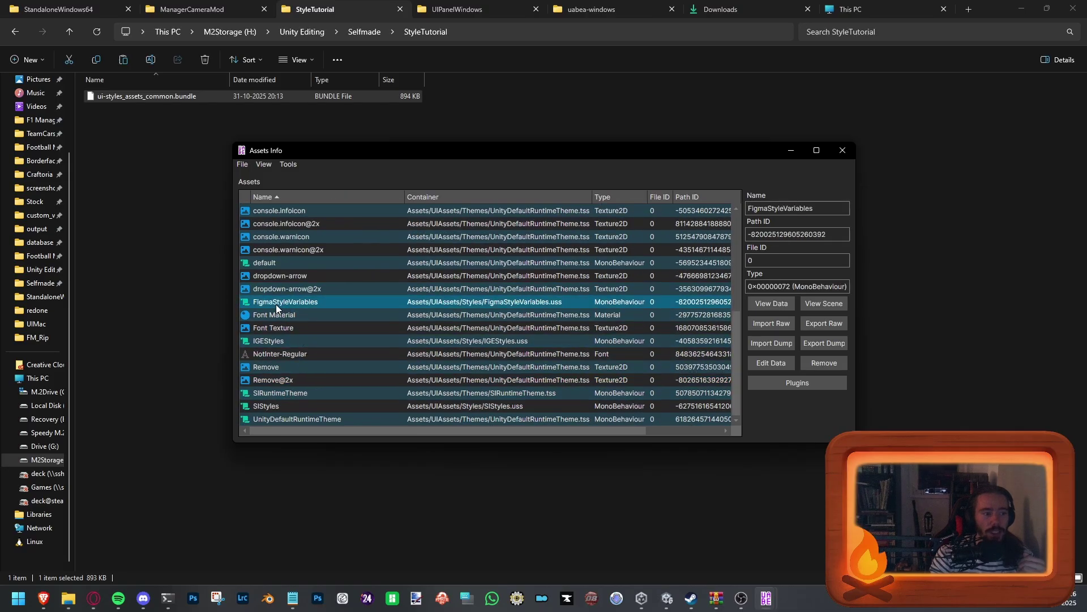
{"action": "left_click", "coordinate": [769, 365]}
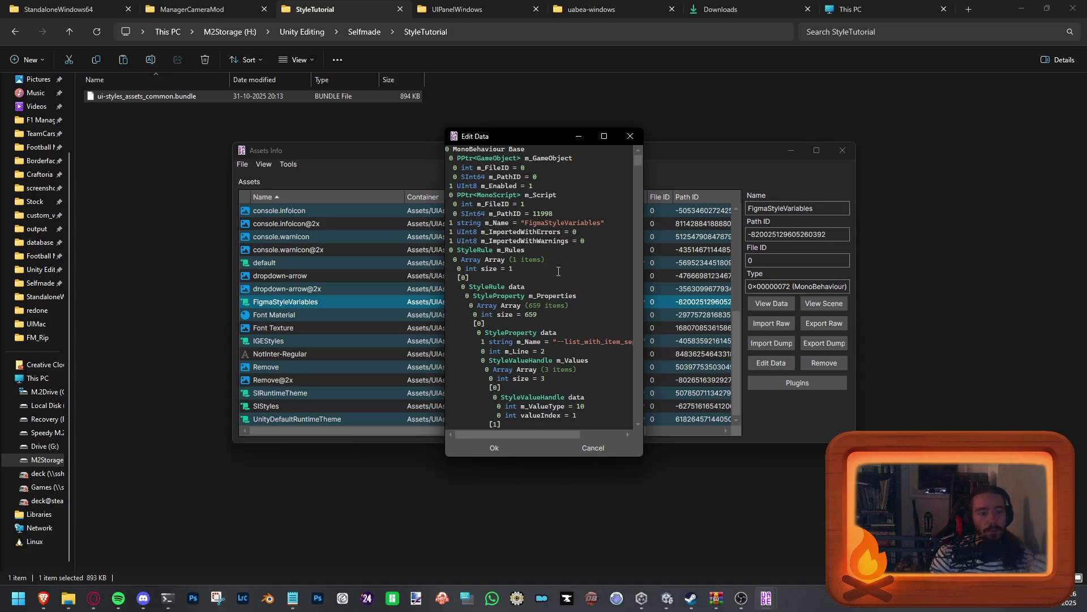
{"action": "double_click", "coordinate": [525, 138]}
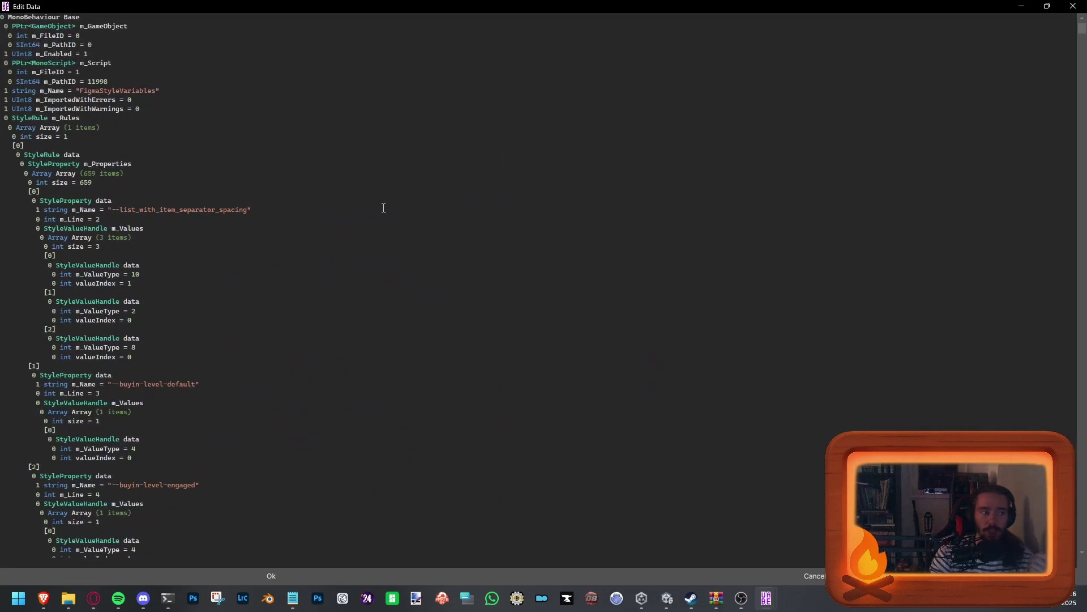
Step: Examine the colour style properties in the FigmaStyleVariables data, and close the data editor
{"action": "scroll", "coordinate": [347, 280], "scroll_direction": "down", "scroll_amount": 20}
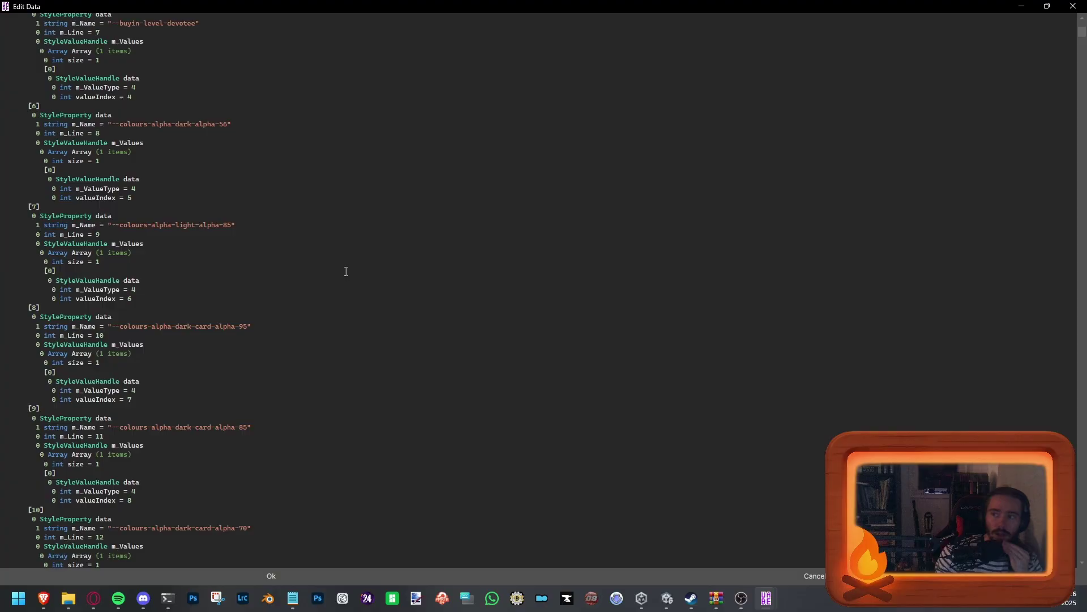
{"action": "scroll", "coordinate": [350, 287], "scroll_direction": "down", "scroll_amount": 15}
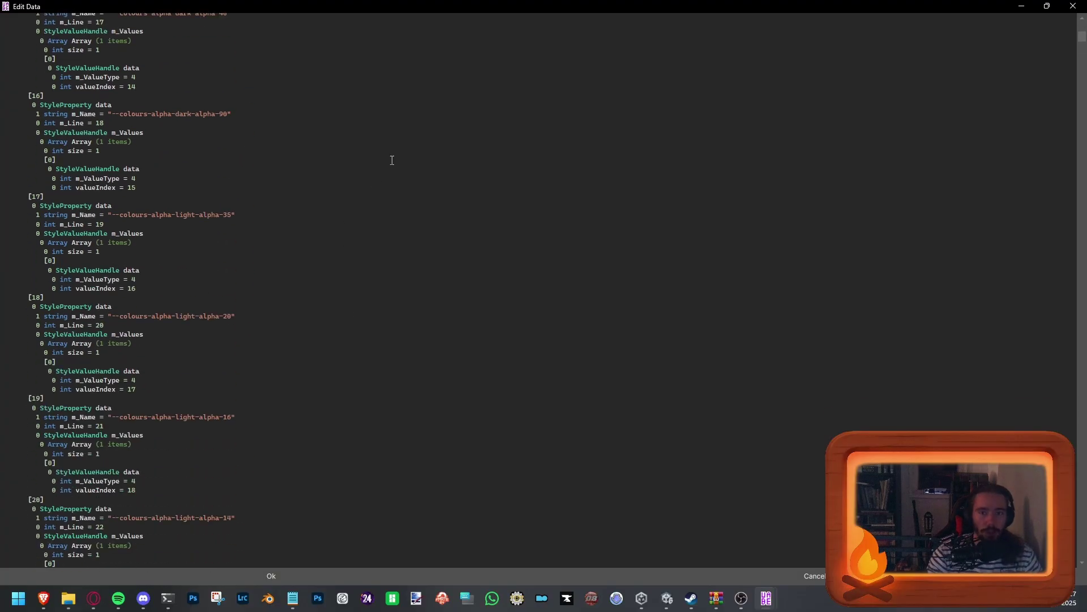
{"action": "scroll", "coordinate": [392, 161], "scroll_direction": "down", "scroll_amount": 20}
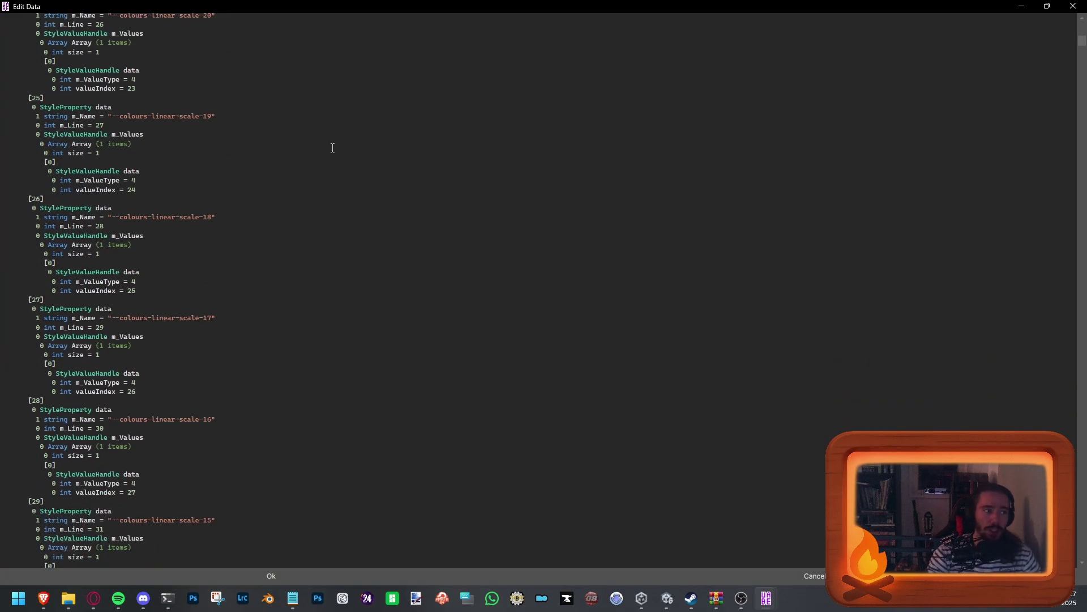
{"action": "key", "text": "ctrl+f"}
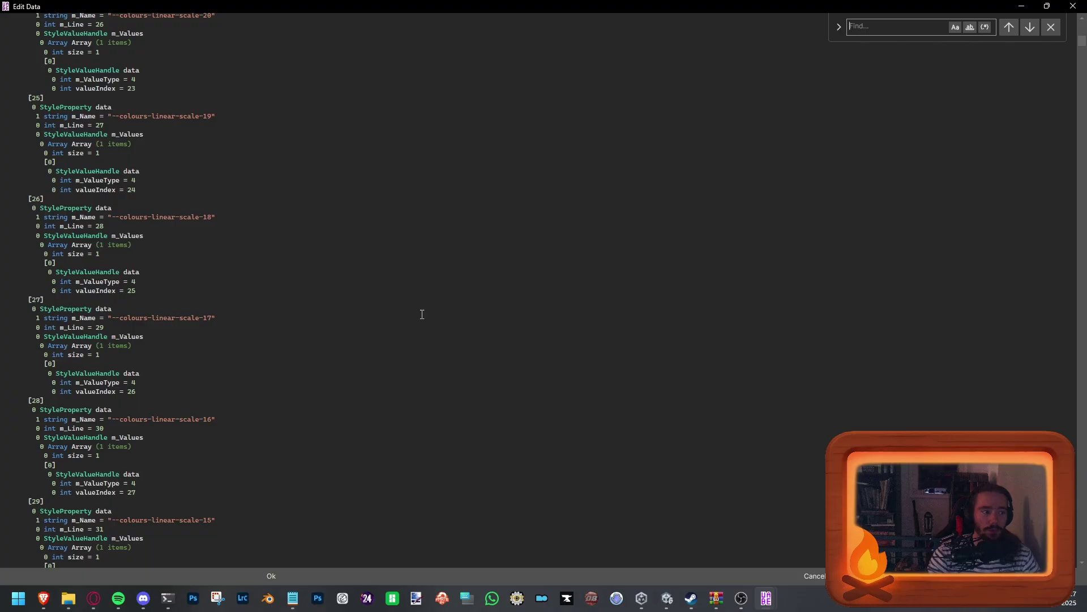
{"action": "left_click", "coordinate": [176, 575]}
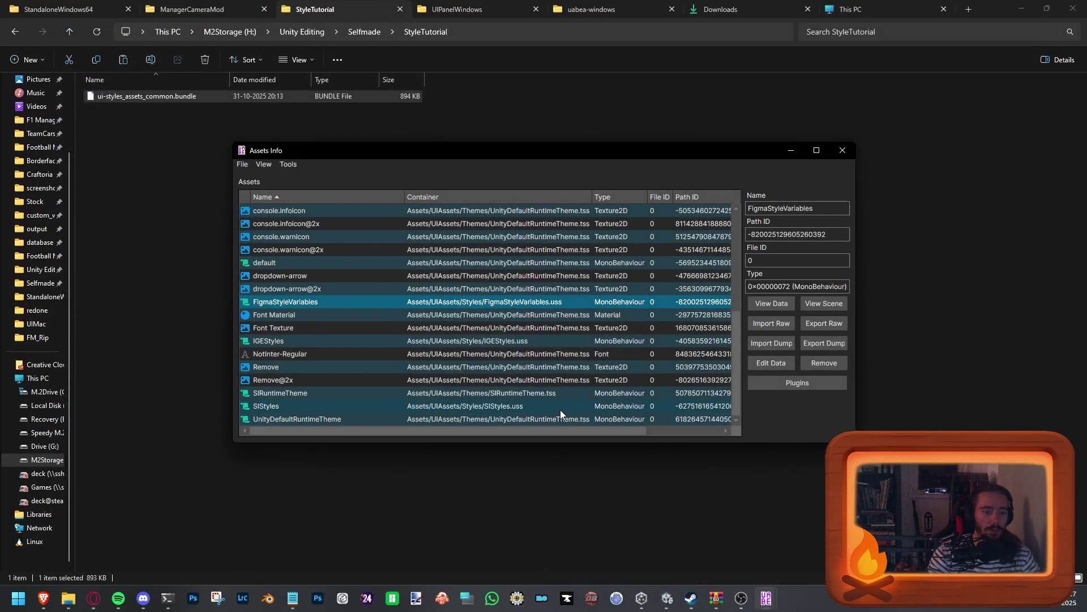
Step: Reopen the FigmaStyleVariables data in a maximized editor and search for "color" to locate the "vector colors" array
{"action": "left_click", "coordinate": [786, 362]}
{"action": "double_click", "coordinate": [529, 125]}
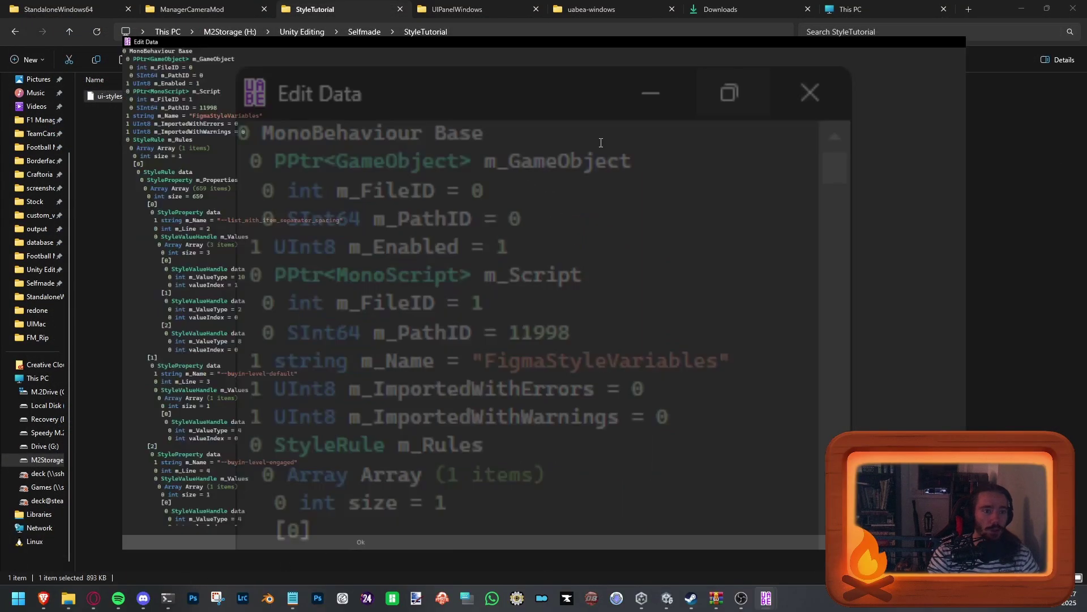
{"action": "left_click", "coordinate": [580, 202]}
{"action": "key", "text": "ctrl+f"}
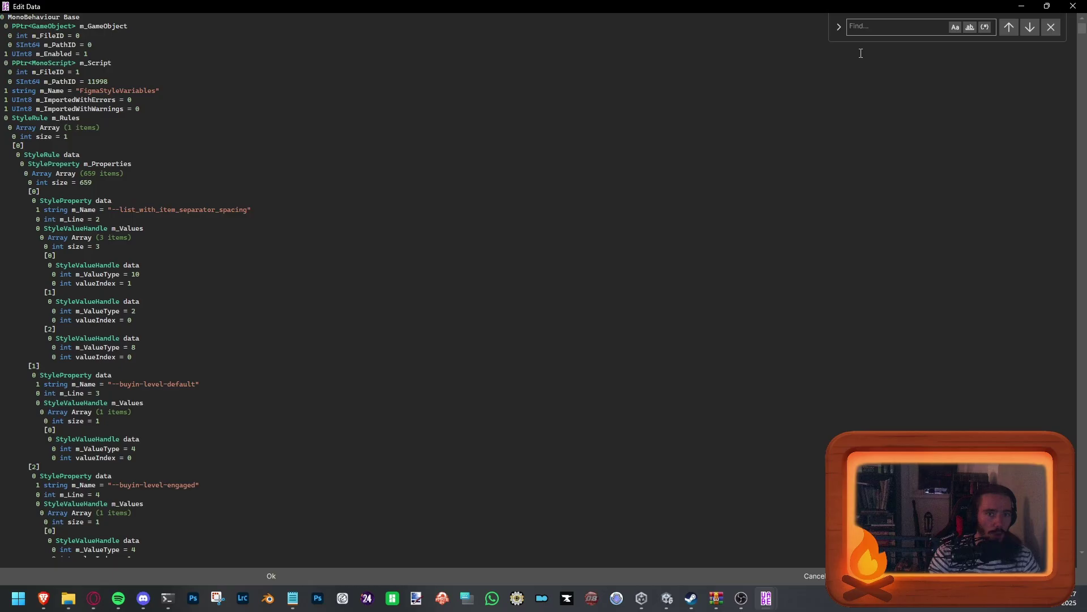
{"action": "type", "text": "color"}
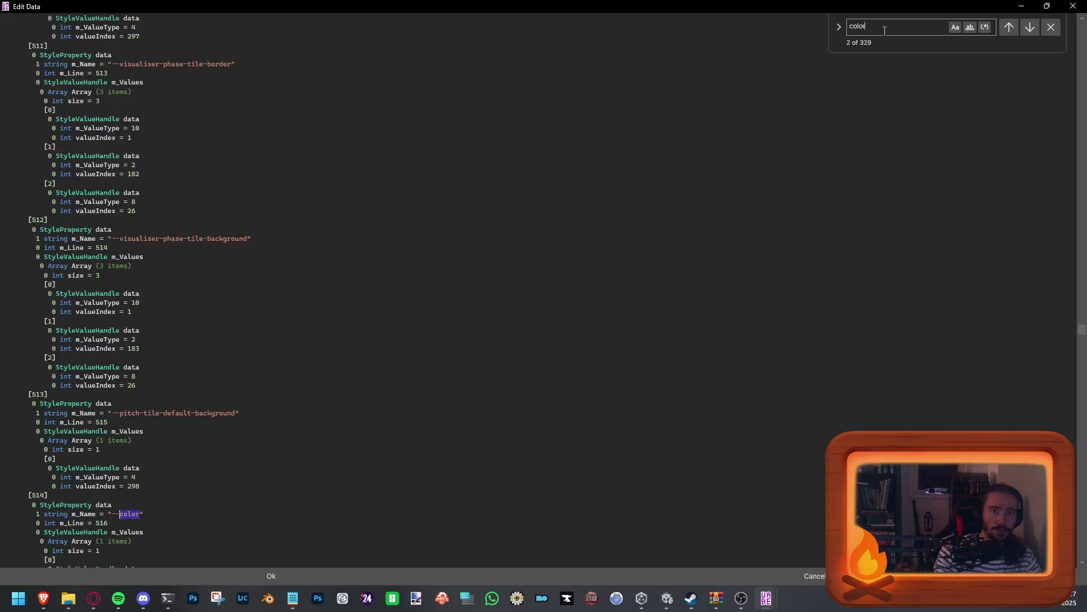
{"action": "key", "text": "Return"}
{"action": "key", "text": "Return"}
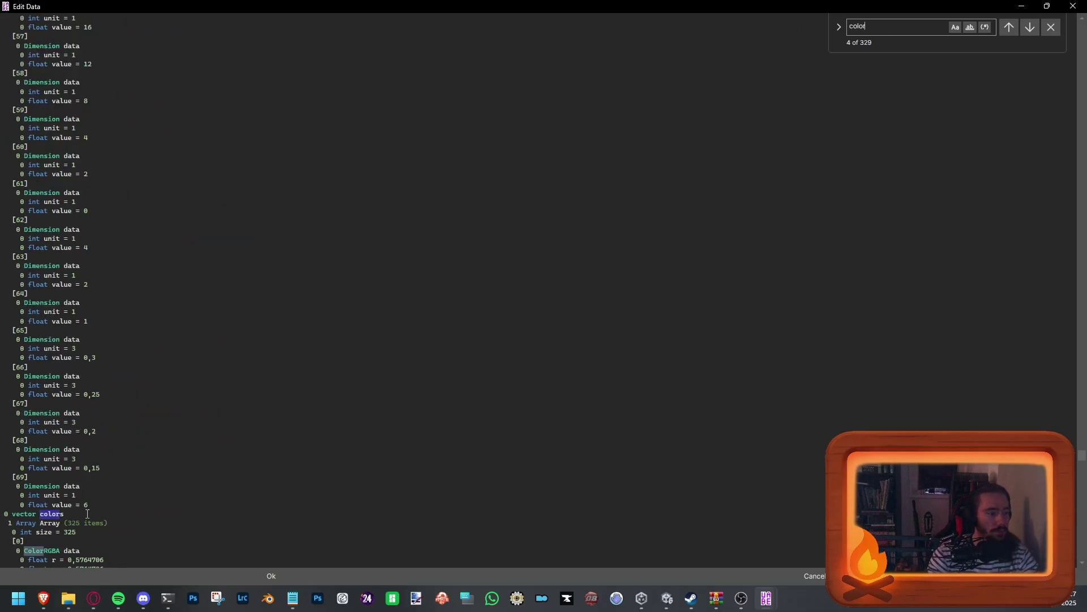
{"action": "scroll", "coordinate": [85, 515], "scroll_direction": "down", "scroll_amount": 4}
{"action": "left_click", "coordinate": [57, 400]}
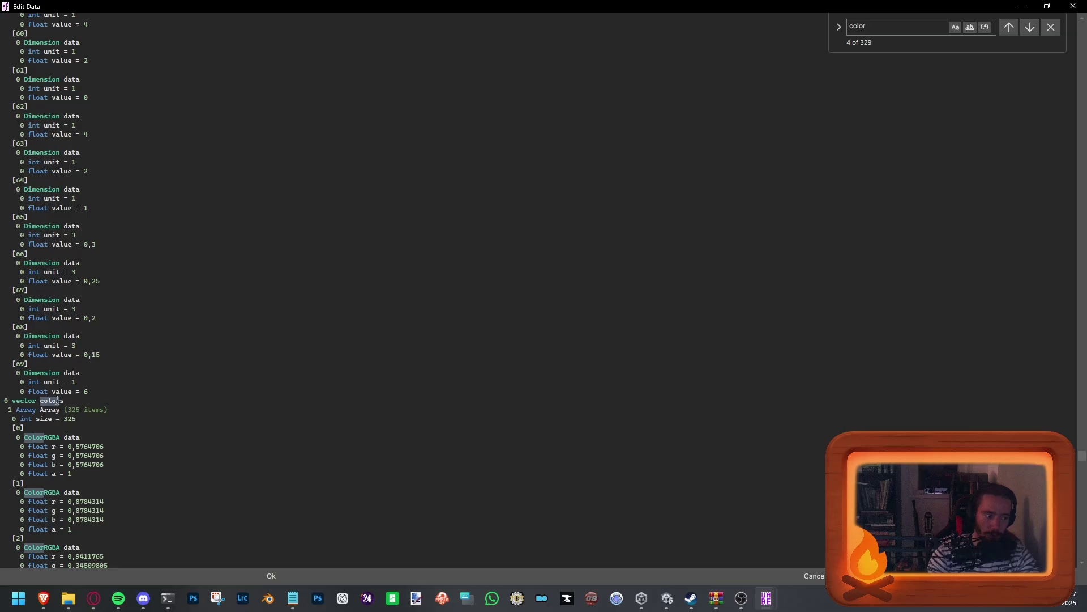
Step: Close the search and show the first ColorRGBA entries of the "vector colors" array
{"action": "left_click", "coordinate": [91, 436]}
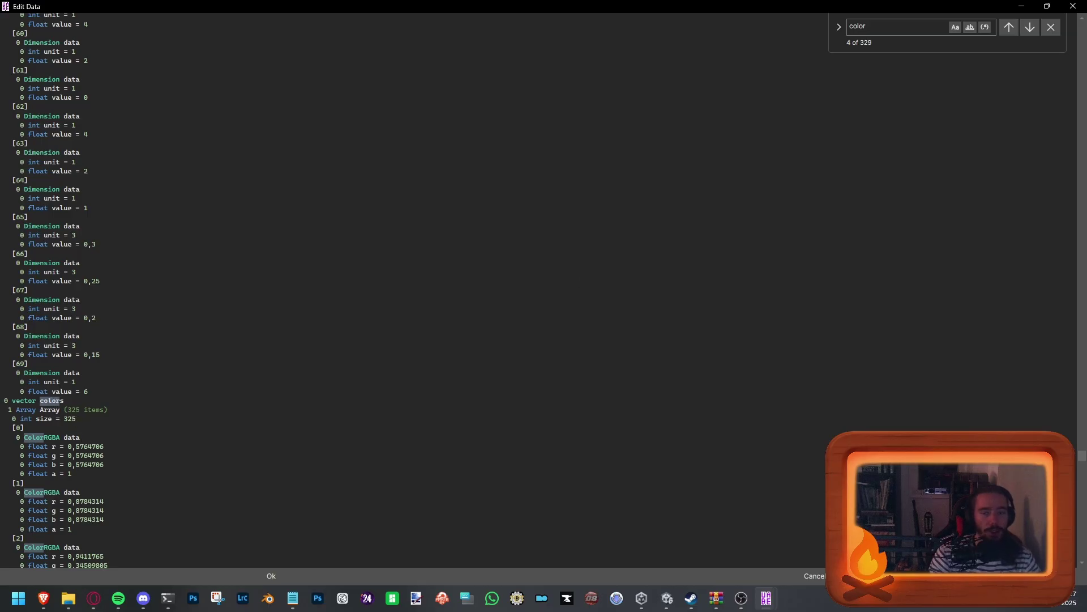
{"action": "left_click", "coordinate": [1050, 27]}
{"action": "scroll", "coordinate": [58, 324], "scroll_direction": "down", "scroll_amount": 5}
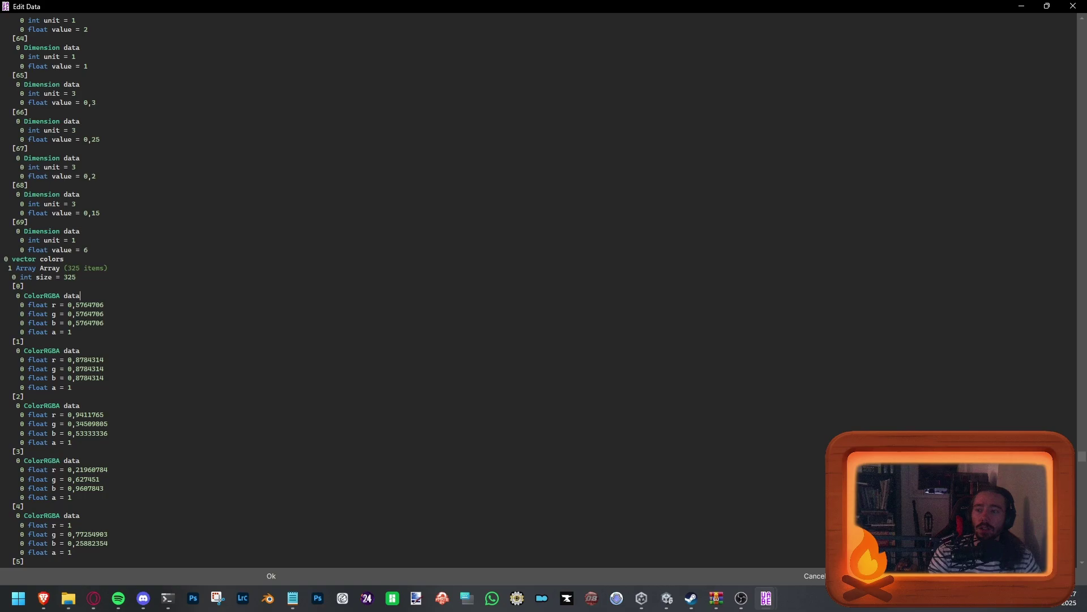
Step: Switch to File Explorer, paste figma_styles_report.html into the StyleTutorial folder, and open the report in the Opera browser
{"action": "key", "text": "alt+Tab"}
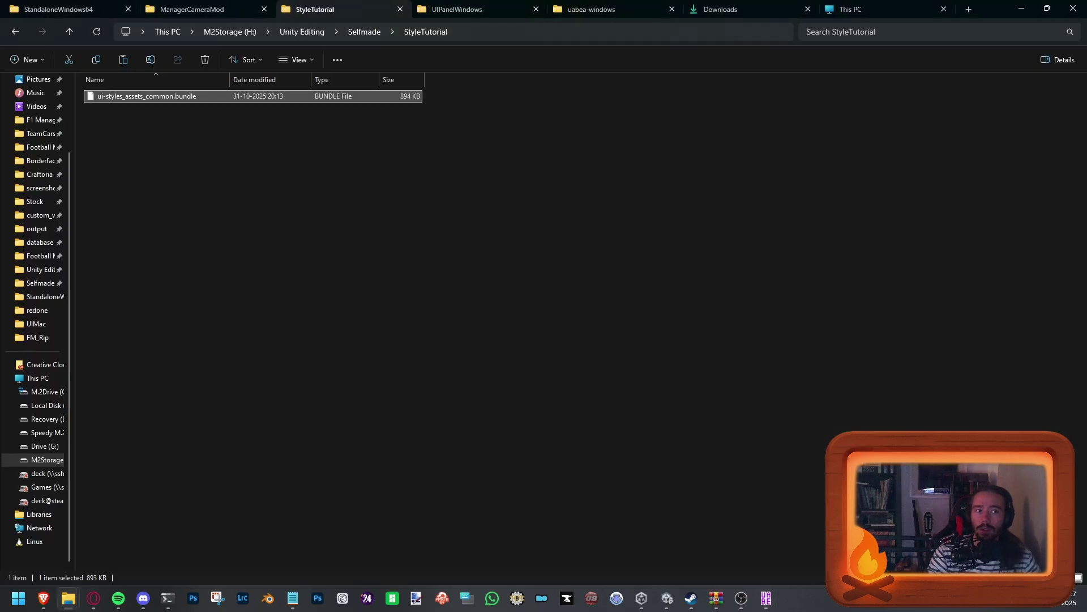
{"action": "left_click_drag", "start_coordinate": [978, 5], "coordinate": [854, 97]}
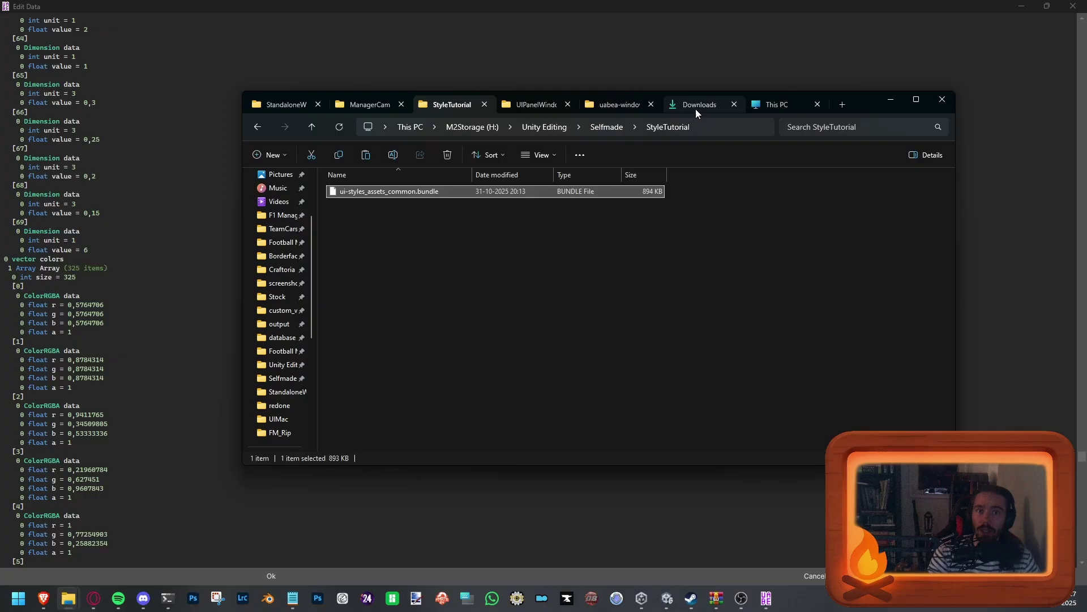
{"action": "key", "text": "ctrl+v"}
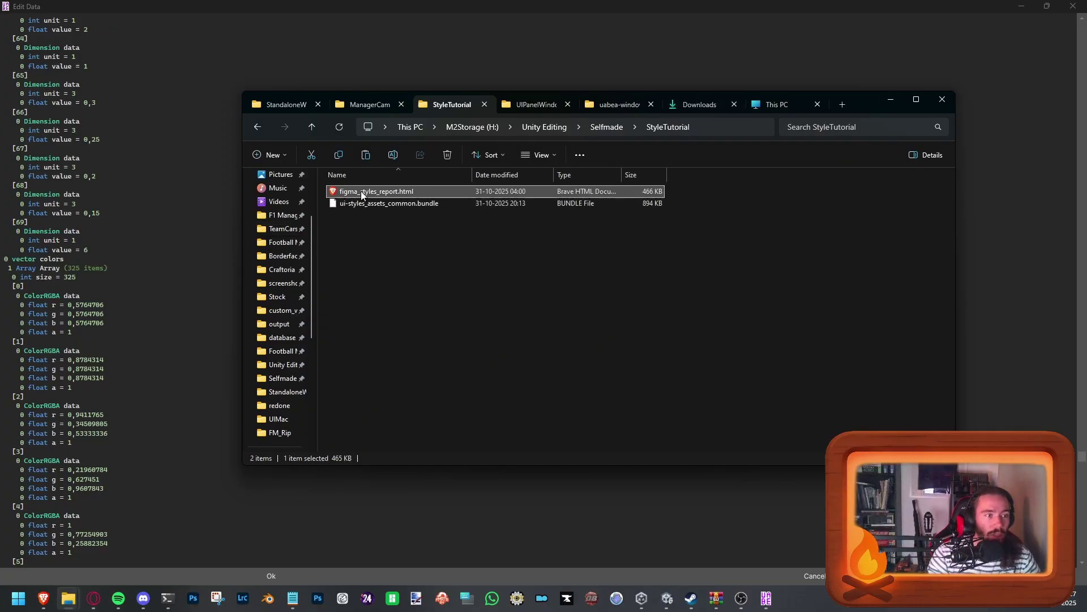
{"action": "left_click", "coordinate": [94, 598]}
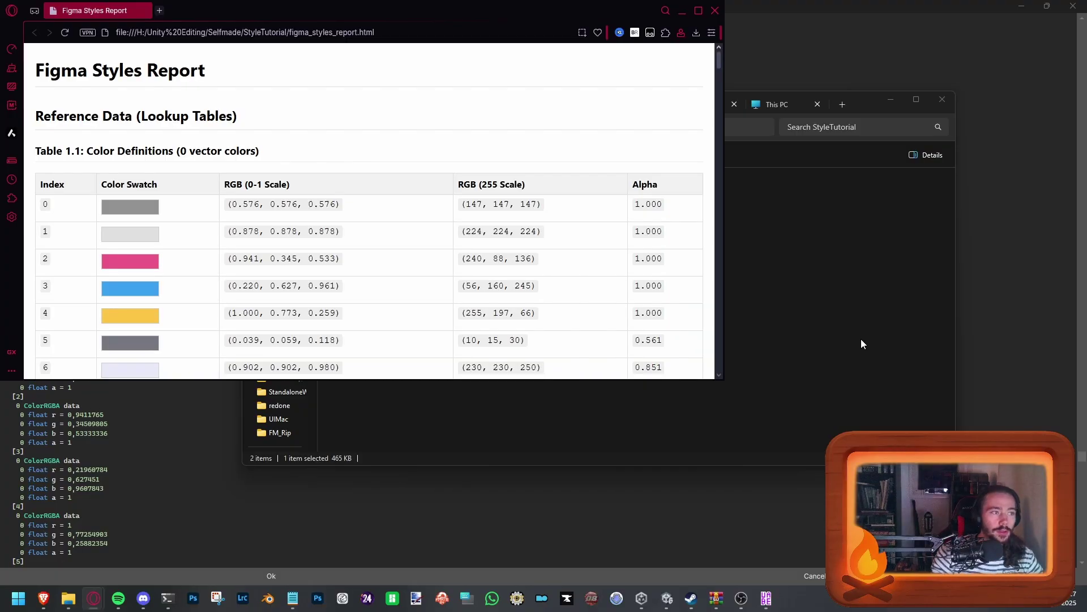
Step: Examine the first color swatches and their RGB values in Table 1.1 of the Figma Styles Report
{"action": "scroll", "coordinate": [365, 266], "scroll_direction": "down", "scroll_amount": 5}
{"action": "scroll", "coordinate": [170, 170], "scroll_direction": "down", "scroll_amount": 8}
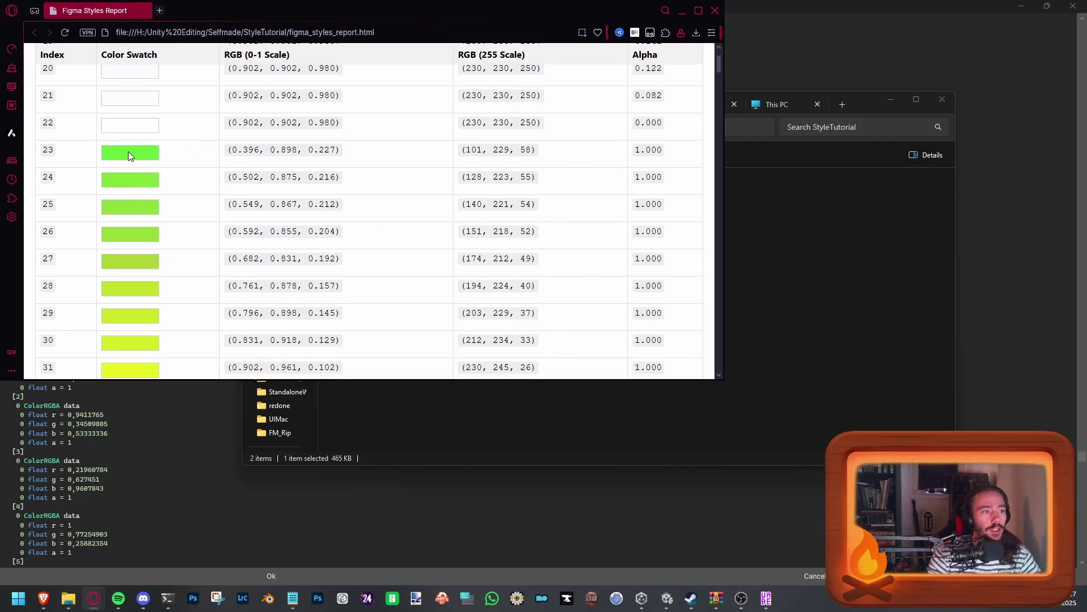
{"action": "scroll", "coordinate": [139, 130], "scroll_direction": "down", "scroll_amount": 10}
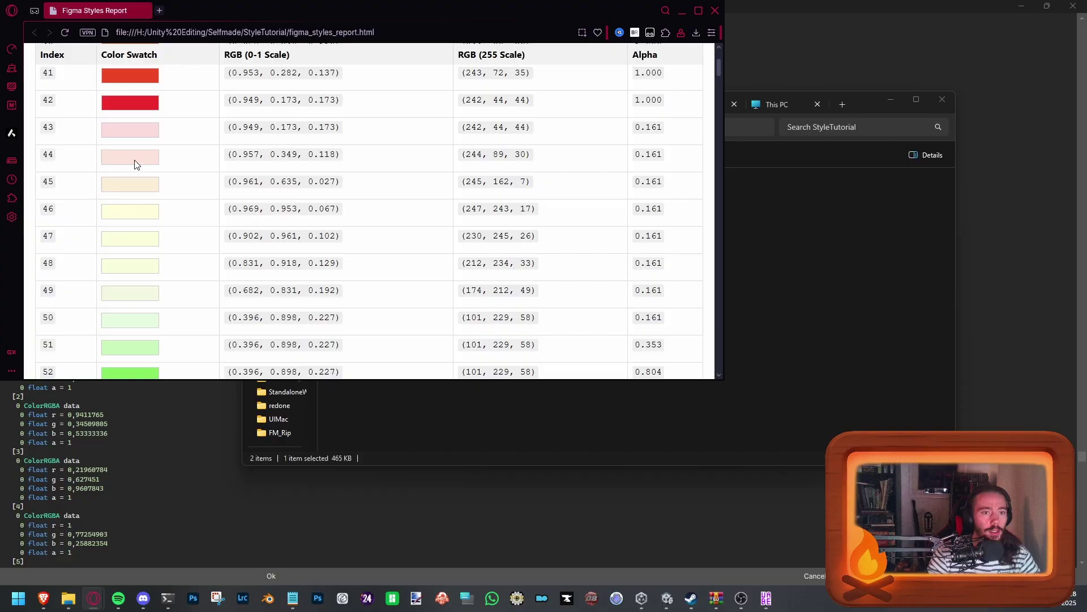
{"action": "scroll", "coordinate": [165, 192], "scroll_direction": "up", "scroll_amount": 13}
{"action": "scroll", "coordinate": [169, 199], "scroll_direction": "up", "scroll_amount": 8}
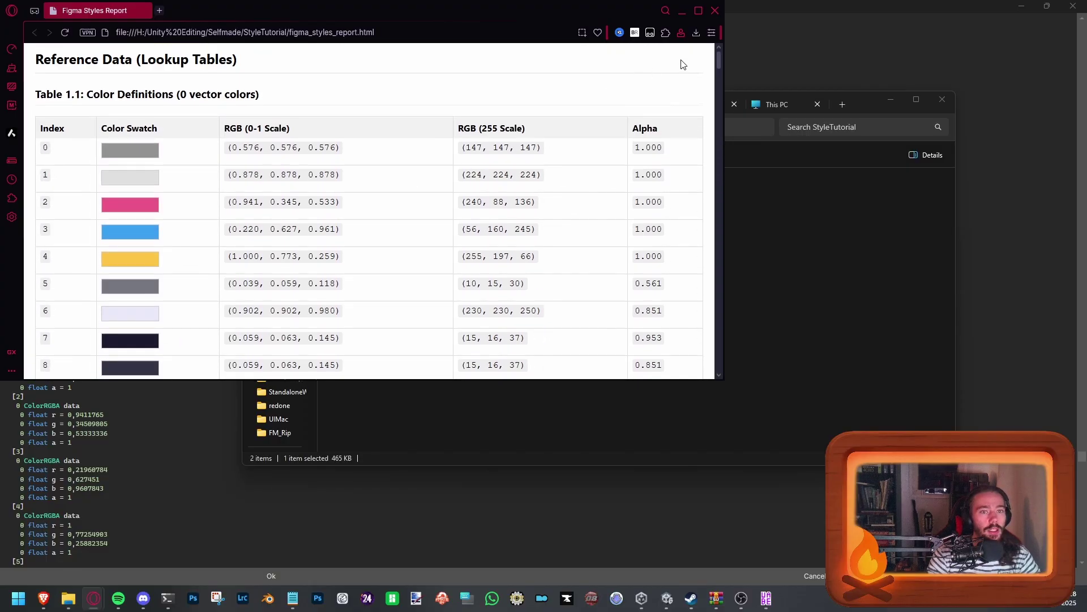
{"action": "left_click_drag", "start_coordinate": [458, 9], "coordinate": [503, 45]}
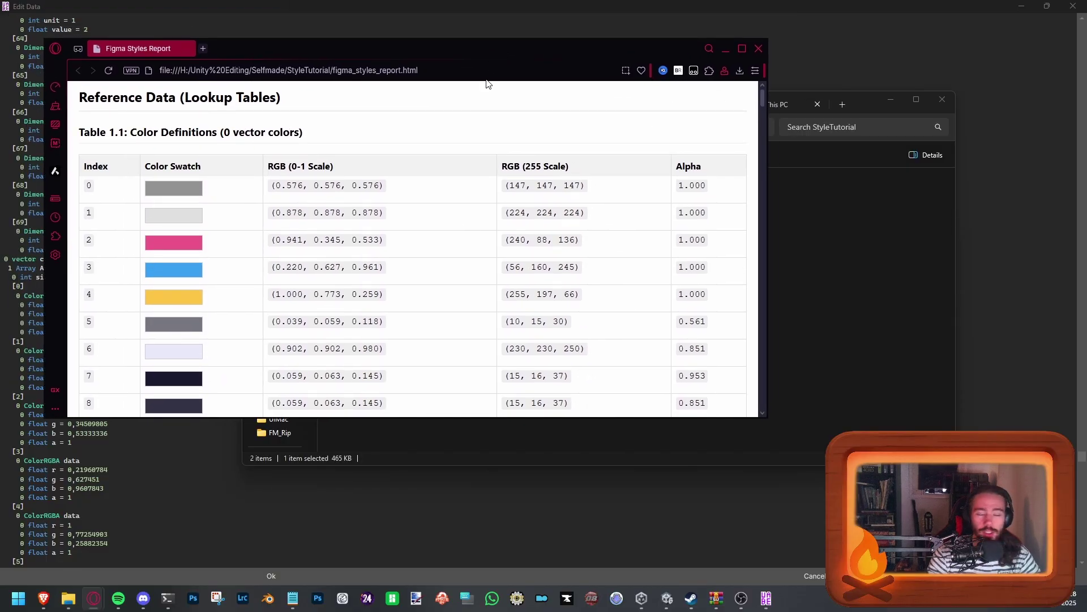
{"action": "scroll", "coordinate": [230, 253], "scroll_direction": "down", "scroll_amount": 3}
{"action": "scroll", "coordinate": [229, 253], "scroll_direction": "down", "scroll_amount": 3}
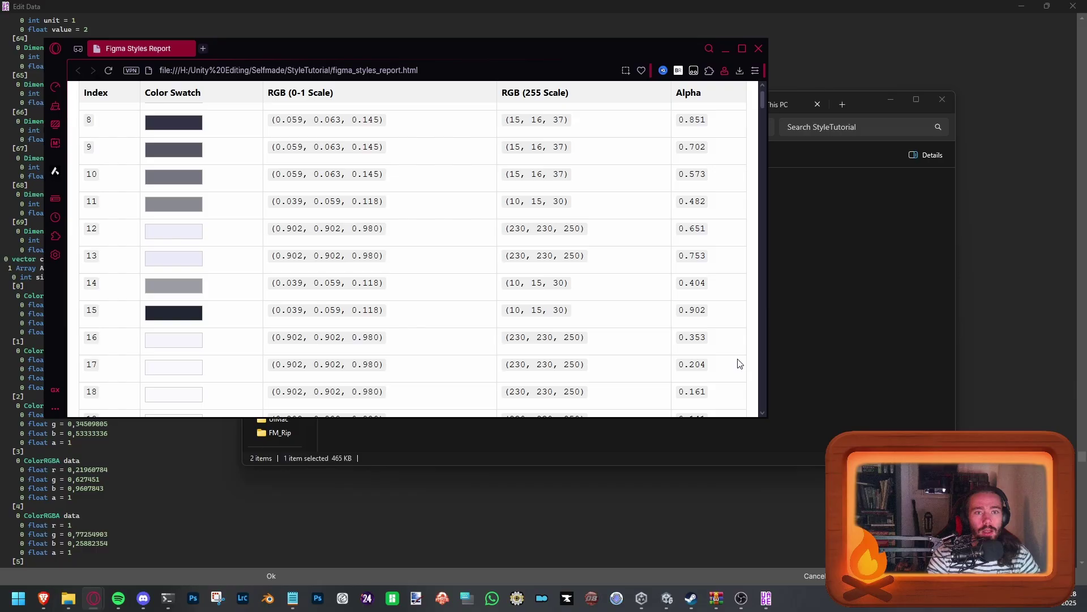
Step: Maximize the report window and review the remaining color definitions through index 324, down to the String Lookup table
{"action": "double_click", "coordinate": [623, 46]}
{"action": "scroll", "coordinate": [209, 211], "scroll_direction": "down", "scroll_amount": 15}
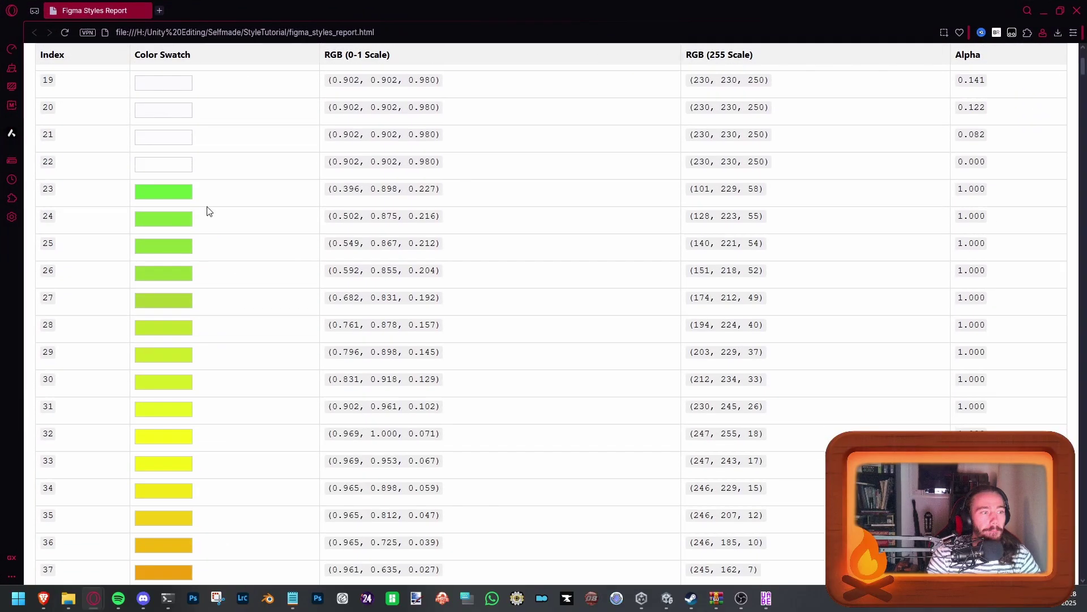
{"action": "scroll", "coordinate": [204, 291], "scroll_direction": "down", "scroll_amount": 20}
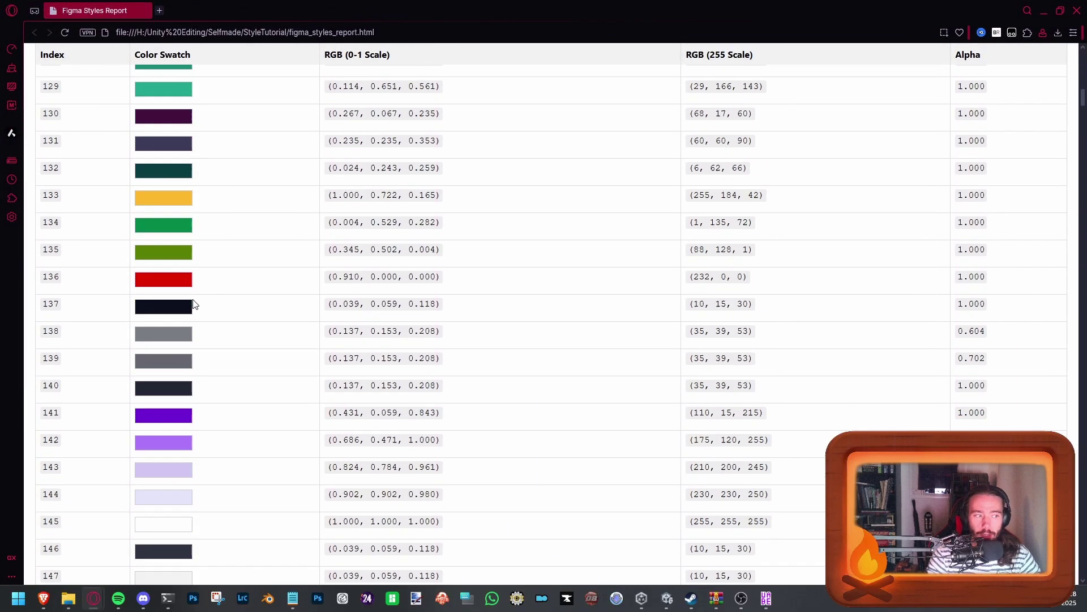
{"action": "scroll", "coordinate": [198, 320], "scroll_direction": "down", "scroll_amount": 20}
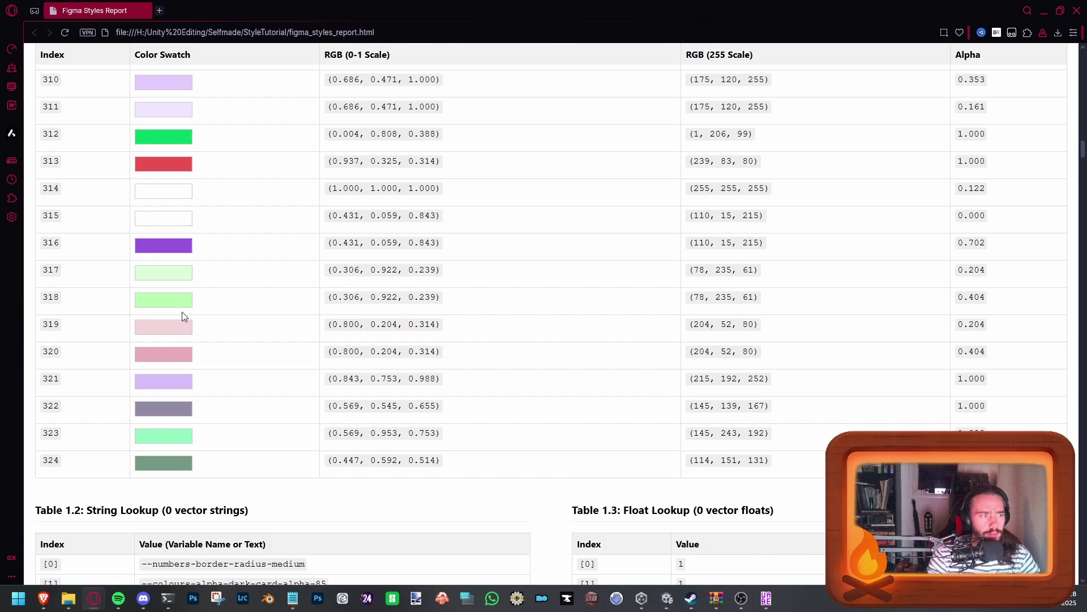
{"action": "scroll", "coordinate": [319, 226], "scroll_direction": "up", "scroll_amount": 1}
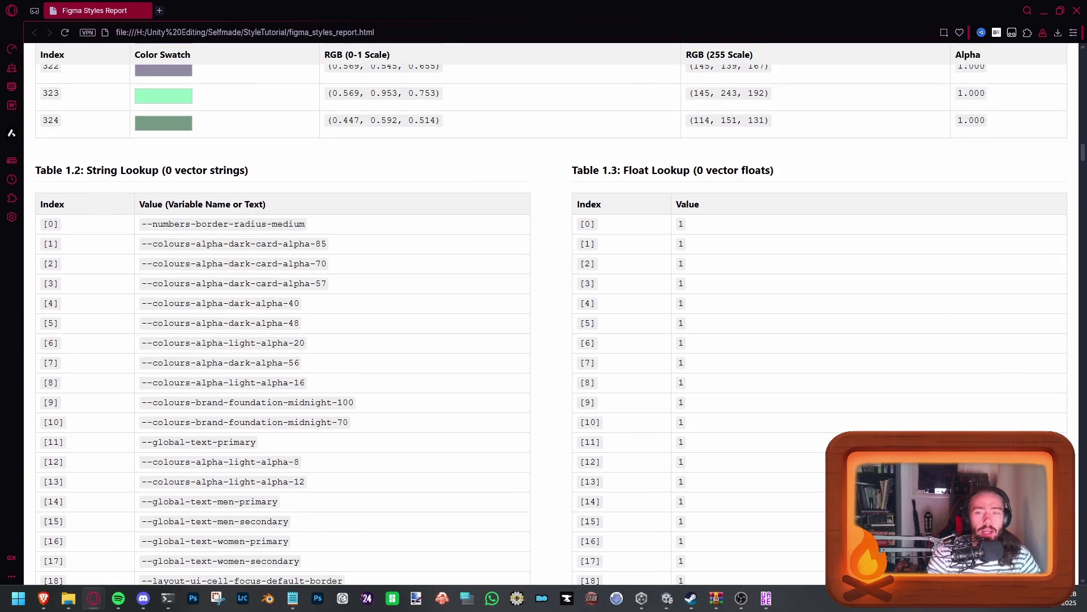
Step: Find the --colours-alpha-dark-card-alpha-95 variable in the report's variable table and inspect its color swatch and alpha value
{"action": "left_click_drag", "start_coordinate": [1081, 156], "coordinate": [1078, 216]}
{"action": "scroll", "coordinate": [126, 260], "scroll_direction": "down", "scroll_amount": 5}
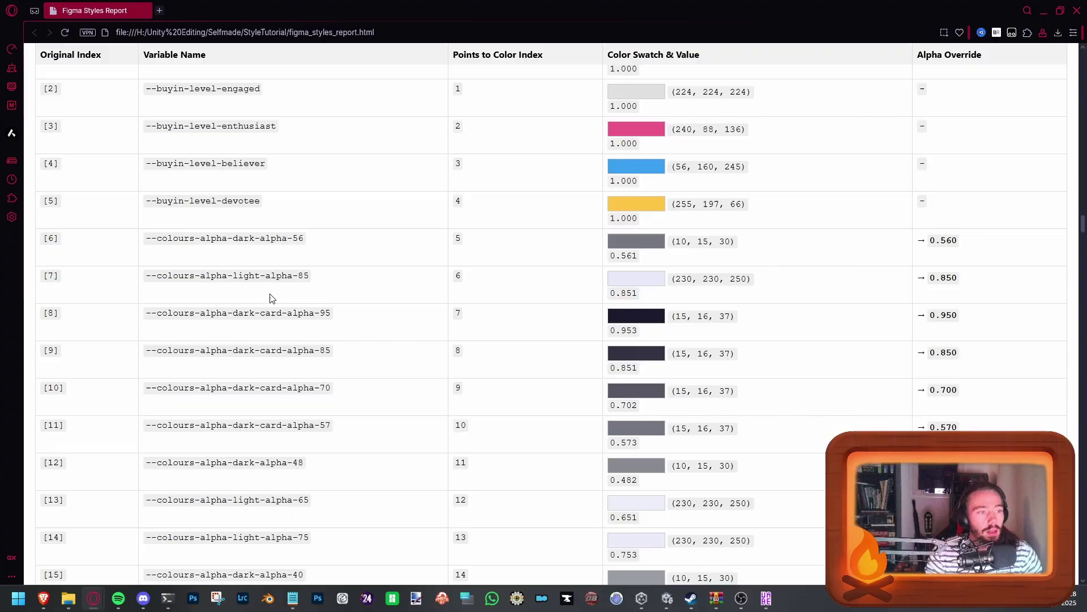
{"action": "left_click_drag", "start_coordinate": [206, 313], "coordinate": [268, 316]}
{"action": "double_click", "coordinate": [268, 316]}
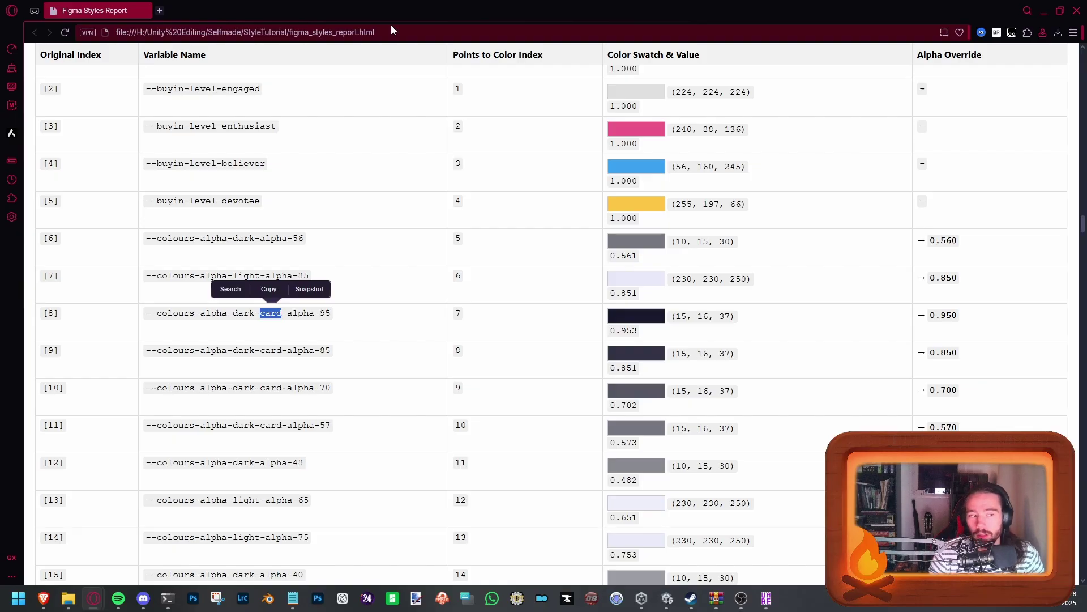
{"action": "left_click", "coordinate": [648, 327]}
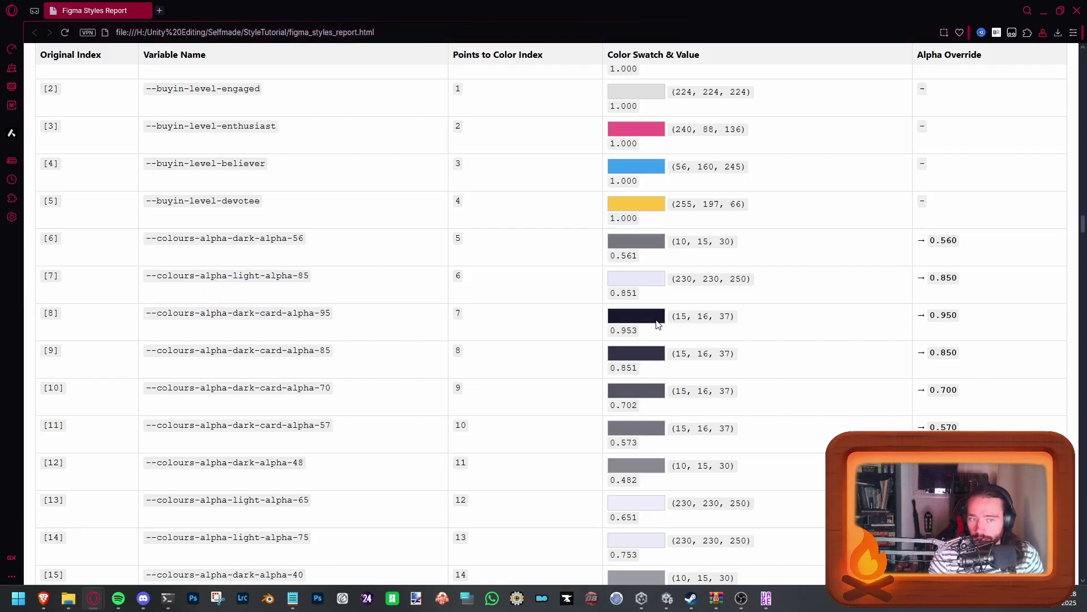
{"action": "left_click_drag", "start_coordinate": [648, 336], "coordinate": [614, 342]}
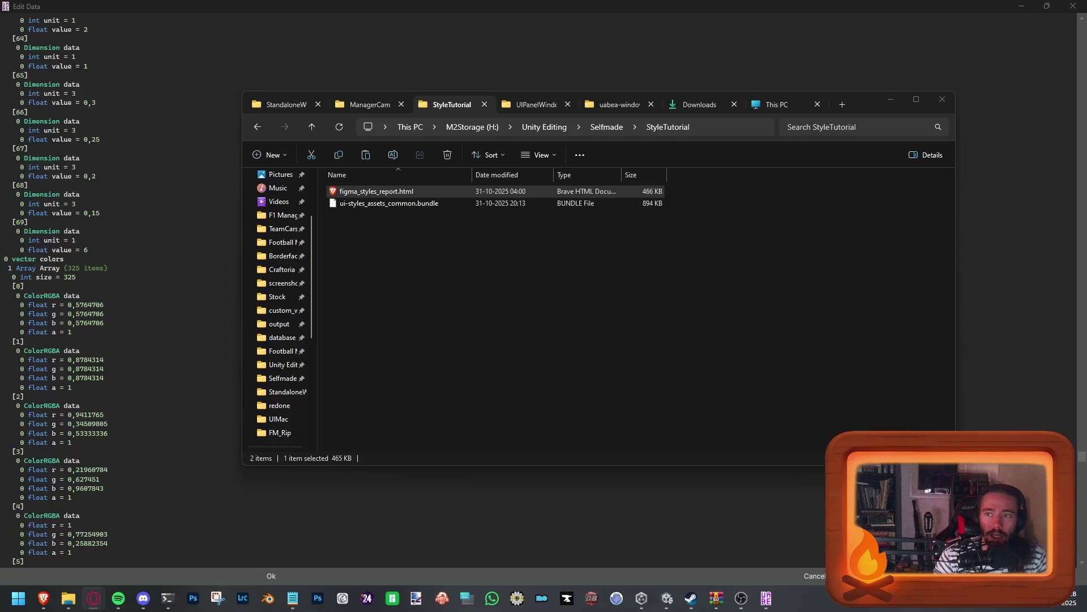
Step: Switch to the RGB 0-1 Color Picker page in the browser and look over its sliders and color field
{"action": "key", "text": "alt+Tab"}
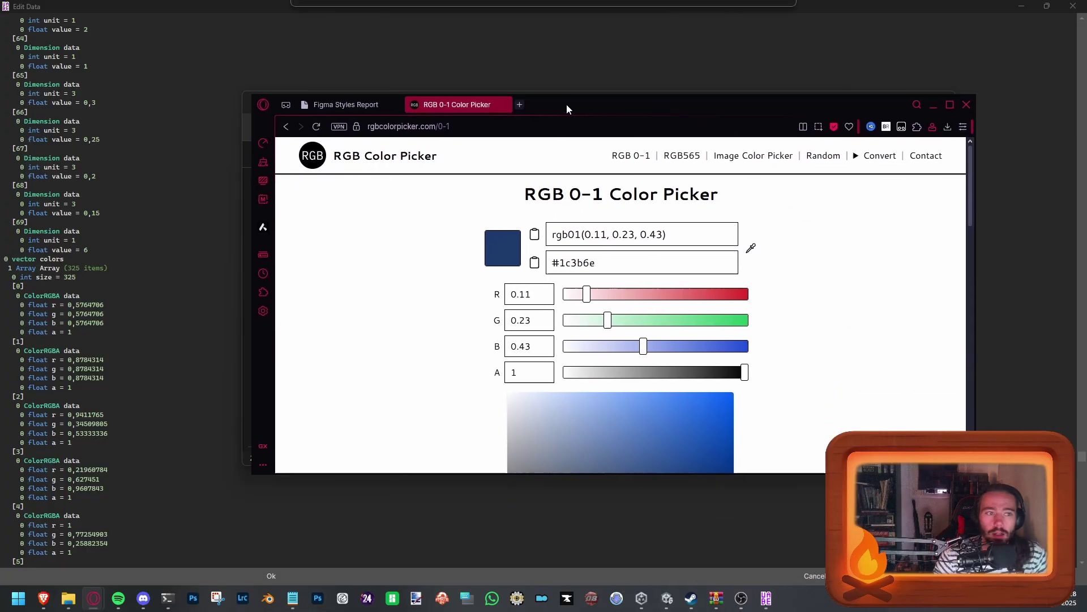
{"action": "scroll", "coordinate": [484, 310], "scroll_direction": "down", "scroll_amount": 3}
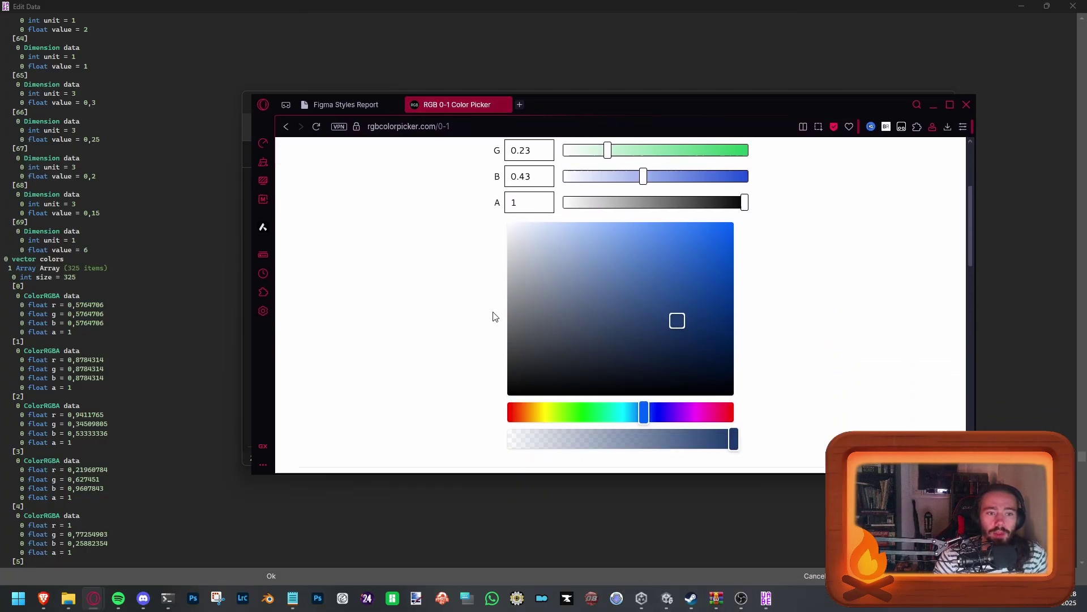
{"action": "scroll", "coordinate": [451, 298], "scroll_direction": "up", "scroll_amount": 3}
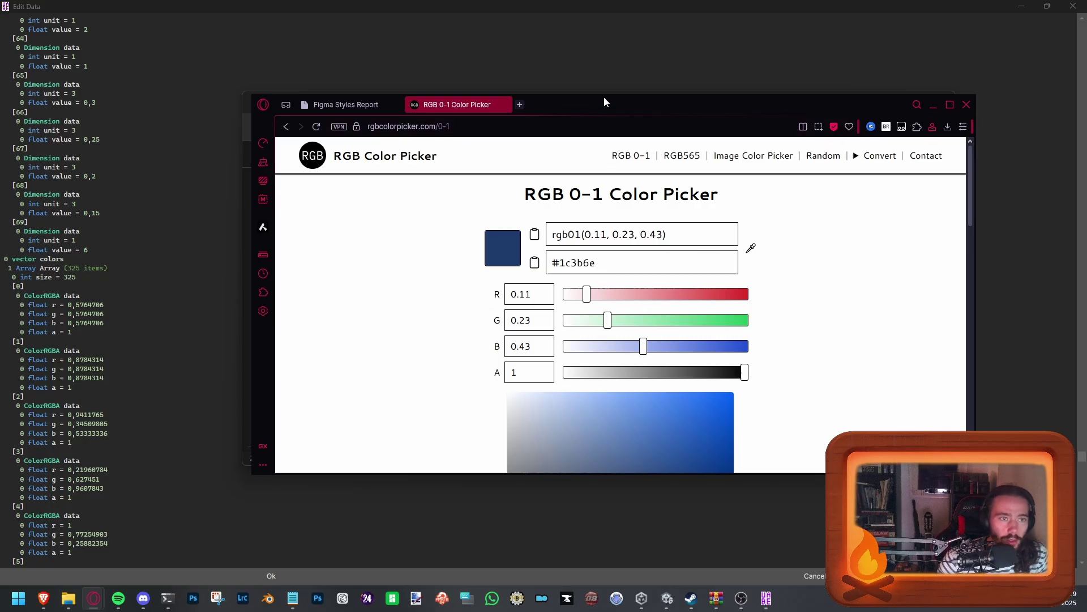
{"action": "left_click_drag", "start_coordinate": [612, 111], "coordinate": [606, 0]}
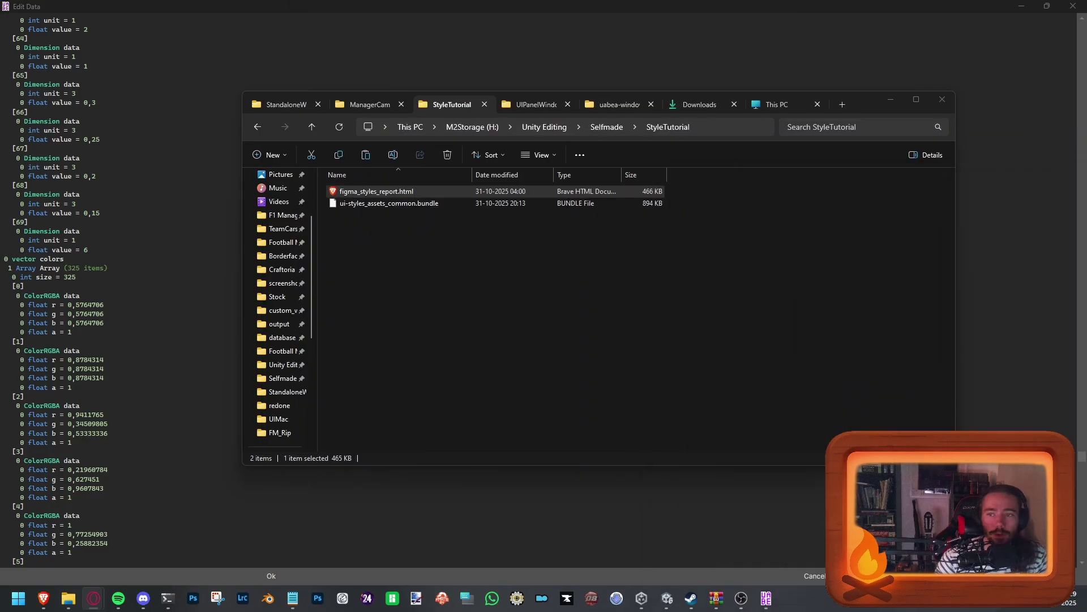
Step: Minimize File Explorer and select the r, g, b and a values of color entry [8] in the UABEA data editor
{"action": "left_click", "coordinate": [887, 102]}
{"action": "scroll", "coordinate": [124, 419], "scroll_direction": "down", "scroll_amount": 5}
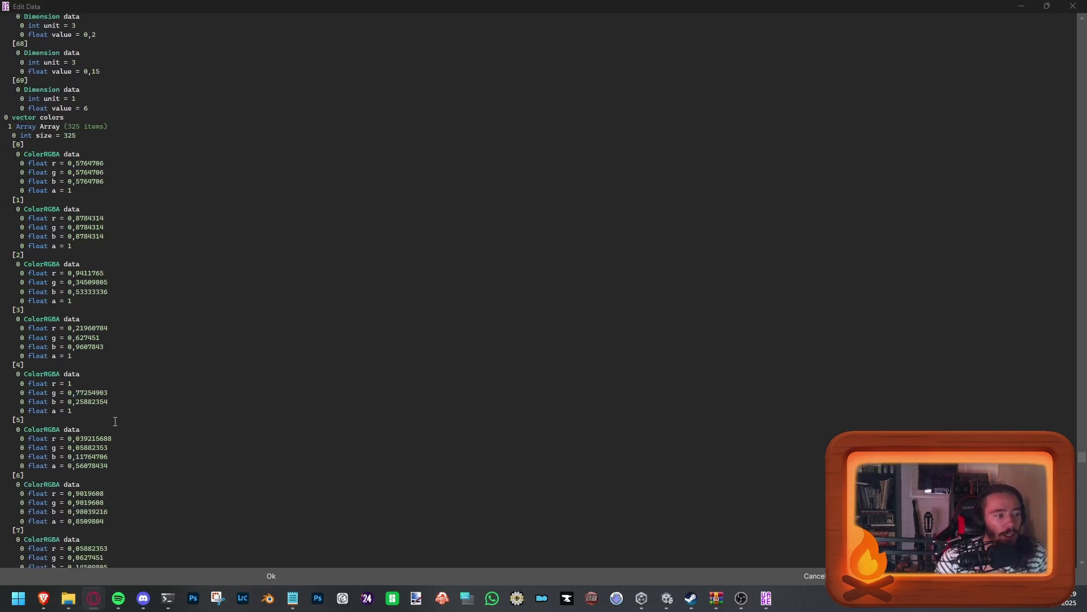
{"action": "scroll", "coordinate": [95, 410], "scroll_direction": "down", "scroll_amount": 7}
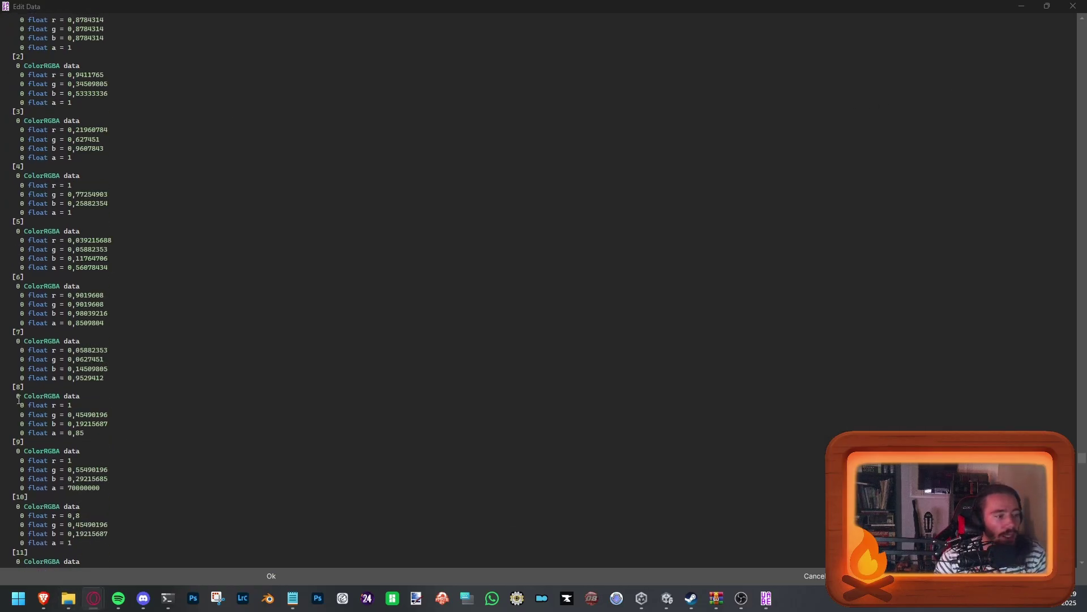
{"action": "left_click_drag", "start_coordinate": [14, 406], "coordinate": [85, 433]}
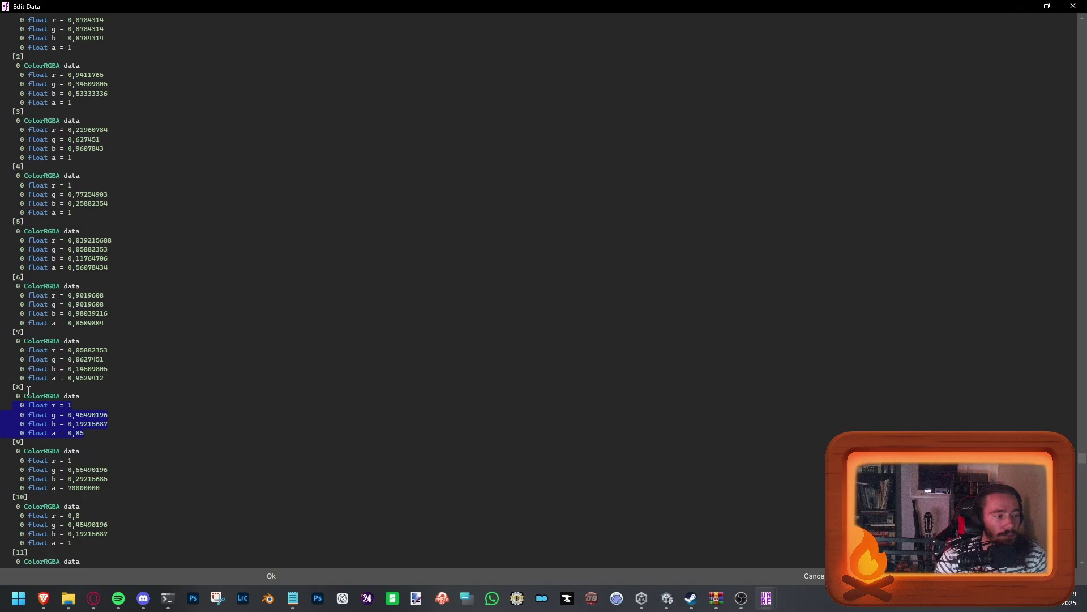
Step: Return to the Figma Styles Report and check the name, alpha and RGB values of --colours-alpha-dark-card-alpha-95
{"action": "left_click", "coordinate": [93, 598]}
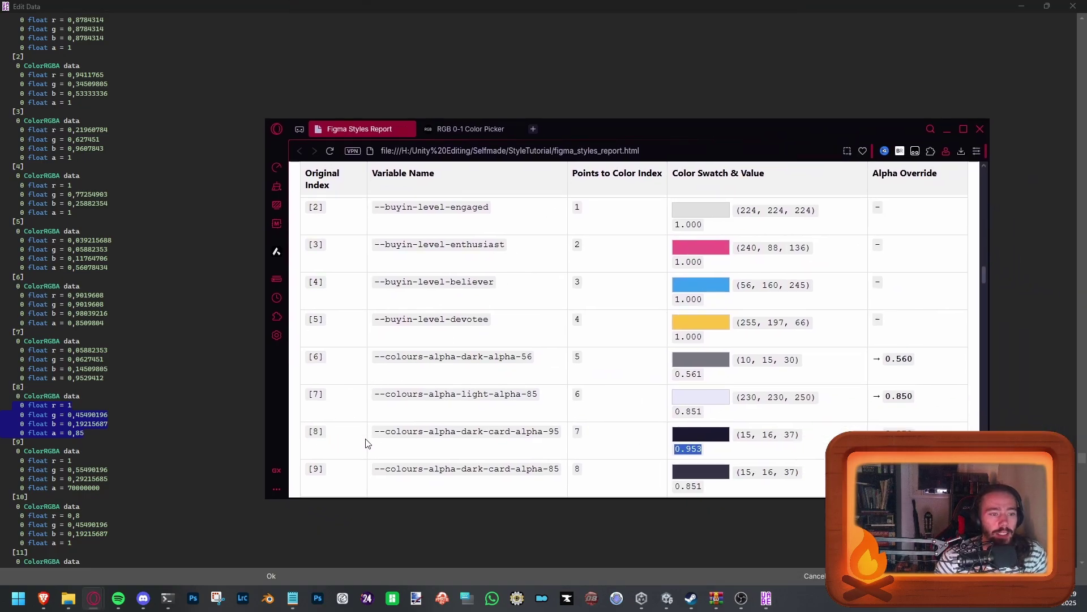
{"action": "left_click_drag", "start_coordinate": [373, 434], "coordinate": [566, 435]}
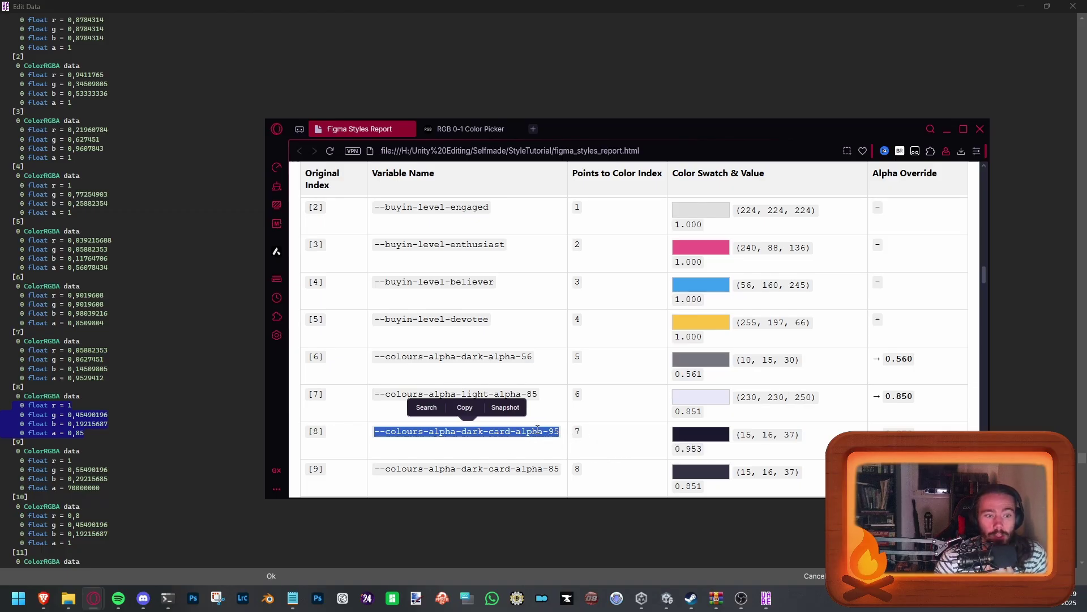
{"action": "left_click_drag", "start_coordinate": [522, 431], "coordinate": [569, 432]}
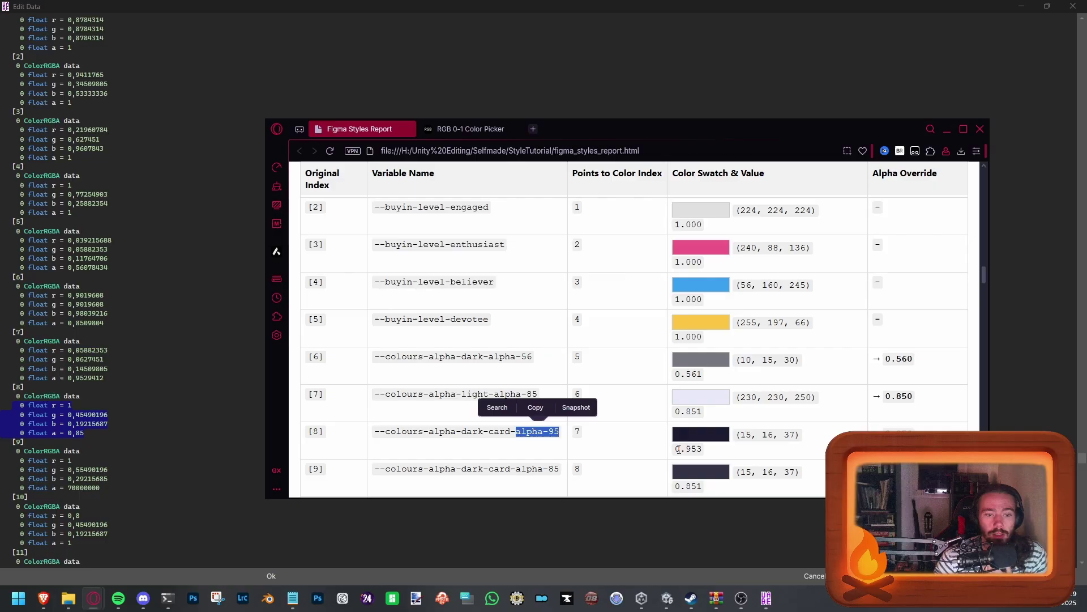
{"action": "left_click_drag", "start_coordinate": [679, 449], "coordinate": [703, 449]}
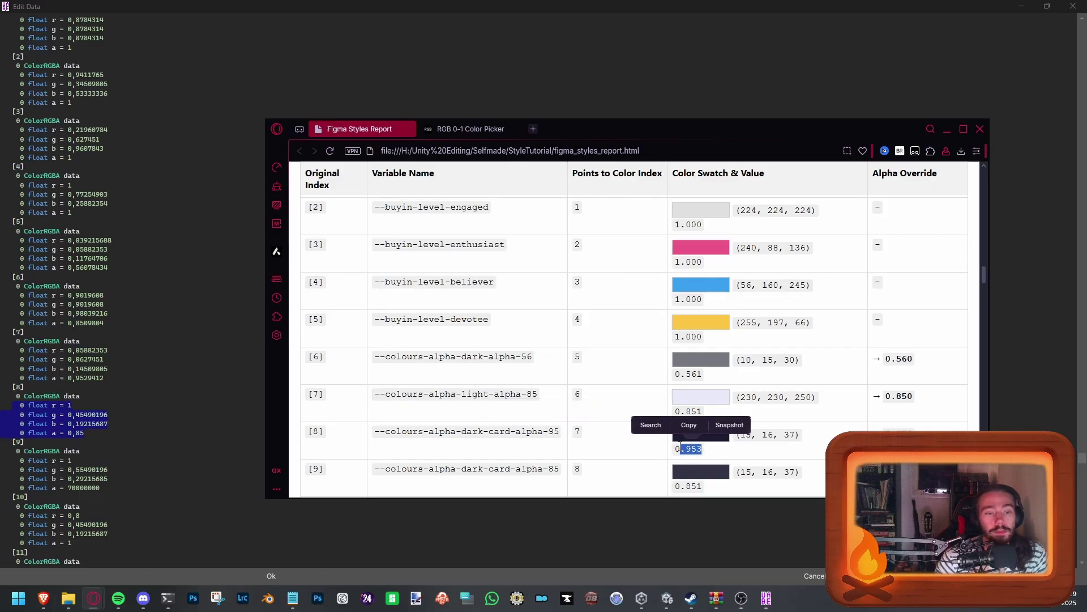
{"action": "left_click", "coordinate": [739, 436]}
{"action": "left_click_drag", "start_coordinate": [743, 434], "coordinate": [795, 435]}
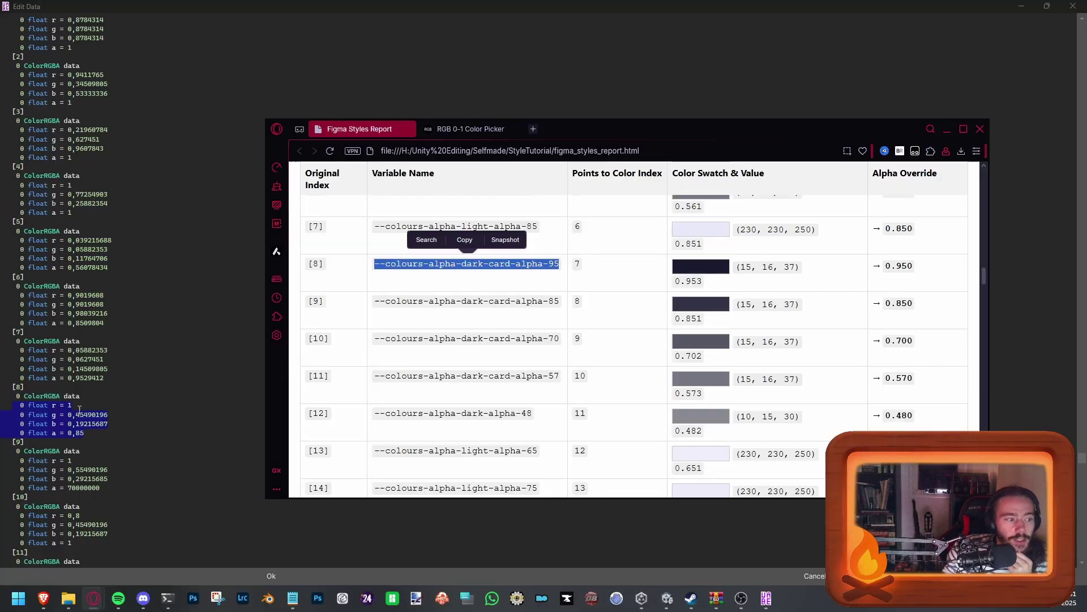
Step: In the RGB 0-1 Color Picker, mix a blue with R 0, G 0.2, B 0.41 and alpha 0.88
{"action": "left_click", "coordinate": [465, 129]}
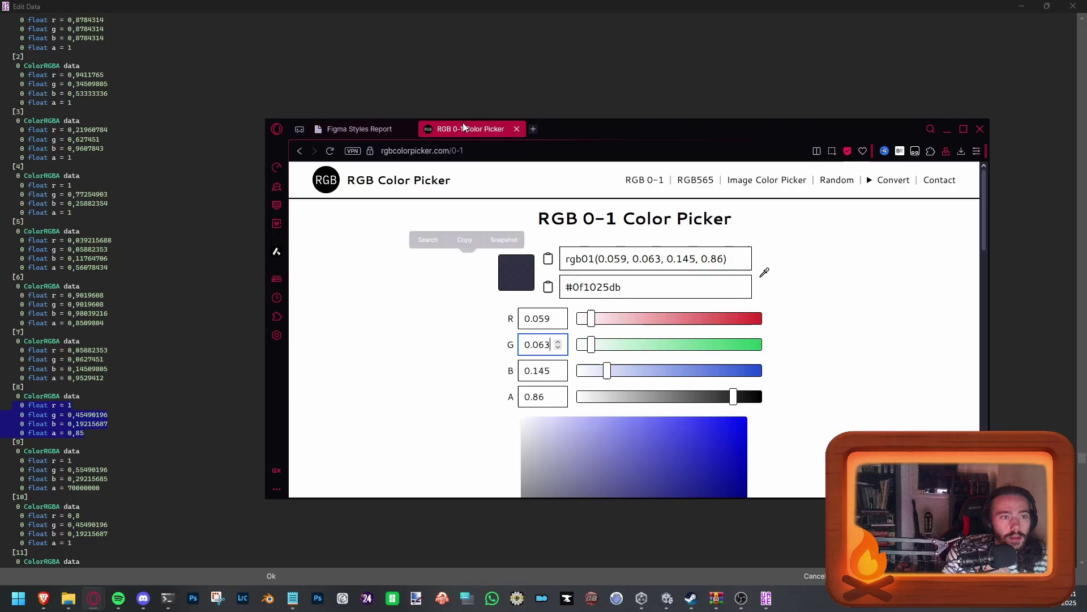
{"action": "left_click_drag", "start_coordinate": [612, 378], "coordinate": [651, 370]}
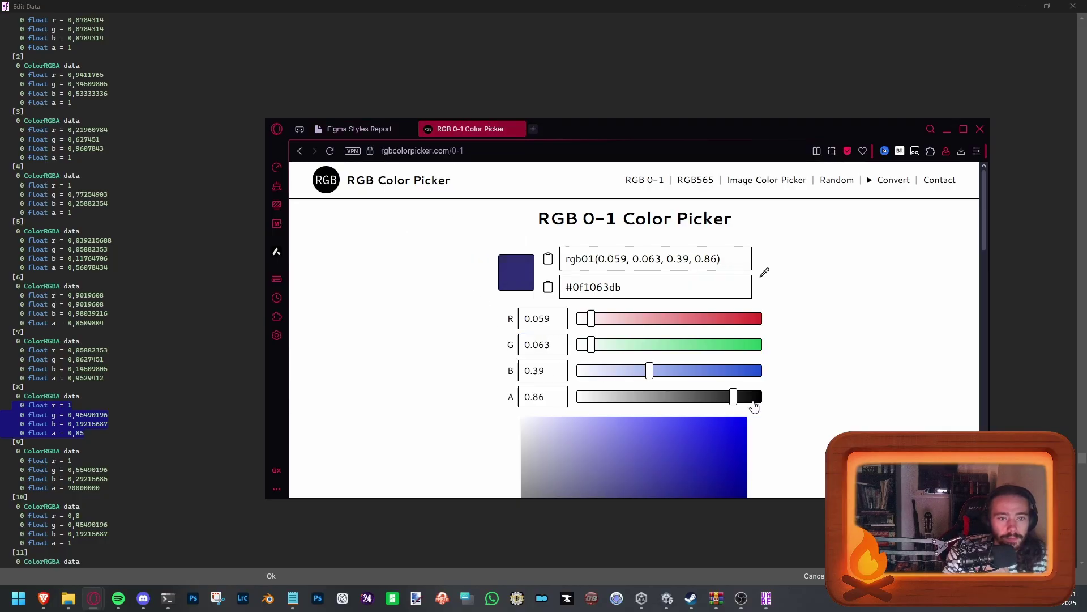
{"action": "left_click_drag", "start_coordinate": [591, 345], "coordinate": [628, 348]}
{"action": "left_click_drag", "start_coordinate": [591, 318], "coordinate": [664, 378]}
{"action": "mouse_move", "coordinate": [640, 344]}
{"action": "left_mouse_down"}
{"action": "mouse_move", "coordinate": [615, 346]}
{"action": "mouse_move", "coordinate": [644, 363]}
{"action": "left_mouse_up"}
{"action": "left_click_drag", "start_coordinate": [734, 397], "coordinate": [762, 397]}
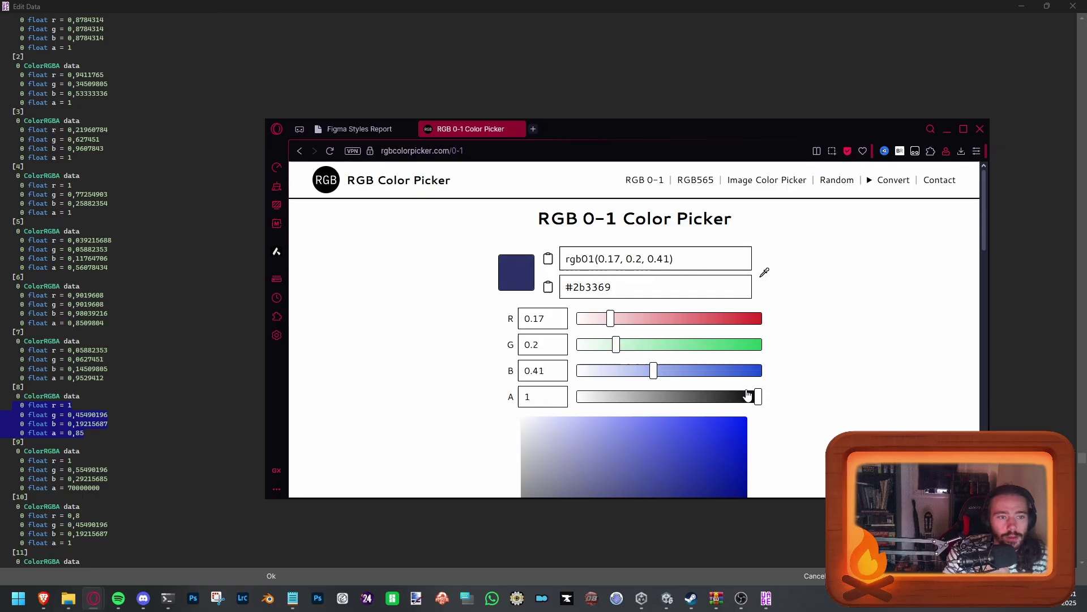
{"action": "left_click_drag", "start_coordinate": [611, 320], "coordinate": [578, 323]}
{"action": "left_click_drag", "start_coordinate": [749, 397], "coordinate": [737, 397]}
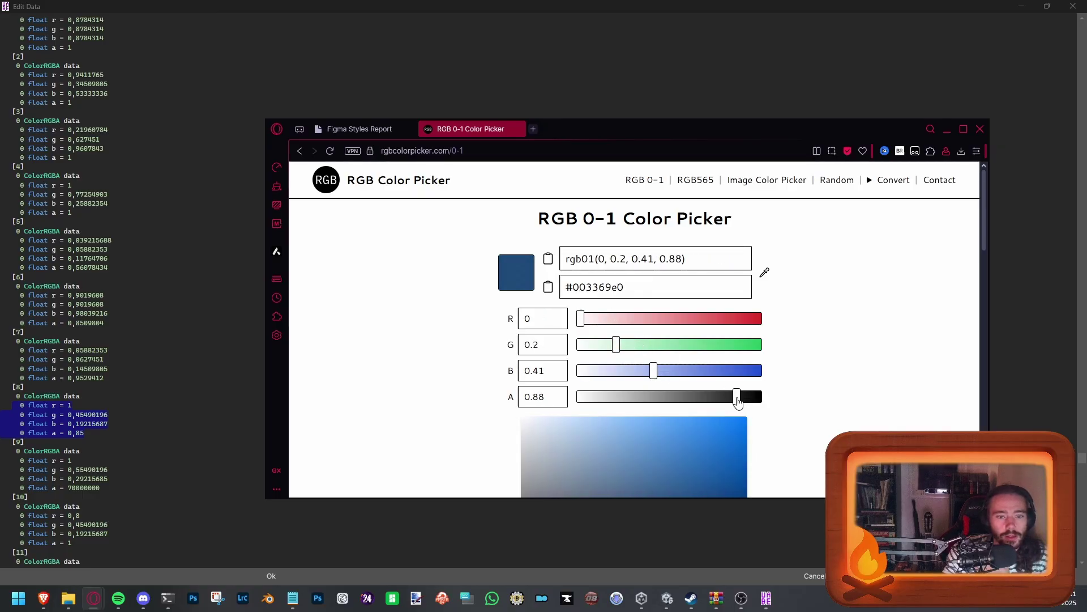
Step: Refine the blue in the RGB 0-1 Color Picker to R 0, G 0.2, B 0.4 and alpha 0.85
{"action": "left_click_drag", "start_coordinate": [622, 348], "coordinate": [620, 347]}
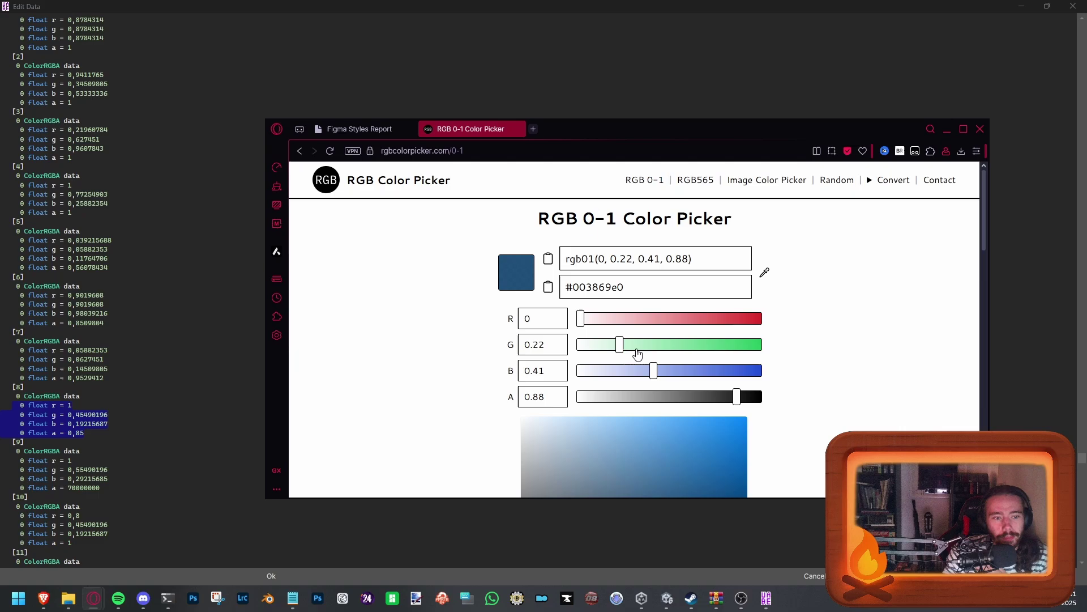
{"action": "left_click_drag", "start_coordinate": [545, 397], "coordinate": [538, 396]}
{"action": "type", "text": "5"}
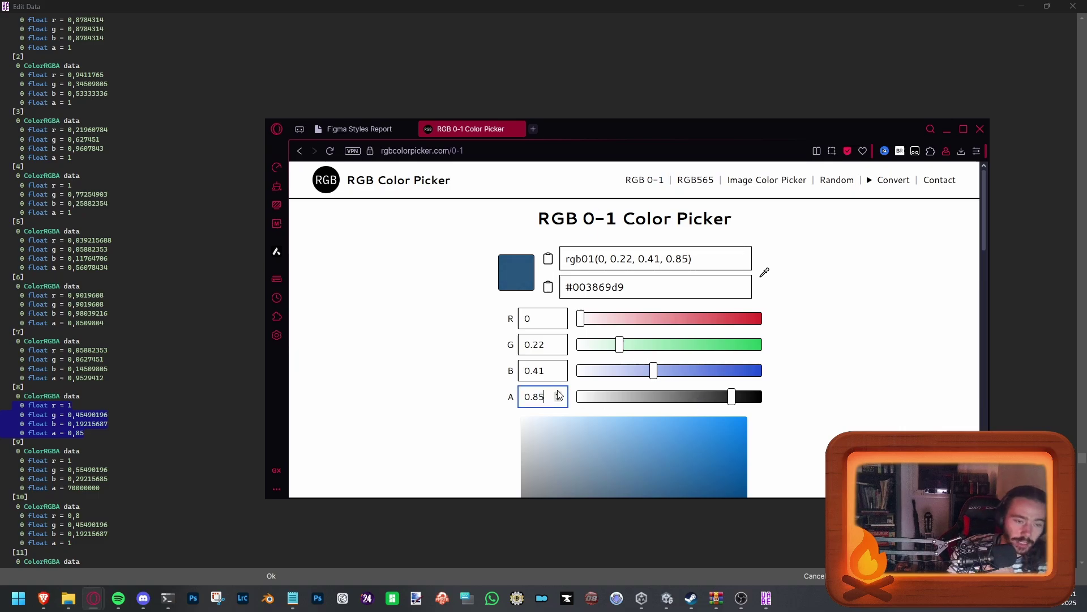
{"action": "left_click", "coordinate": [545, 371]}
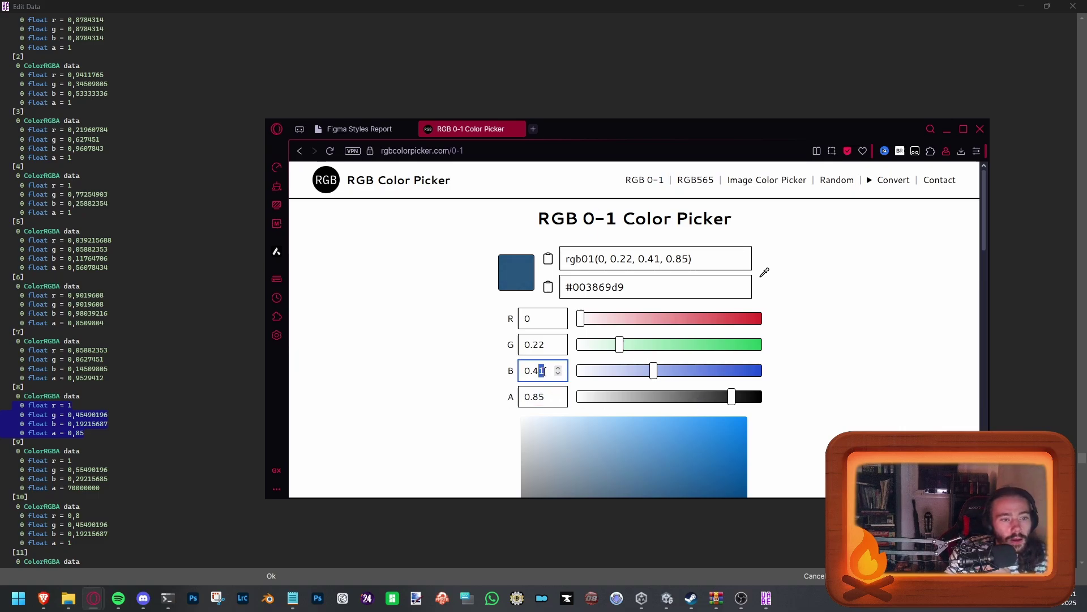
{"action": "key", "text": "BackSpace"}
{"action": "left_click", "coordinate": [541, 344]}
{"action": "key", "text": "BackSpace"}
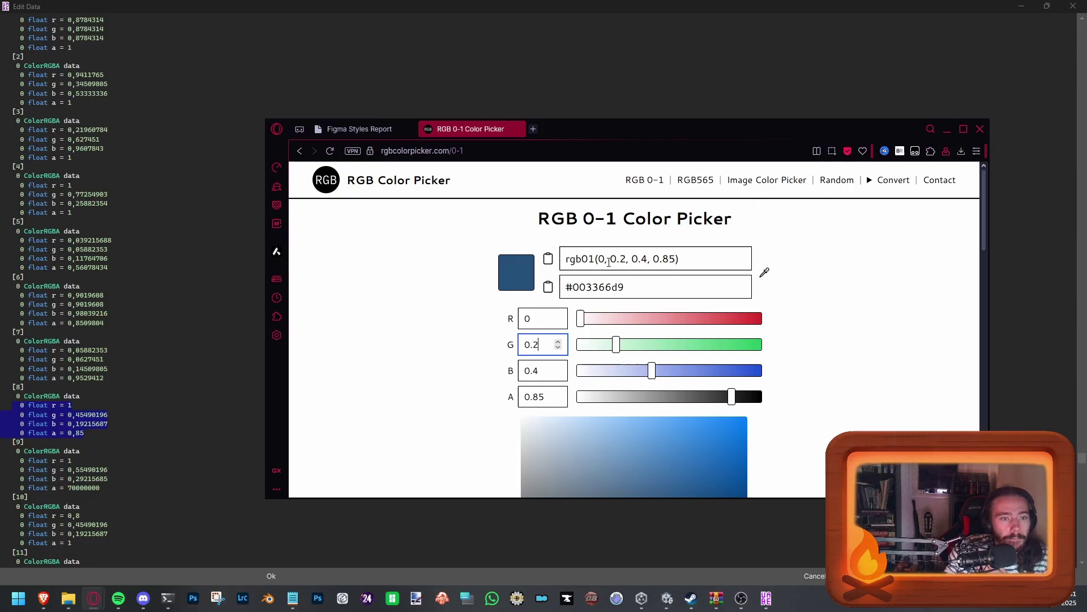
Step: In the UABEA data editor, set color entry [8] to r 0, g 0,20 and b 0,40, matching the picker
{"action": "left_click", "coordinate": [69, 415], "text": "shift"}
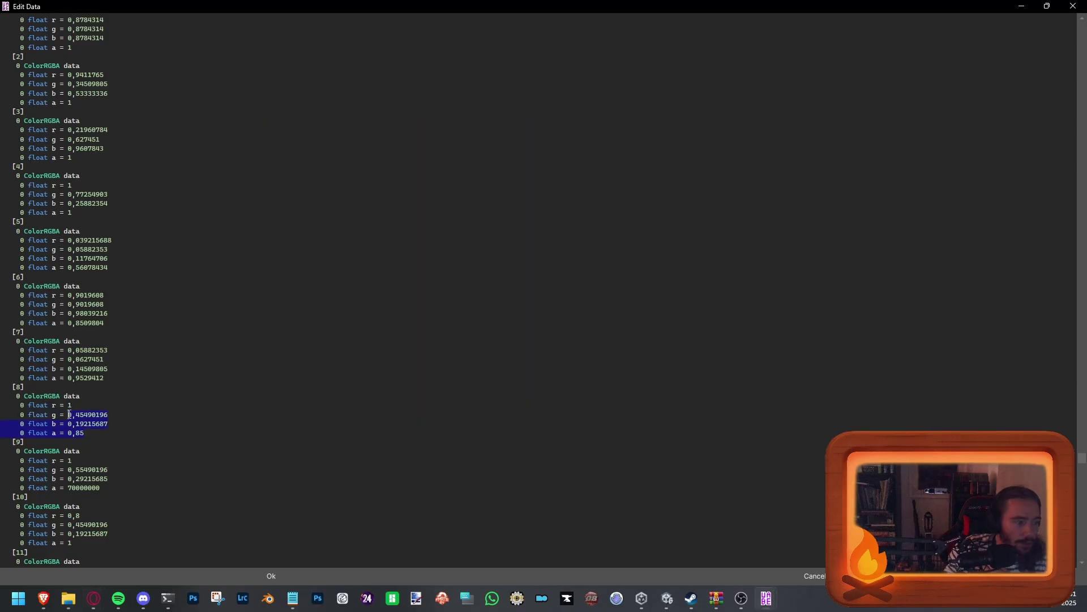
{"action": "left_click", "coordinate": [89, 415]}
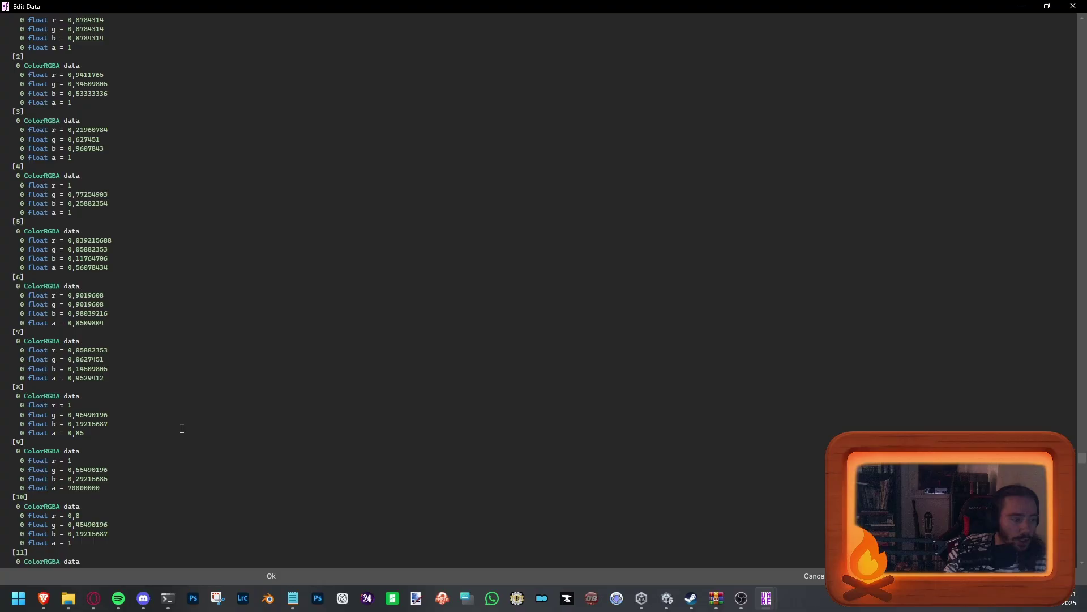
{"action": "key", "text": "alt+Tab"}
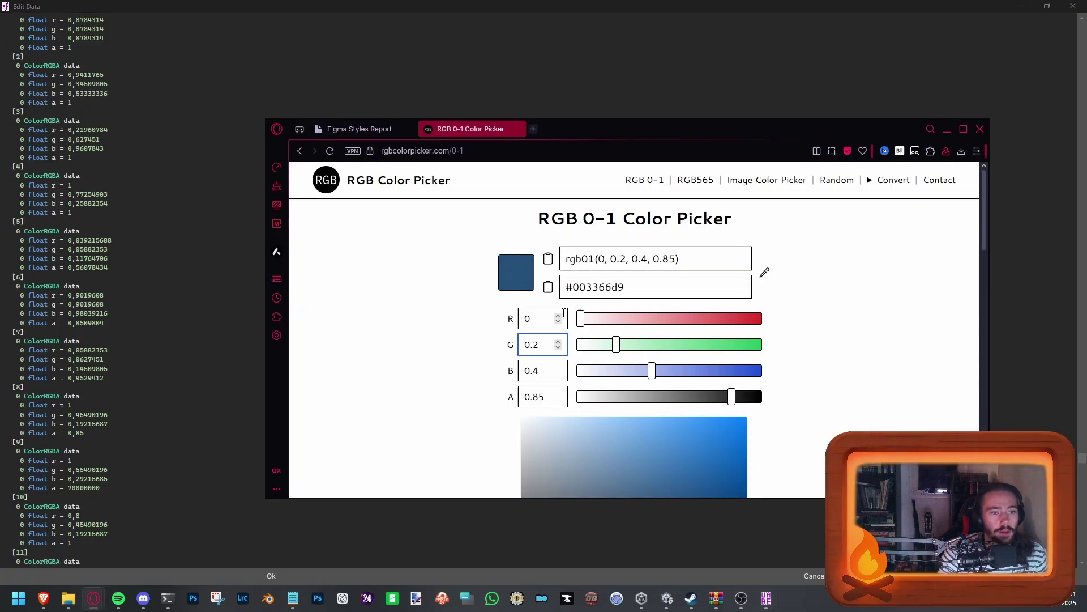
{"action": "left_click", "coordinate": [69, 406]}
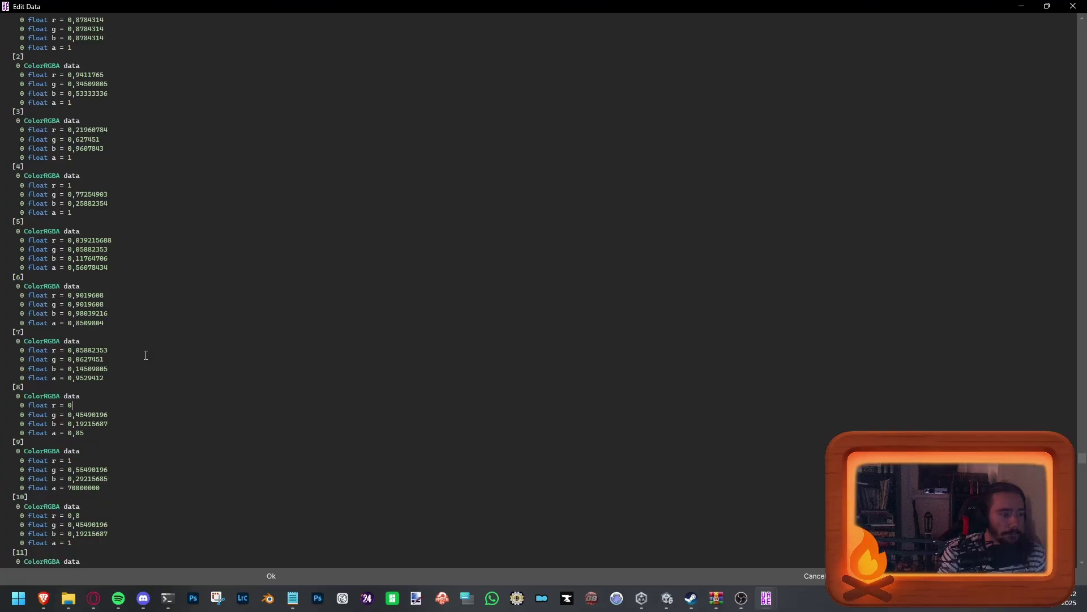
{"action": "key", "text": "alt+Tab"}
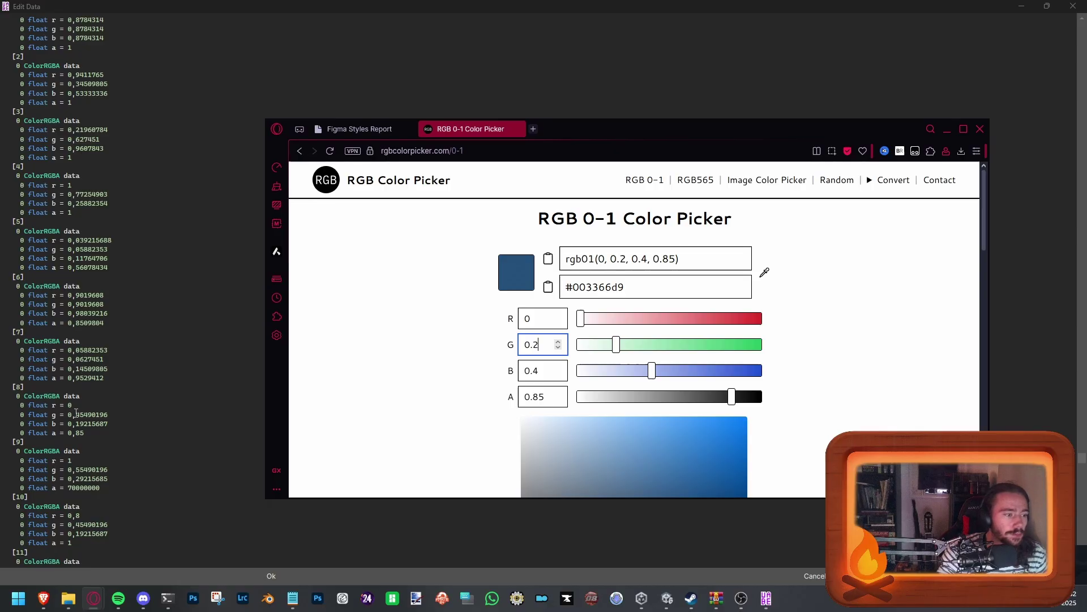
{"action": "left_click_drag", "start_coordinate": [75, 413], "coordinate": [85, 412]}
{"action": "type", "text": "20"}
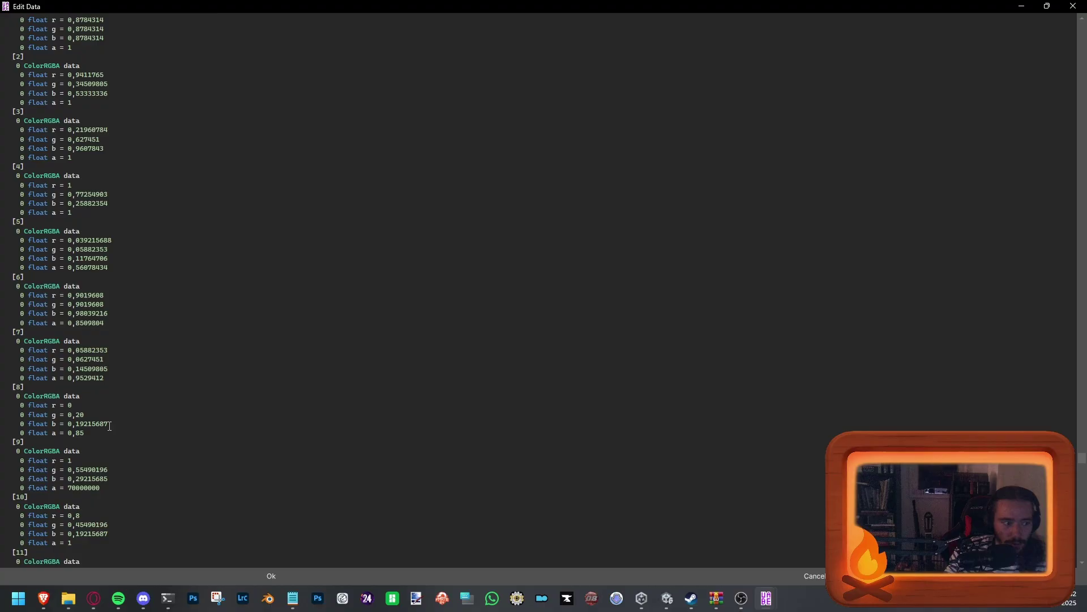
{"action": "double_click", "coordinate": [94, 420]}
{"action": "type", "text": "40"}
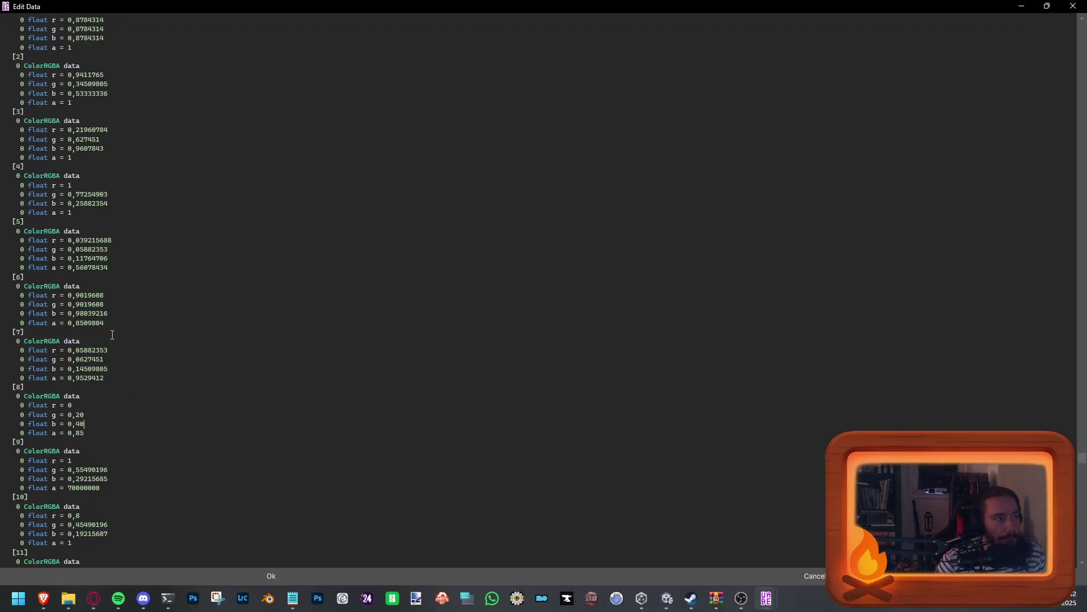
Step: Look through the following color entries and copy the r, g, b and a lines of entry [8]
{"action": "scroll", "coordinate": [112, 335], "scroll_direction": "down", "scroll_amount": 4}
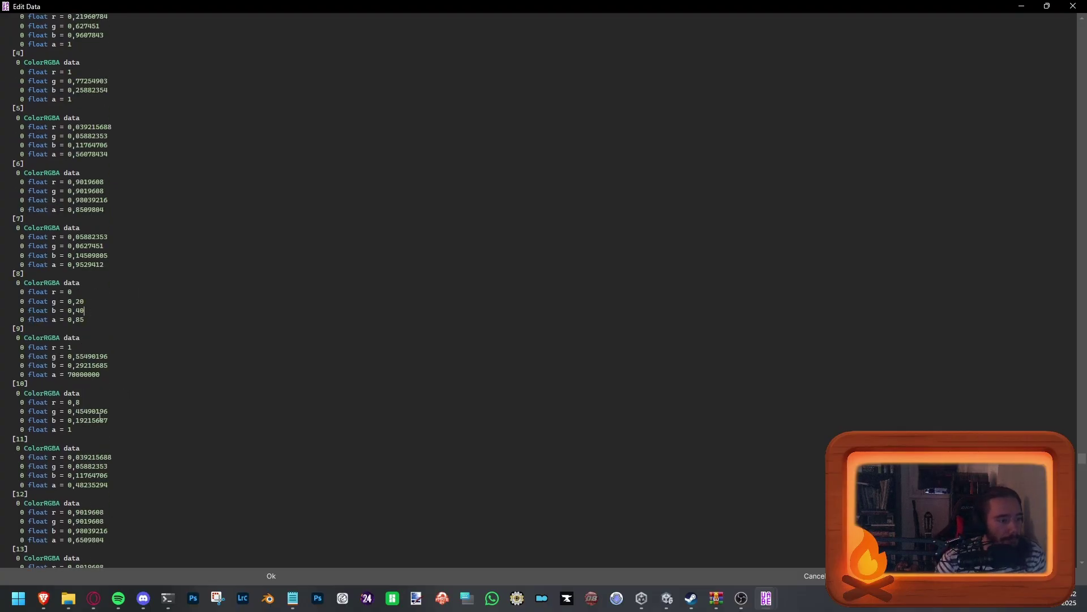
{"action": "scroll", "coordinate": [101, 418], "scroll_direction": "down", "scroll_amount": 9}
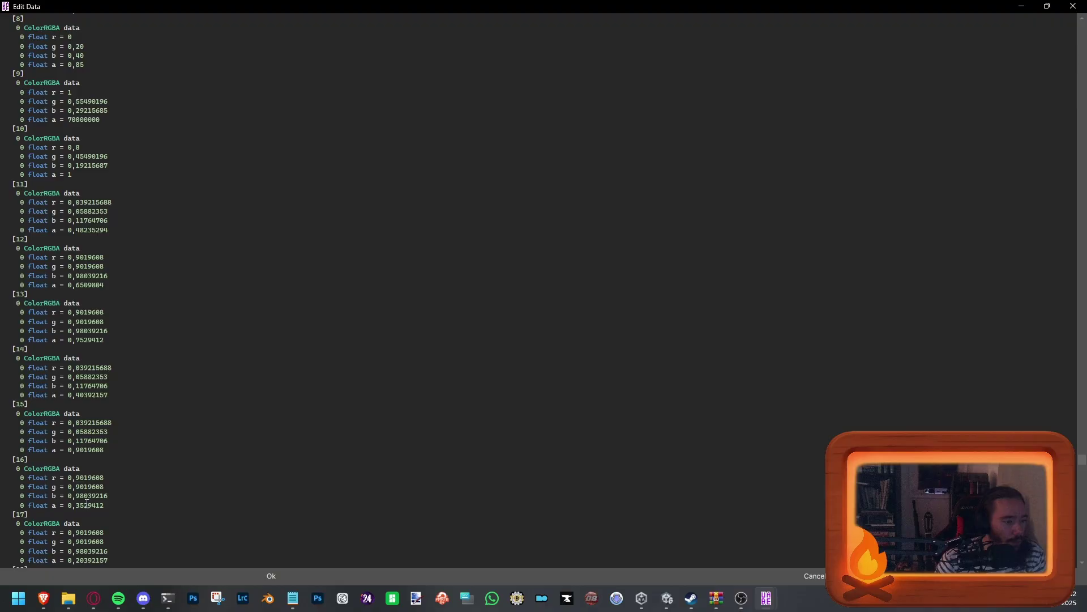
{"action": "scroll", "coordinate": [86, 503], "scroll_direction": "down", "scroll_amount": 17}
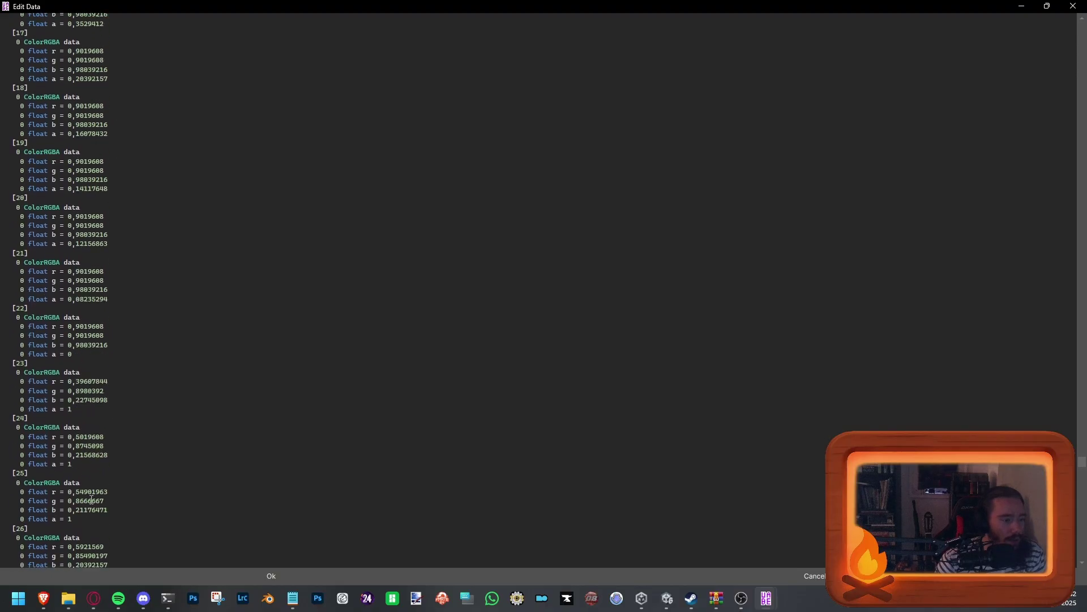
{"action": "scroll", "coordinate": [196, 437], "scroll_direction": "up", "scroll_amount": 19}
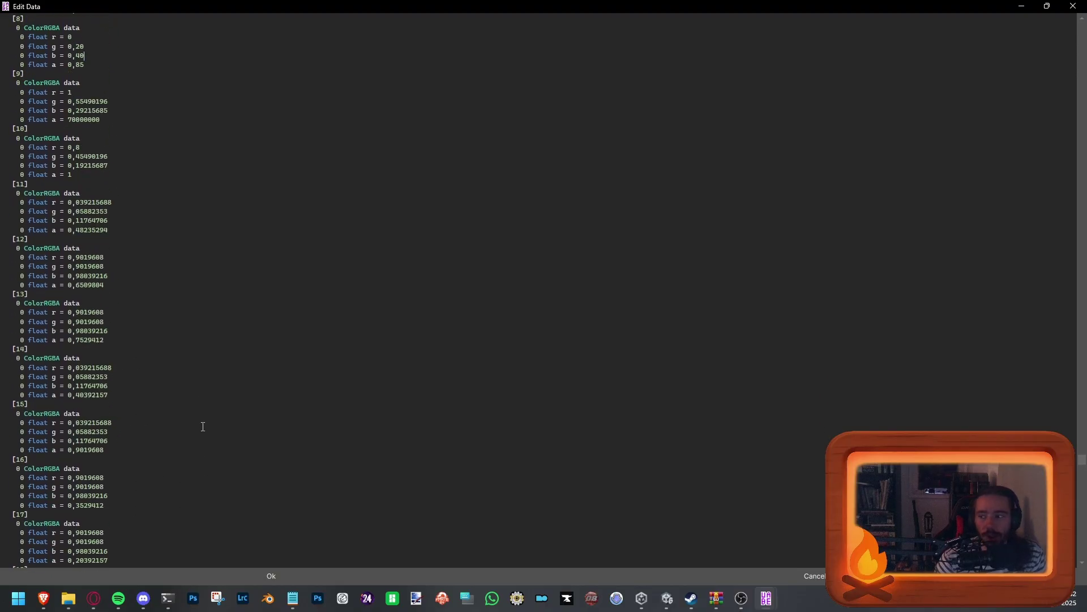
{"action": "scroll", "coordinate": [142, 406], "scroll_direction": "up", "scroll_amount": 5}
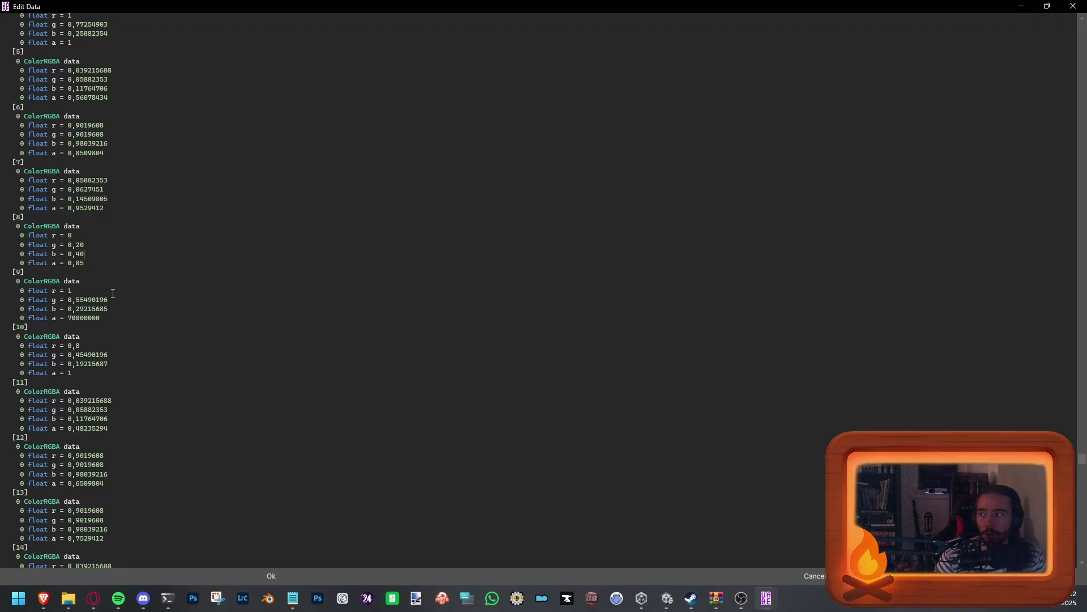
{"action": "left_click_drag", "start_coordinate": [86, 264], "coordinate": [2, 239]}
{"action": "key", "text": "ctrl+c"}
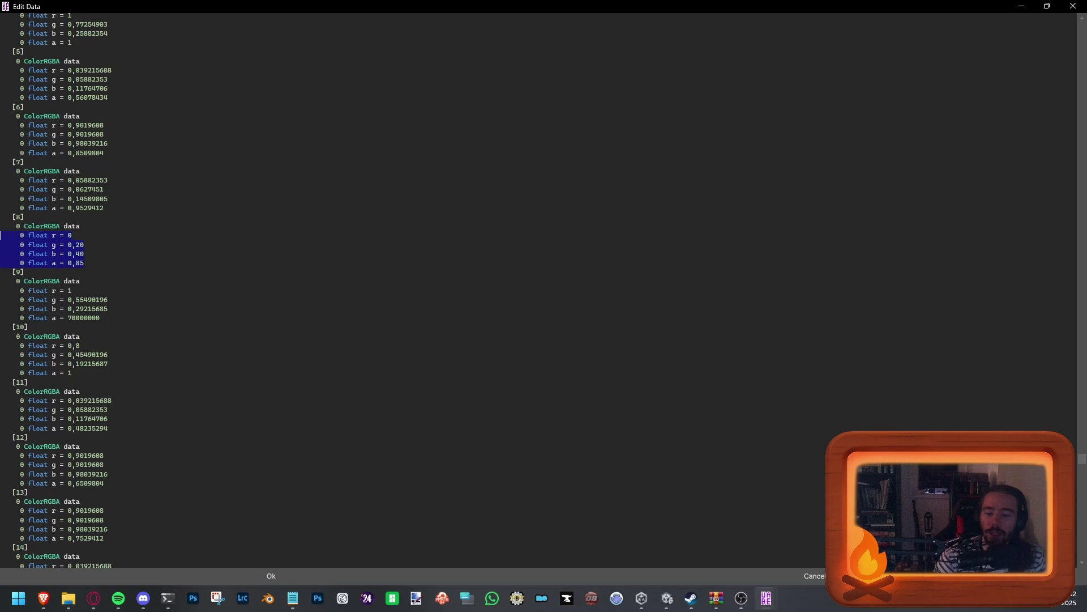
Step: Check the dark-card-alpha-85 and dark-card-alpha-70 rows in the Figma Styles Report and replace entry [9]'s values with those copied from entry [8]
{"action": "key", "text": "alt+Tab"}
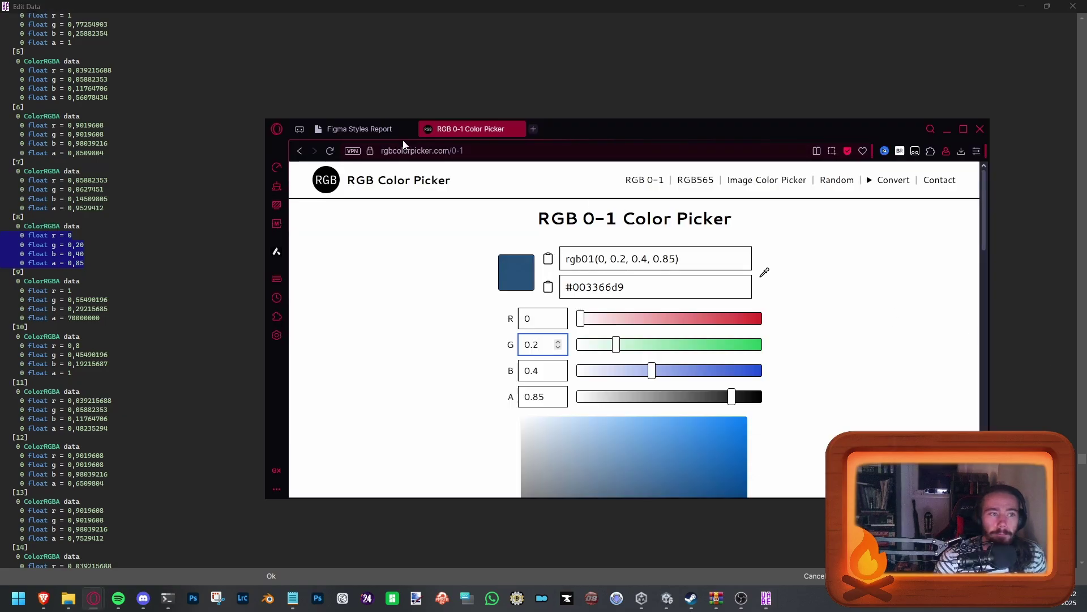
{"action": "left_click", "coordinate": [365, 130]}
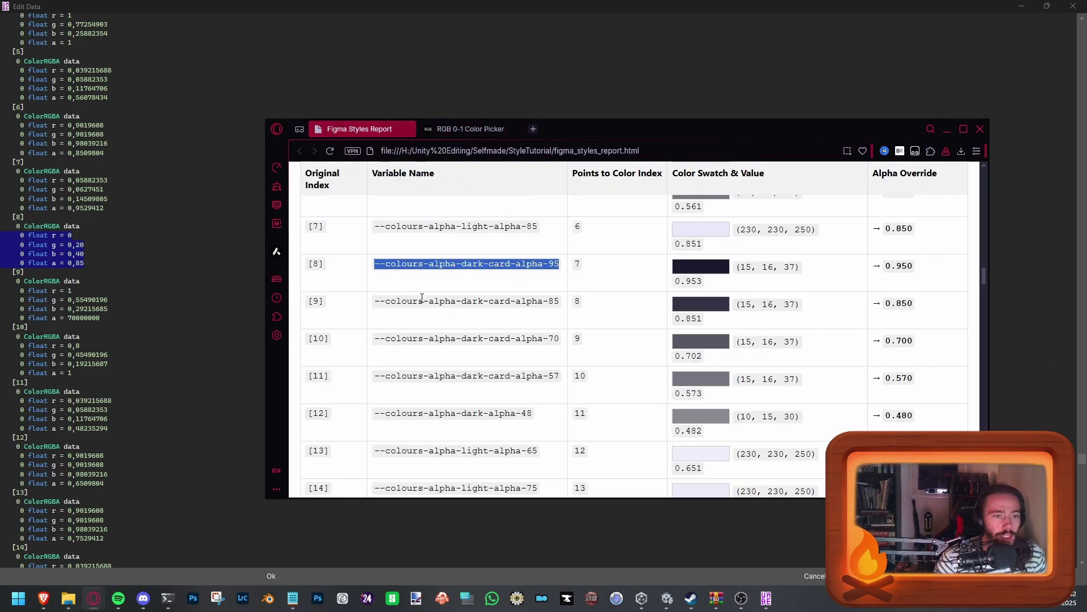
{"action": "left_click_drag", "start_coordinate": [387, 302], "coordinate": [561, 304]}
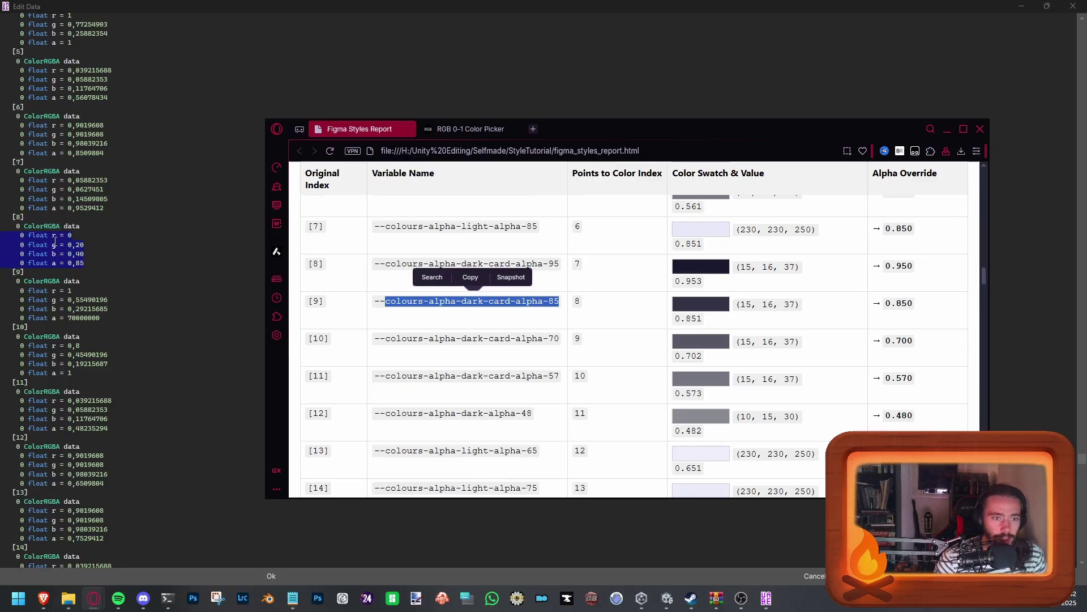
{"action": "left_click_drag", "start_coordinate": [374, 339], "coordinate": [680, 348]}
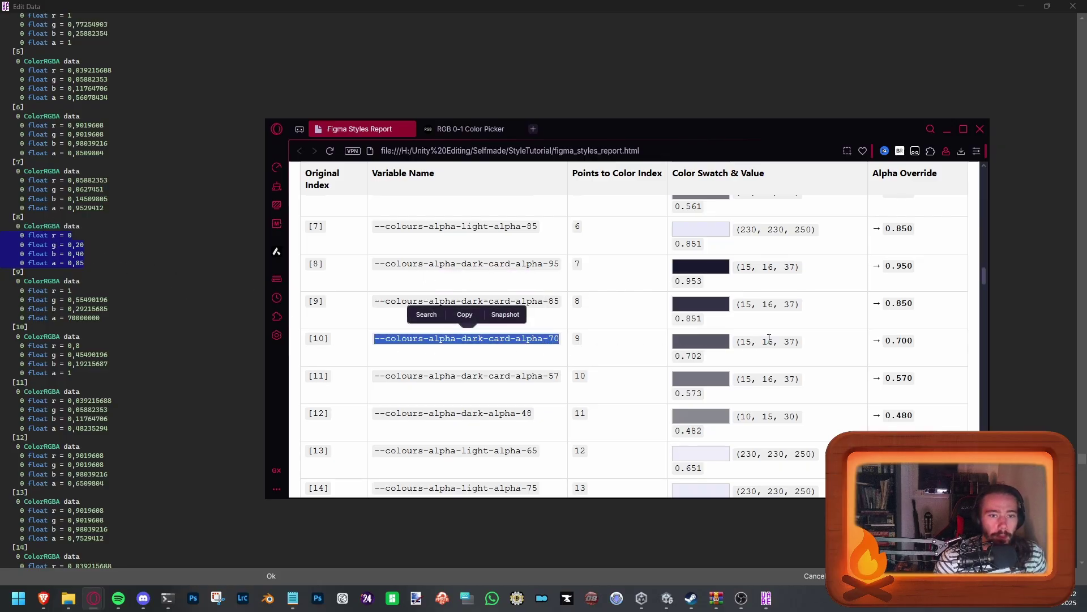
{"action": "left_click_drag", "start_coordinate": [85, 263], "coordinate": [1, 234]}
{"action": "left_click_drag", "start_coordinate": [101, 318], "coordinate": [1, 293]}
{"action": "key", "text": "ctrl+v"}
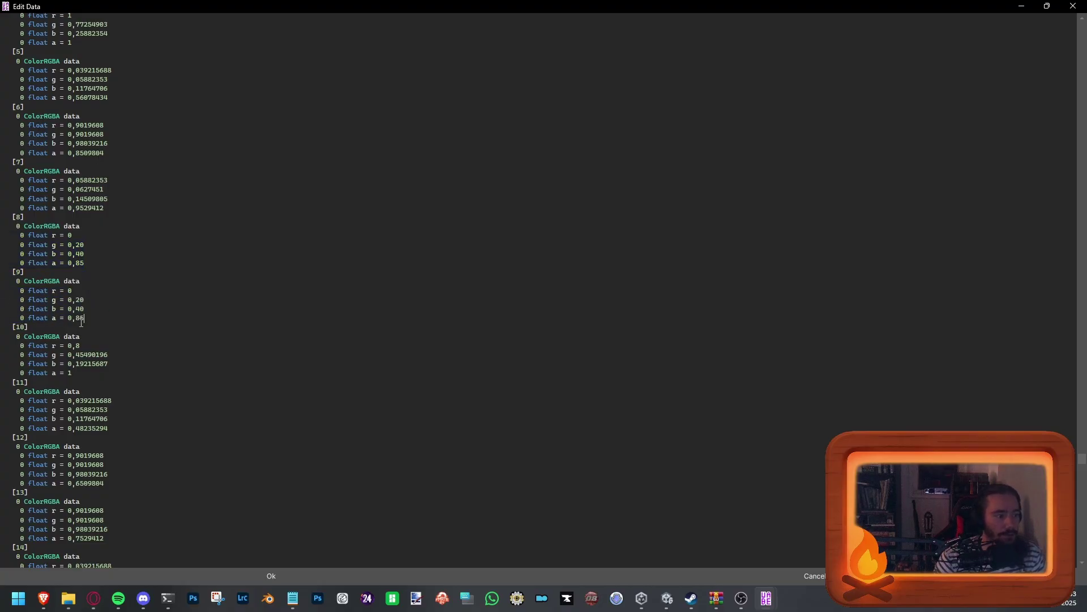
Step: Set the alpha of color entry [9] to 0,70
{"action": "key", "text": "alt+Tab"}
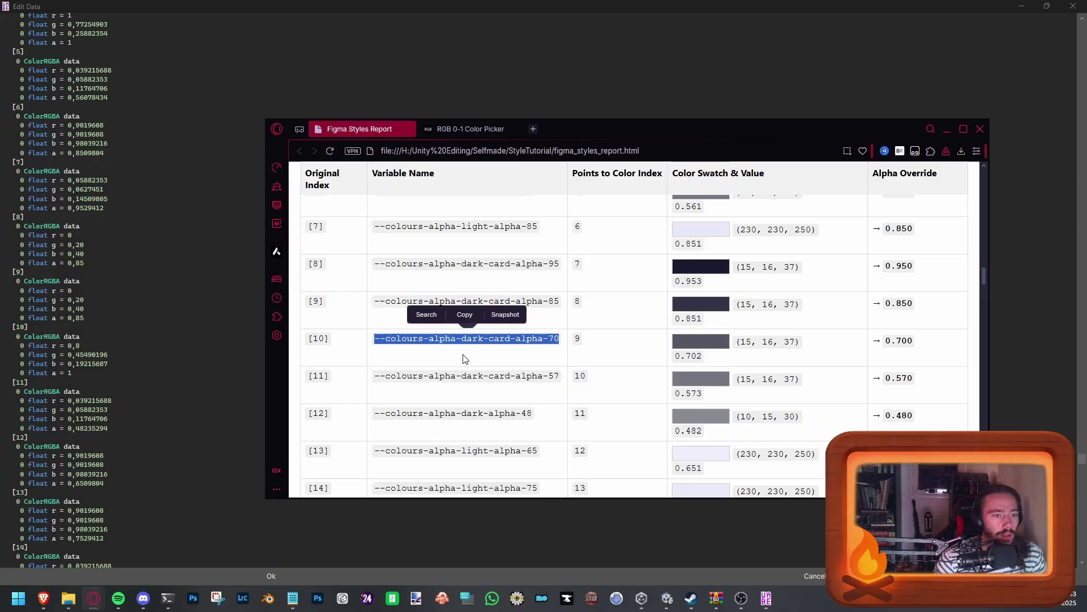
{"action": "key", "text": "alt+Tab"}
{"action": "left_click", "coordinate": [79, 317]}
{"action": "key", "text": "BackSpace"}
{"action": "type", "text": "70"}
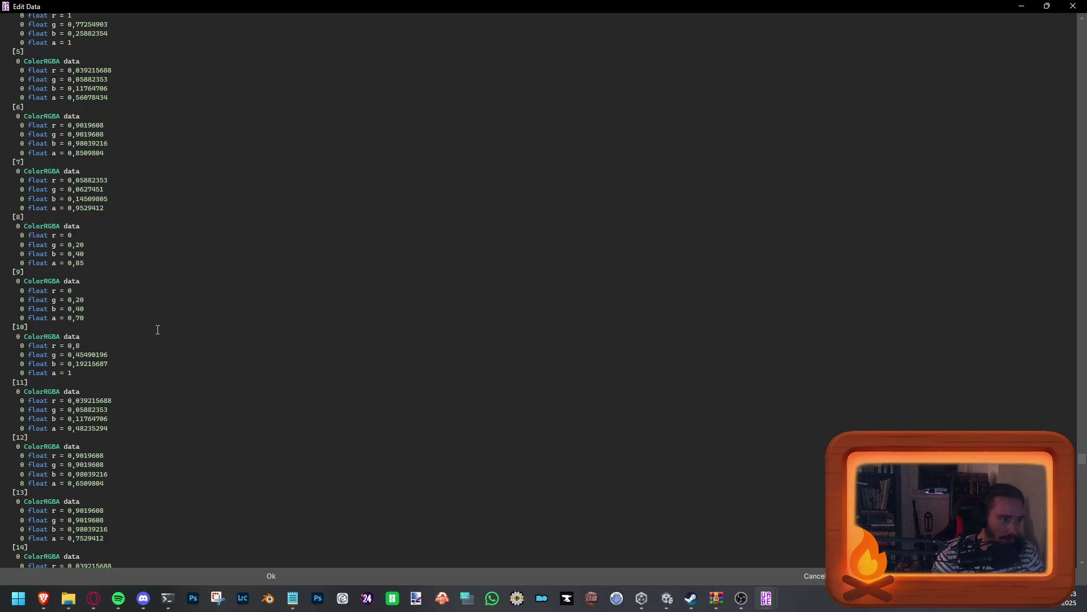
Step: Recheck the dark-card color indexes in the Figma Styles Report and set alpha to 0,95 for entry [8] and 0,85 for entry [9]
{"action": "key", "text": "alt+Tab"}
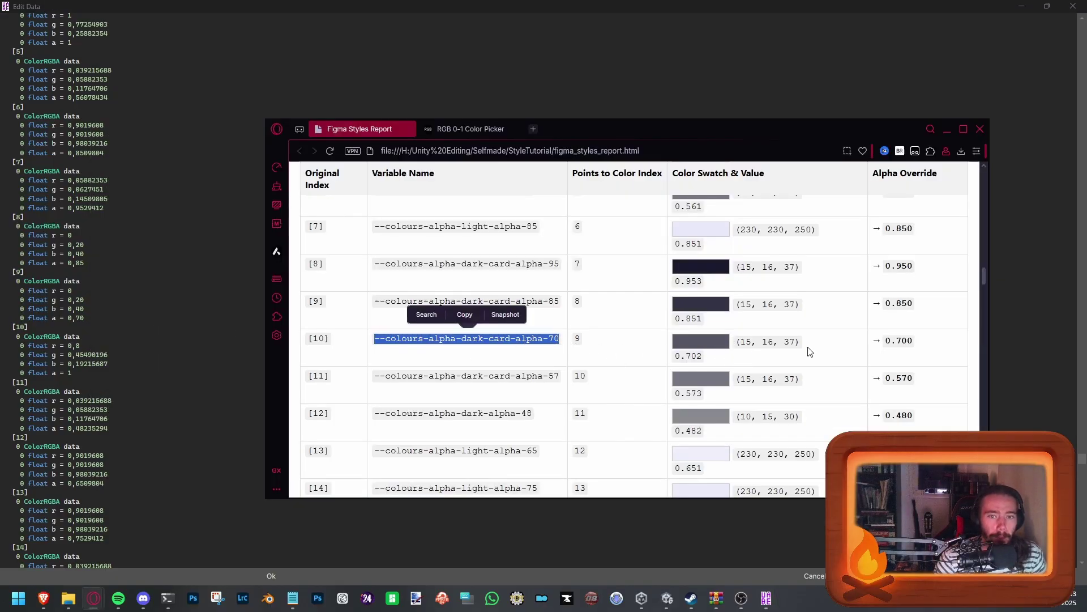
{"action": "triple_click", "coordinate": [447, 377]}
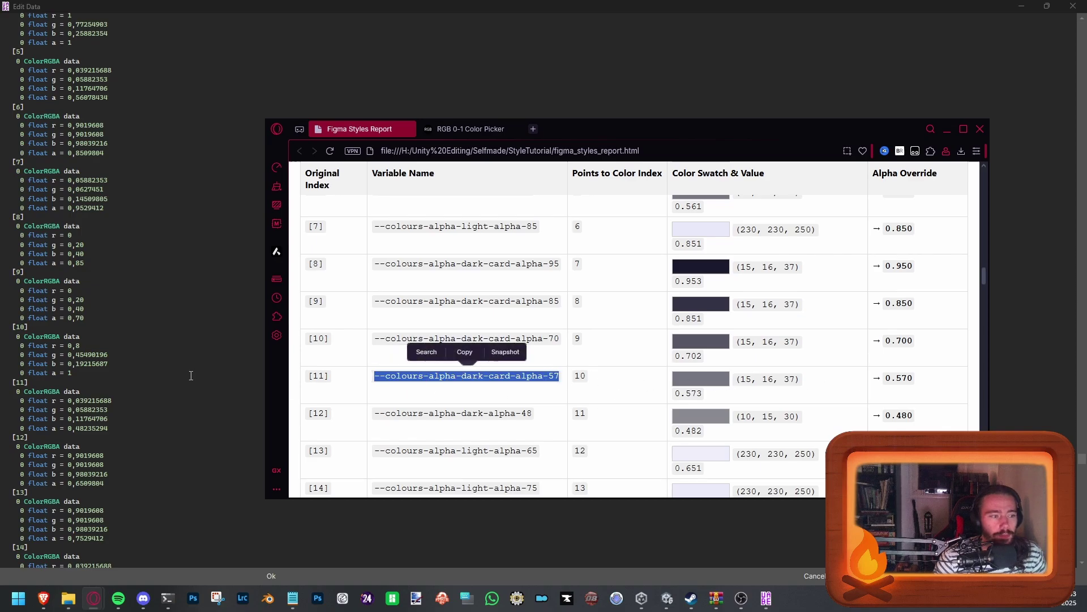
{"action": "left_click", "coordinate": [368, 345]}
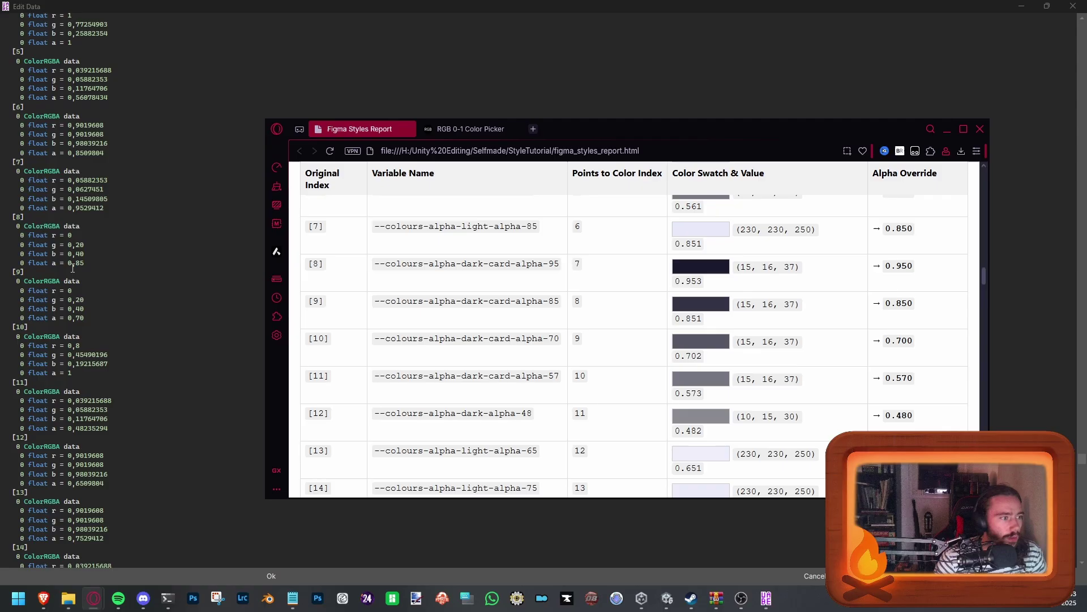
{"action": "triple_click", "coordinate": [397, 338]}
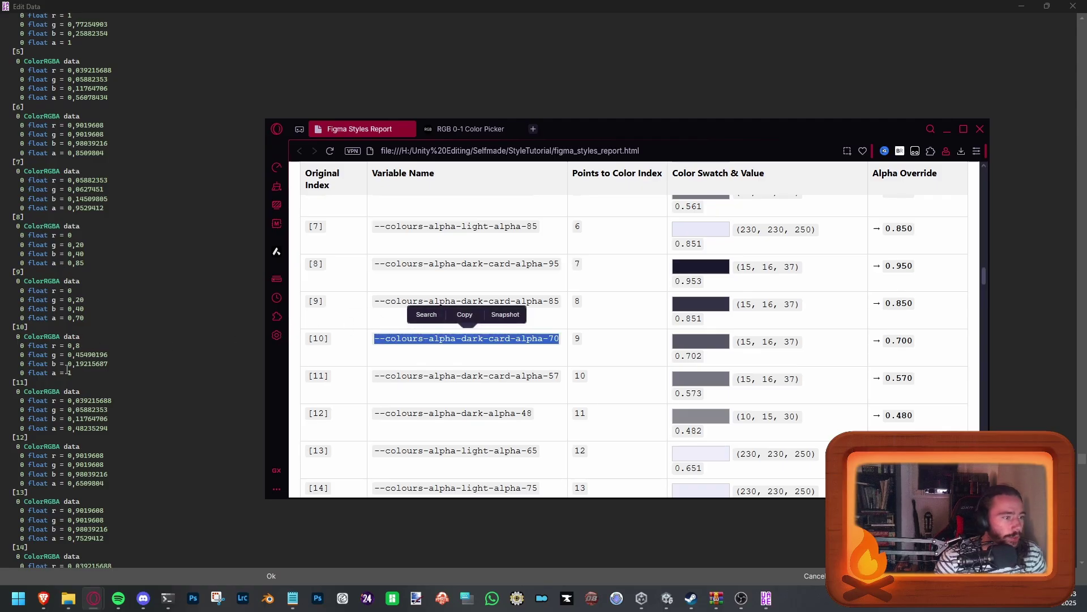
{"action": "left_click", "coordinate": [67, 369]}
{"action": "double_click", "coordinate": [81, 317]}
{"action": "key", "text": "alt+Tab"}
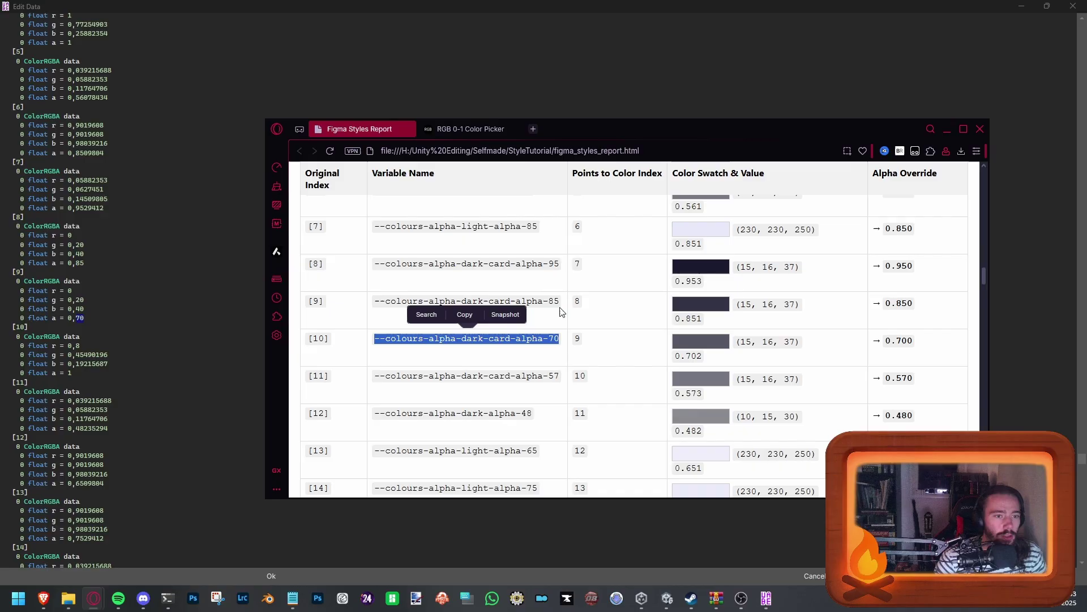
{"action": "left_click", "coordinate": [80, 264]}
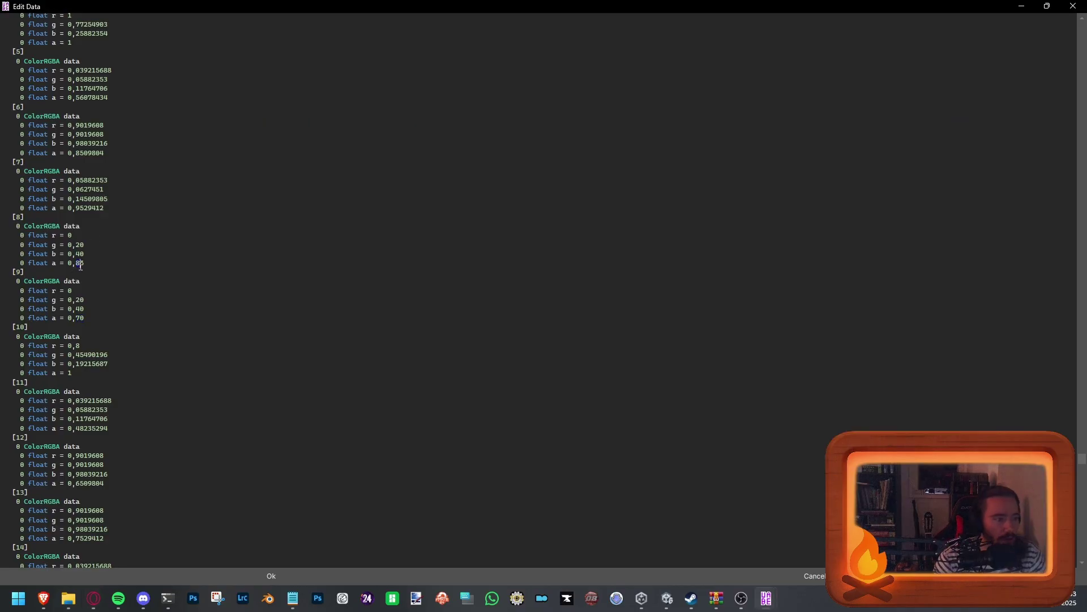
{"action": "key", "text": "BackSpace"}
{"action": "type", "text": "9"}
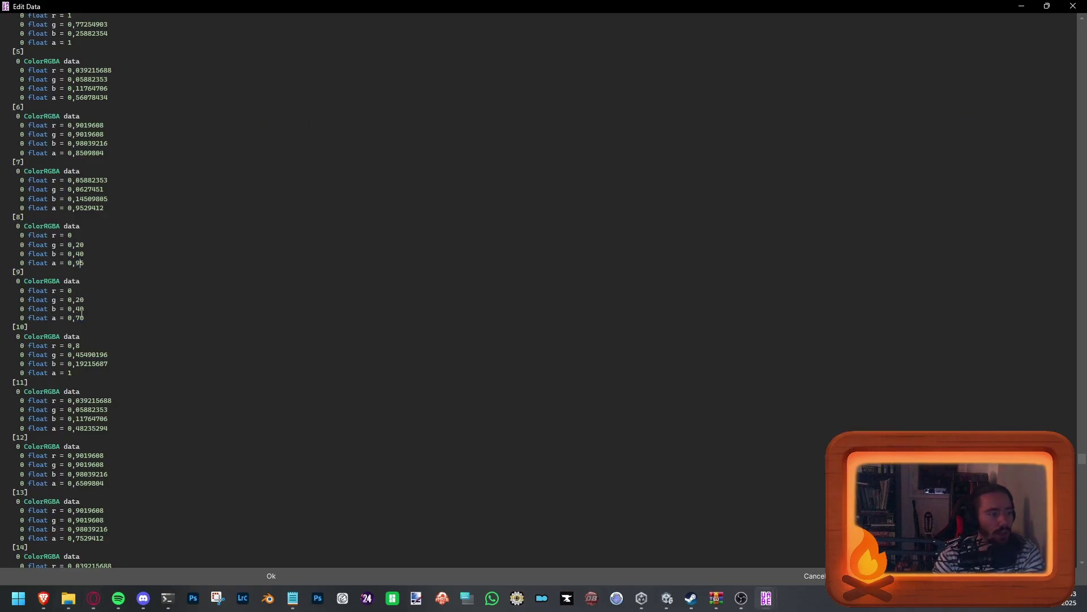
{"action": "type", "text": "85"}
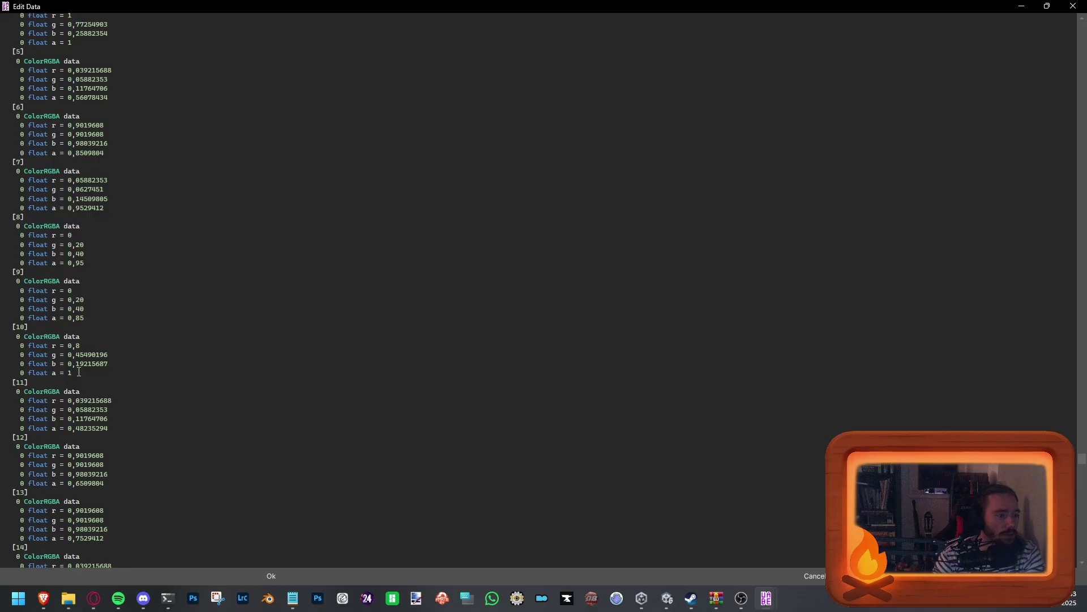
Step: Replace color entry [10] with r 0, g 0,20, b 0,40 and a 0,70, and compare the dark-card rows in the Figma Styles Report
{"action": "left_click_drag", "start_coordinate": [79, 372], "coordinate": [1, 351]}
{"action": "key", "text": "ctrl+v"}
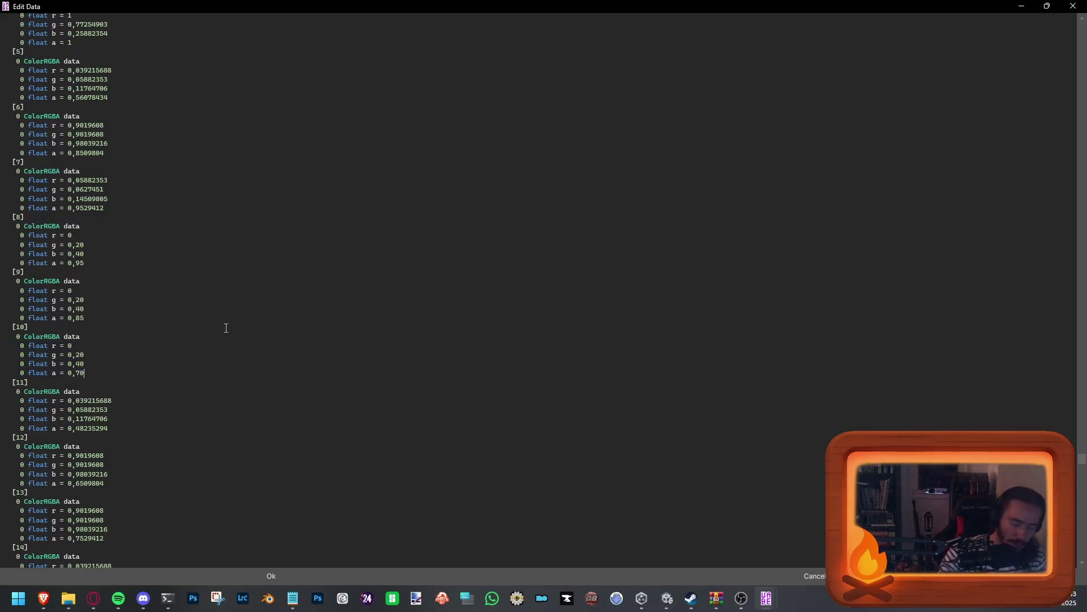
{"action": "key", "text": "alt+Tab"}
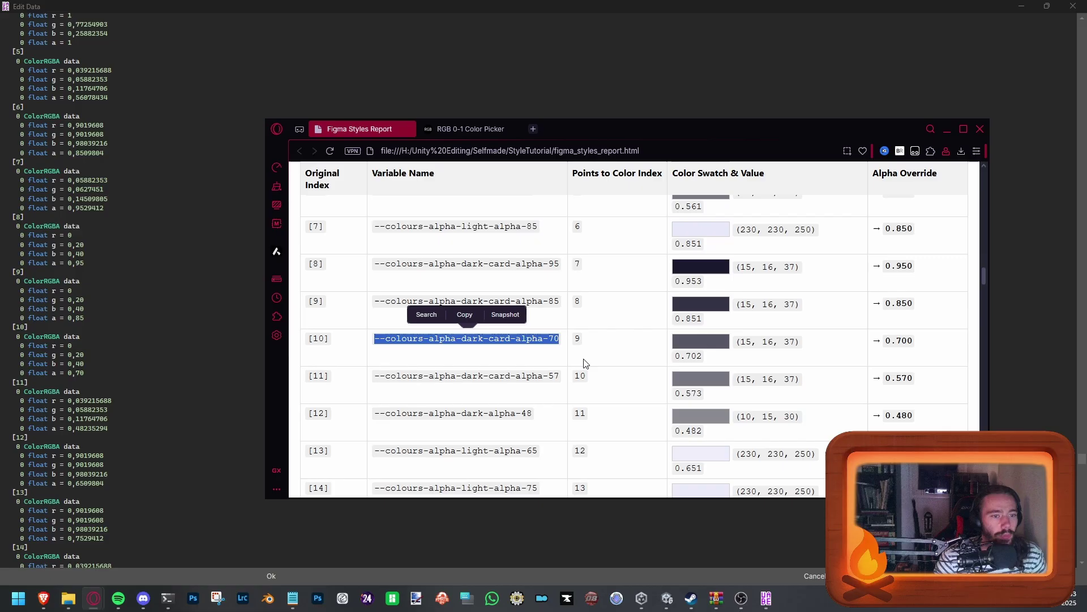
{"action": "left_click_drag", "start_coordinate": [797, 310], "coordinate": [793, 385]}
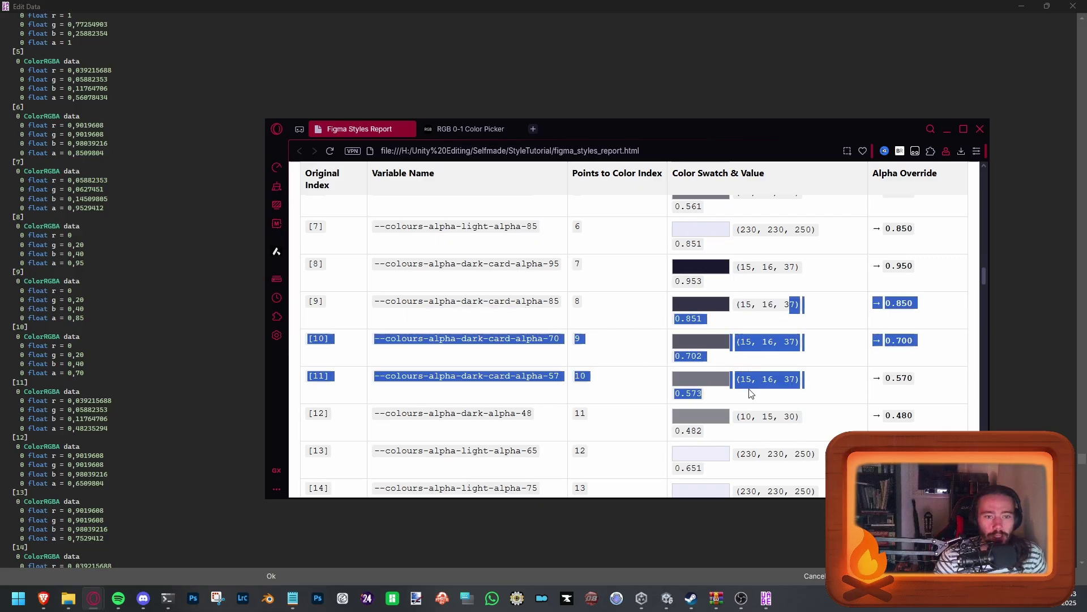
Step: Examine the dark-card rows and the dark-alpha-48 row in the Figma Styles Report, and browse the linear-scale and base color variables
{"action": "left_click", "coordinate": [930, 384]}
{"action": "left_click_drag", "start_coordinate": [923, 311], "coordinate": [614, 413]}
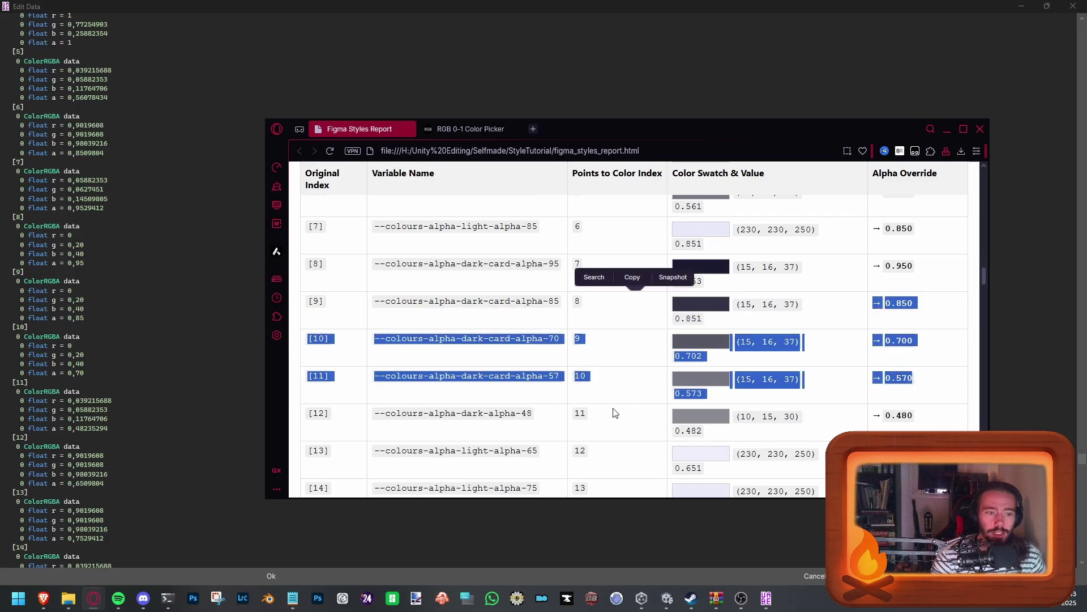
{"action": "left_click", "coordinate": [554, 424]}
{"action": "scroll", "coordinate": [534, 422], "scroll_direction": "down", "scroll_amount": 1}
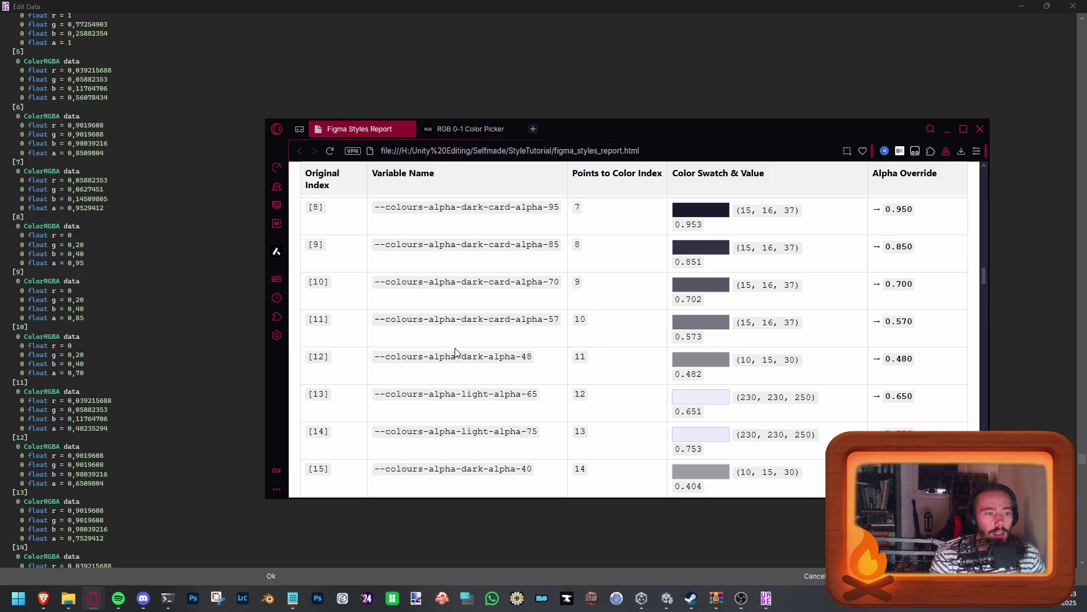
{"action": "left_click_drag", "start_coordinate": [393, 358], "coordinate": [531, 358]}
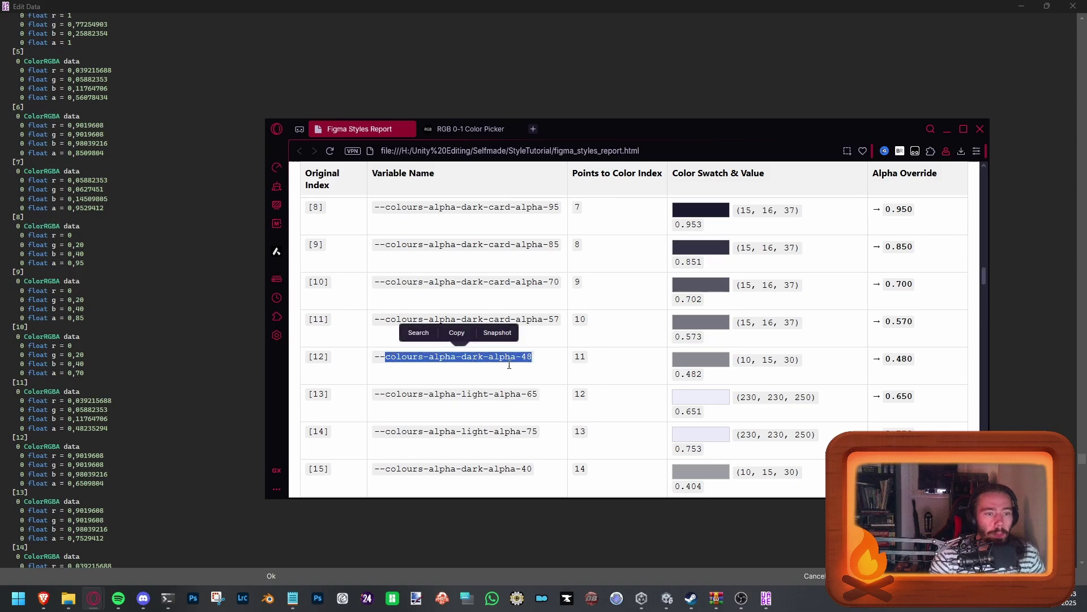
{"action": "scroll", "coordinate": [584, 373], "scroll_direction": "down", "scroll_amount": 2}
{"action": "scroll", "coordinate": [585, 372], "scroll_direction": "down", "scroll_amount": 15}
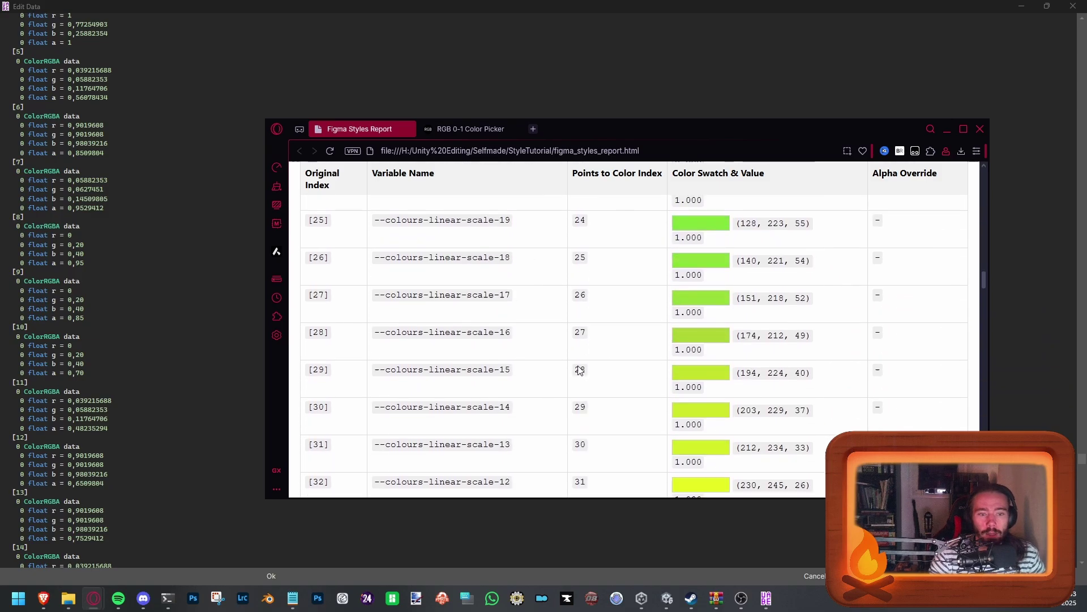
{"action": "scroll", "coordinate": [929, 291], "scroll_direction": "down", "scroll_amount": 5}
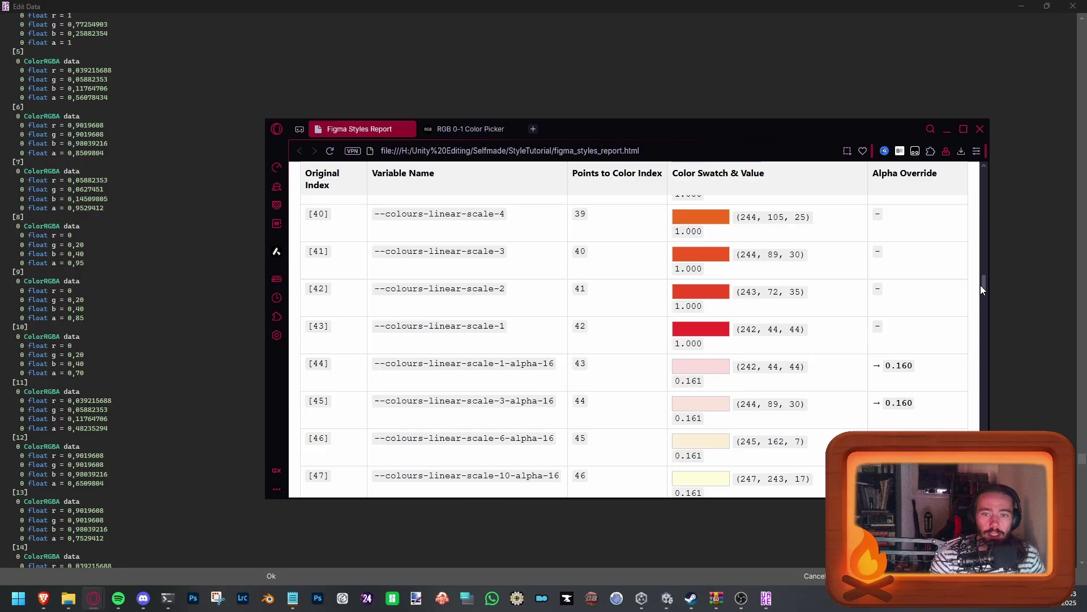
{"action": "left_click_drag", "start_coordinate": [982, 285], "coordinate": [986, 298]}
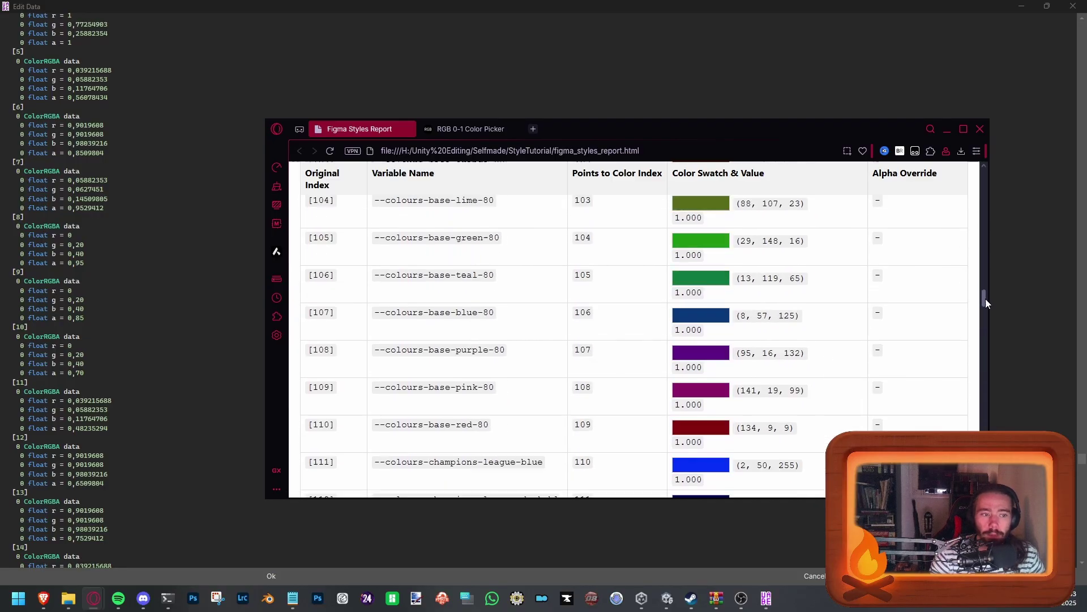
Step: Search the report for "text" and check color index 161 in the Color Definitions table against the neighbouring color indexes
{"action": "key", "text": "ctrl+f"}
{"action": "scroll", "coordinate": [972, 237], "scroll_direction": "up", "scroll_amount": 2}
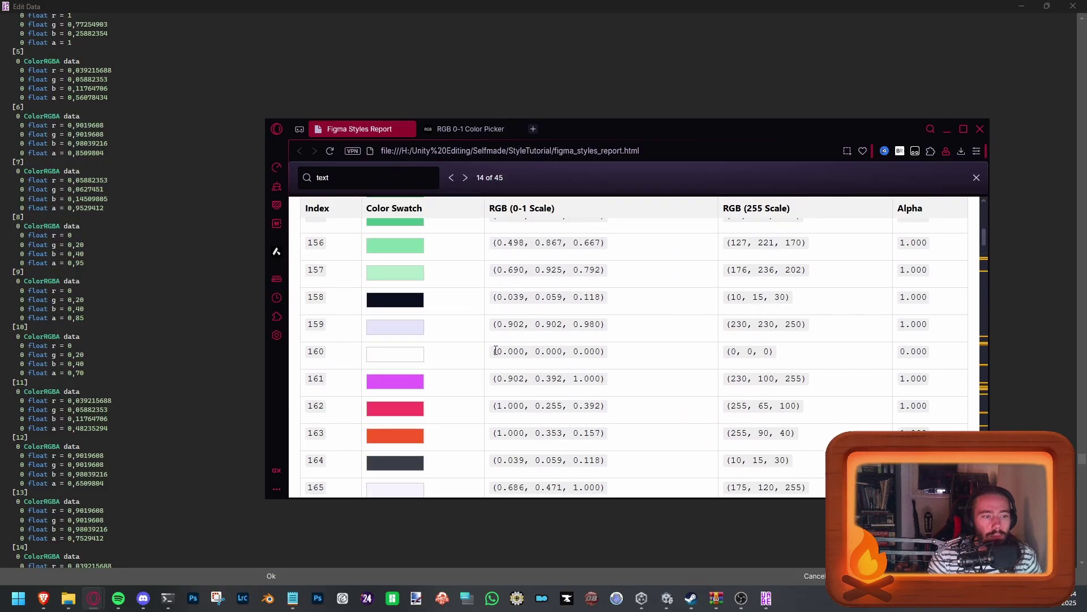
{"action": "triple_click", "coordinate": [547, 378]}
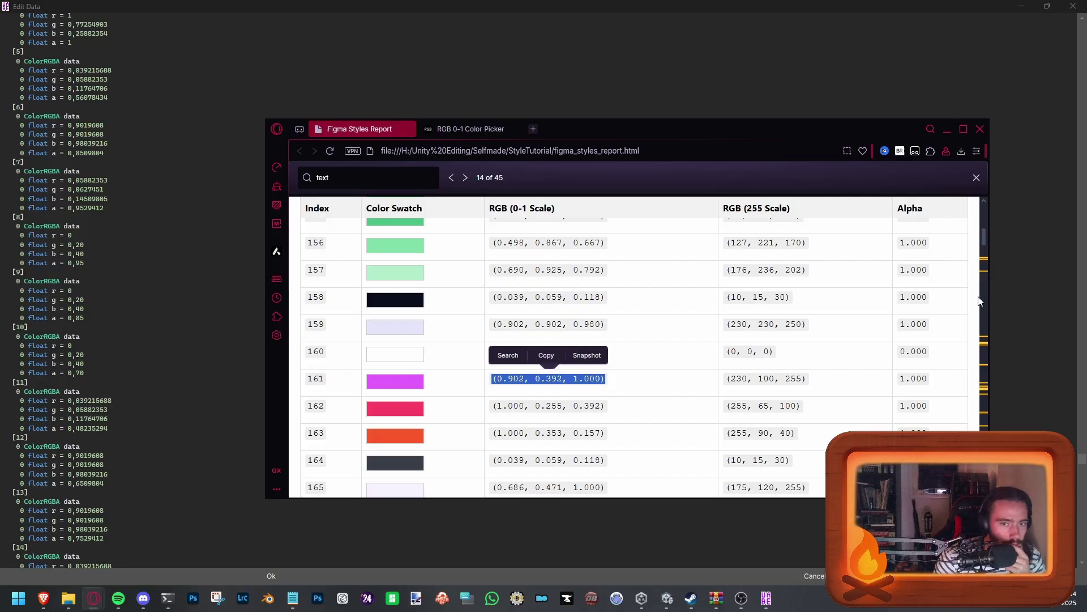
{"action": "left_click_drag", "start_coordinate": [984, 238], "coordinate": [982, 205]}
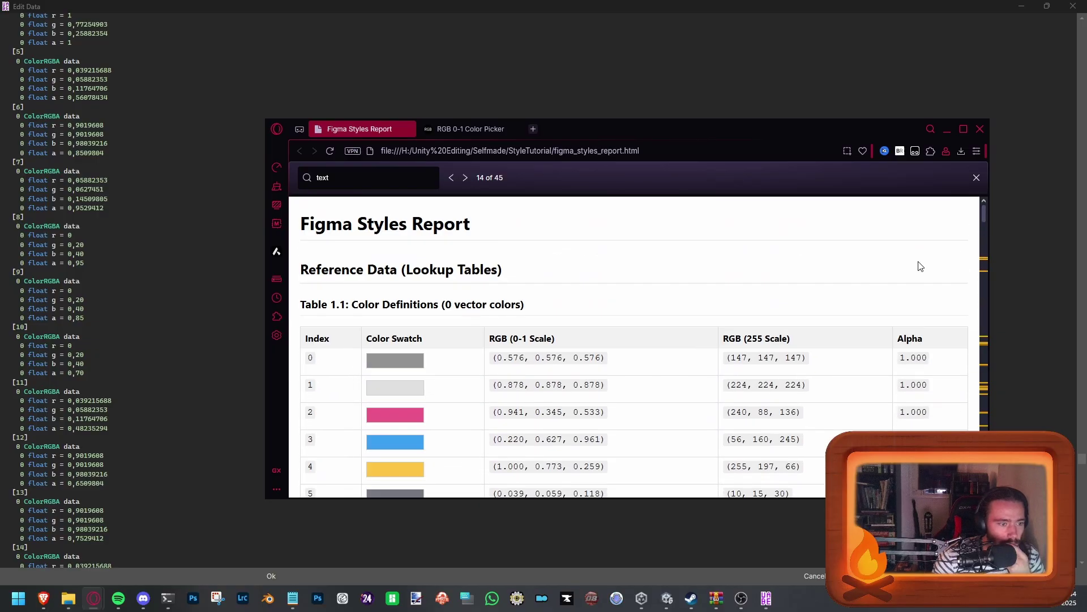
{"action": "scroll", "coordinate": [920, 266], "scroll_direction": "down", "scroll_amount": 4}
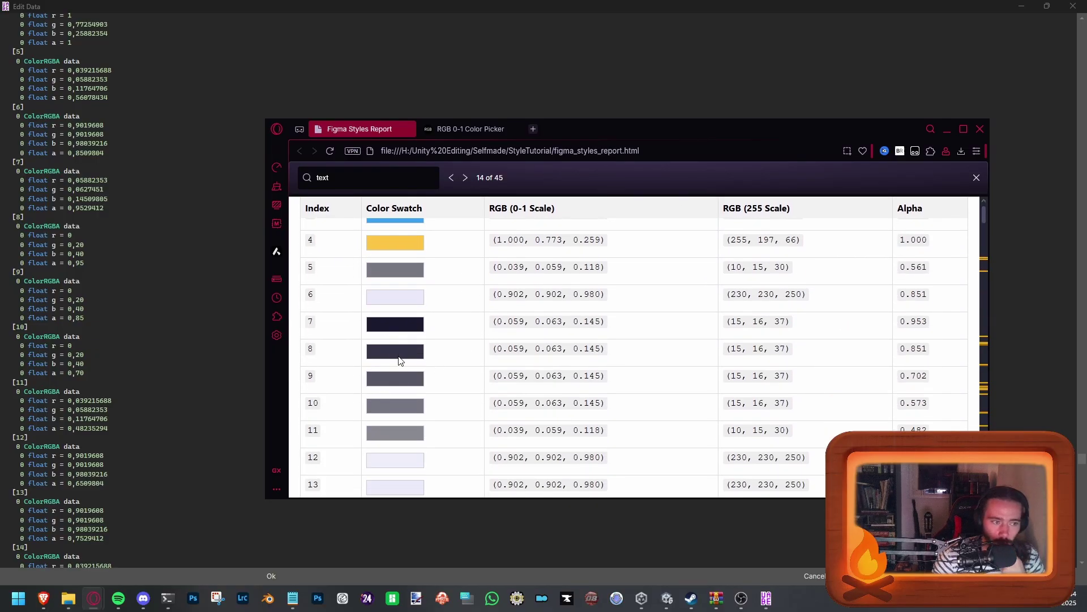
{"action": "scroll", "coordinate": [886, 355], "scroll_direction": "down", "scroll_amount": 1}
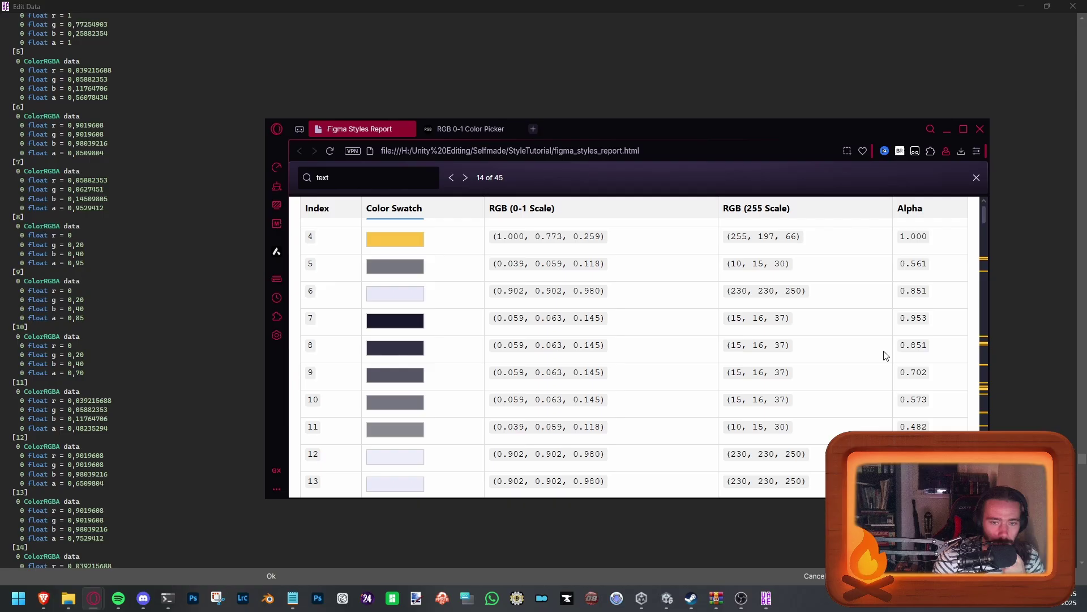
{"action": "scroll", "coordinate": [887, 356], "scroll_direction": "down", "scroll_amount": 20}
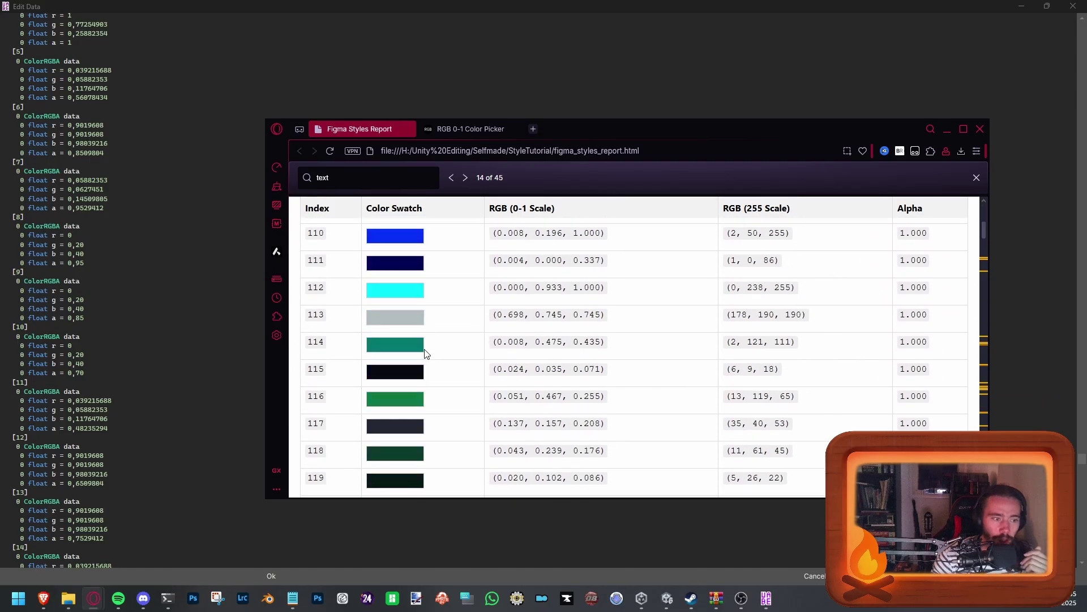
{"action": "scroll", "coordinate": [422, 356], "scroll_direction": "down", "scroll_amount": 15}
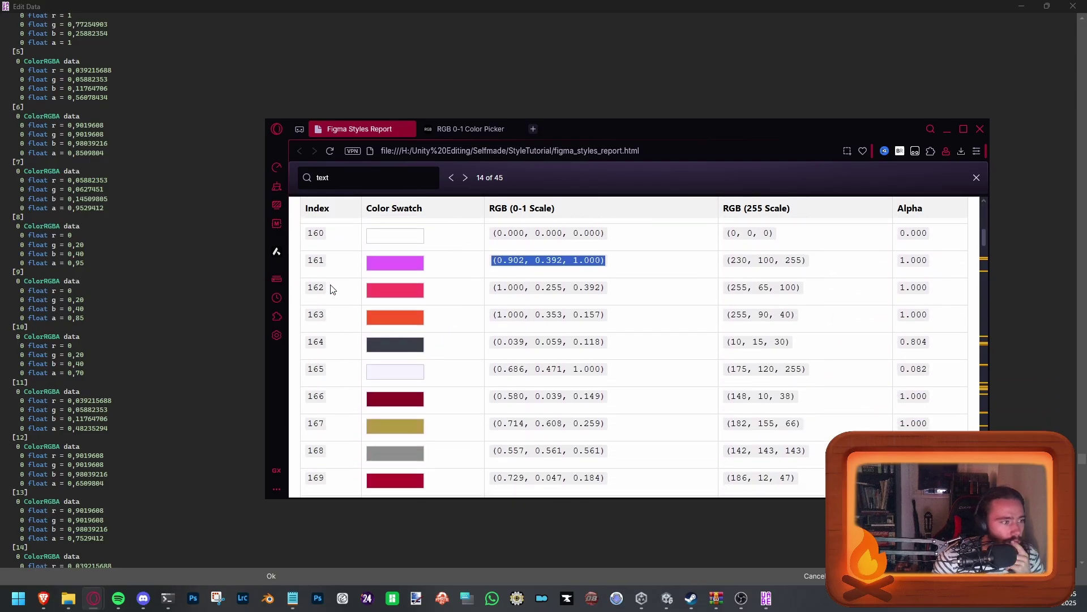
Step: Find color entry [161] in the FigmaStyleVariables data and select its RGBA block
{"action": "left_click", "coordinate": [178, 234]}
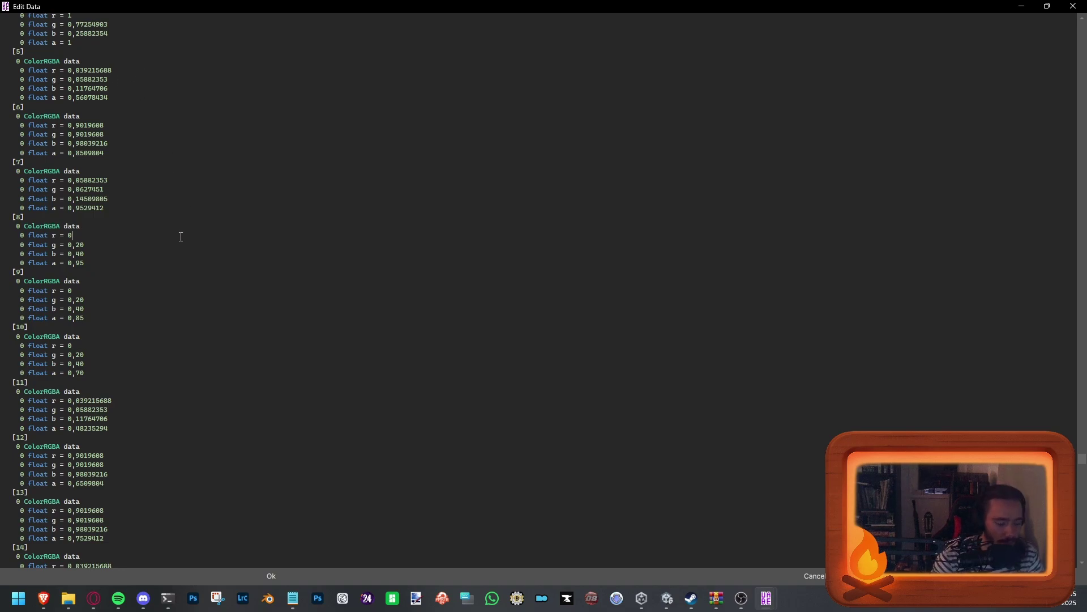
{"action": "key", "text": "ctrl+f"}
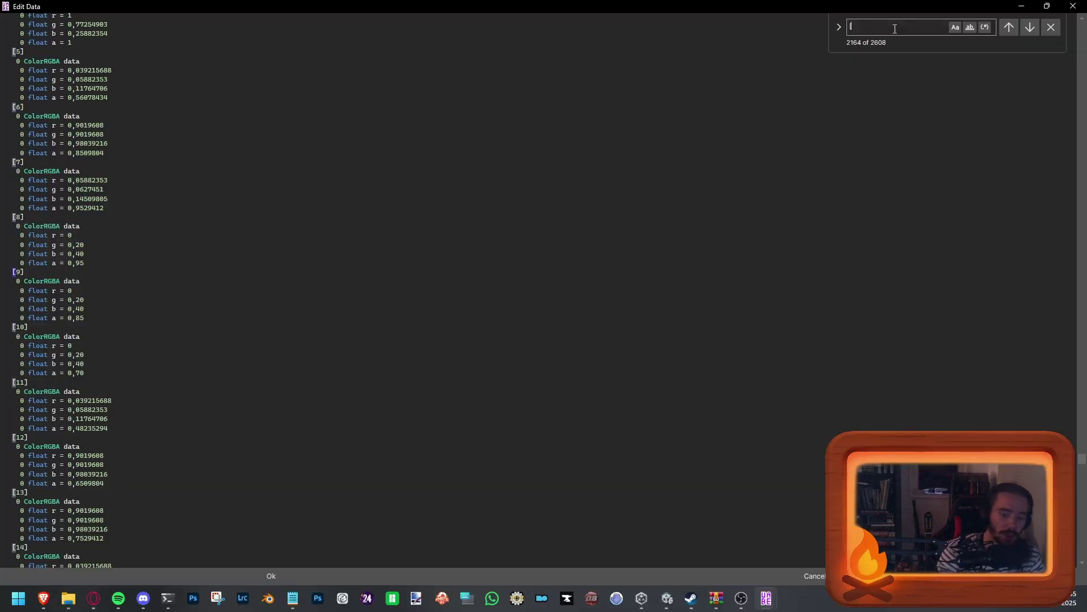
{"action": "type", "text": "161]"}
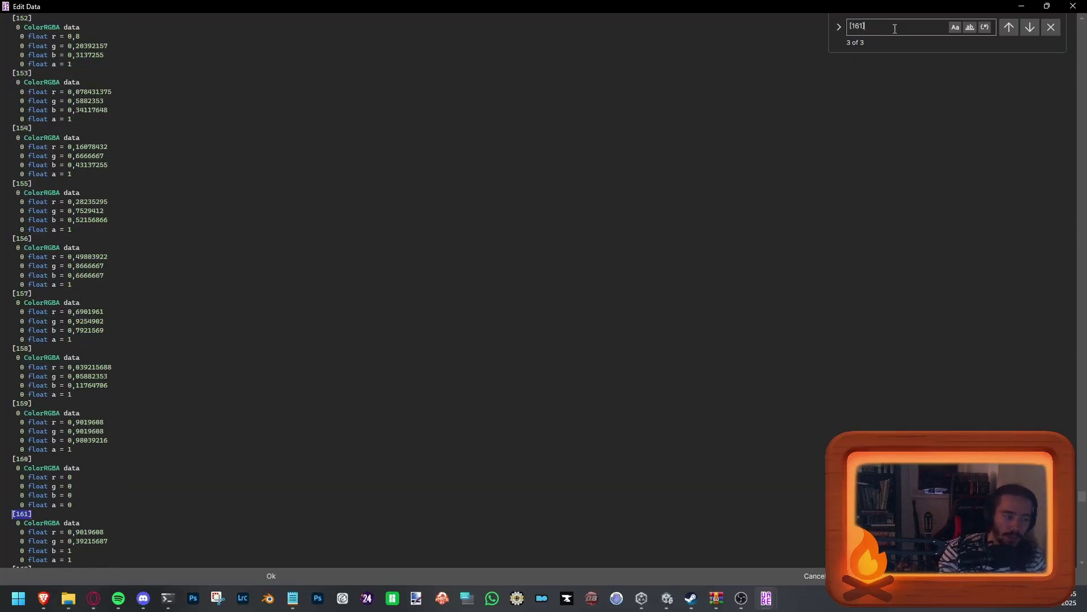
{"action": "left_click_drag", "start_coordinate": [19, 516], "coordinate": [72, 559]}
{"action": "scroll", "coordinate": [53, 513], "scroll_direction": "down", "scroll_amount": 2}
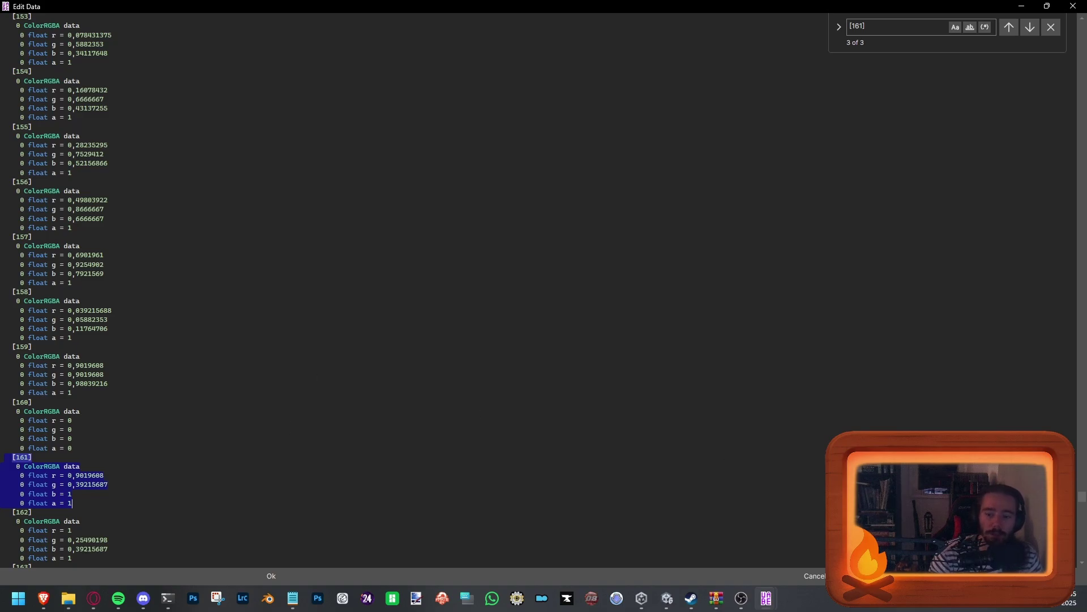
Step: Set the RGB 0-1 Color Picker to fully opaque white, with R, G, B and A at 1, and return to the asset data
{"action": "key", "text": "alt+Tab"}
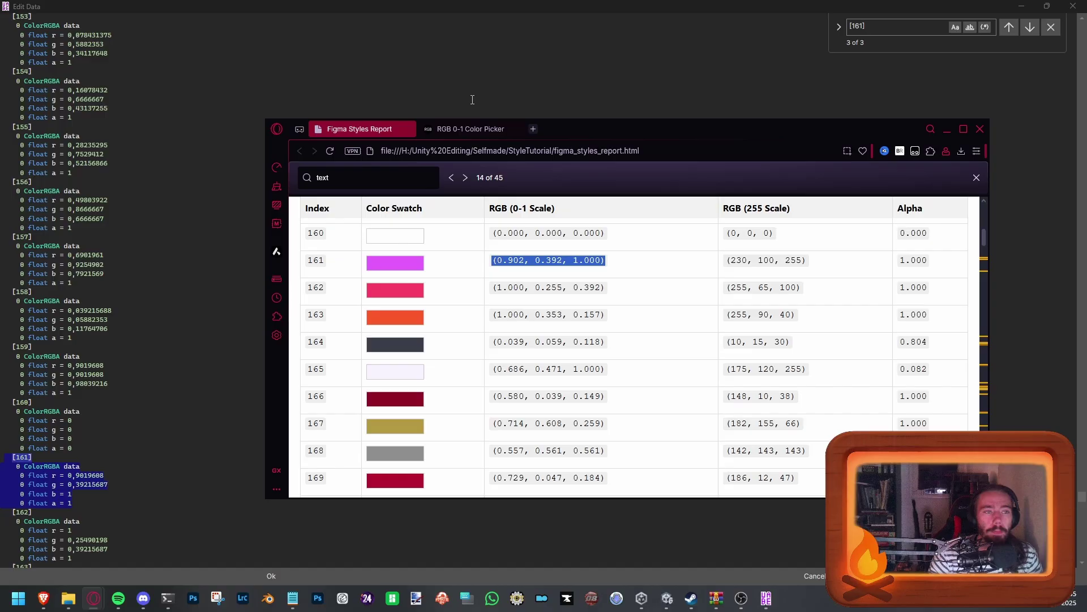
{"action": "left_click", "coordinate": [457, 132]}
{"action": "left_click_drag", "start_coordinate": [592, 318], "coordinate": [762, 319]}
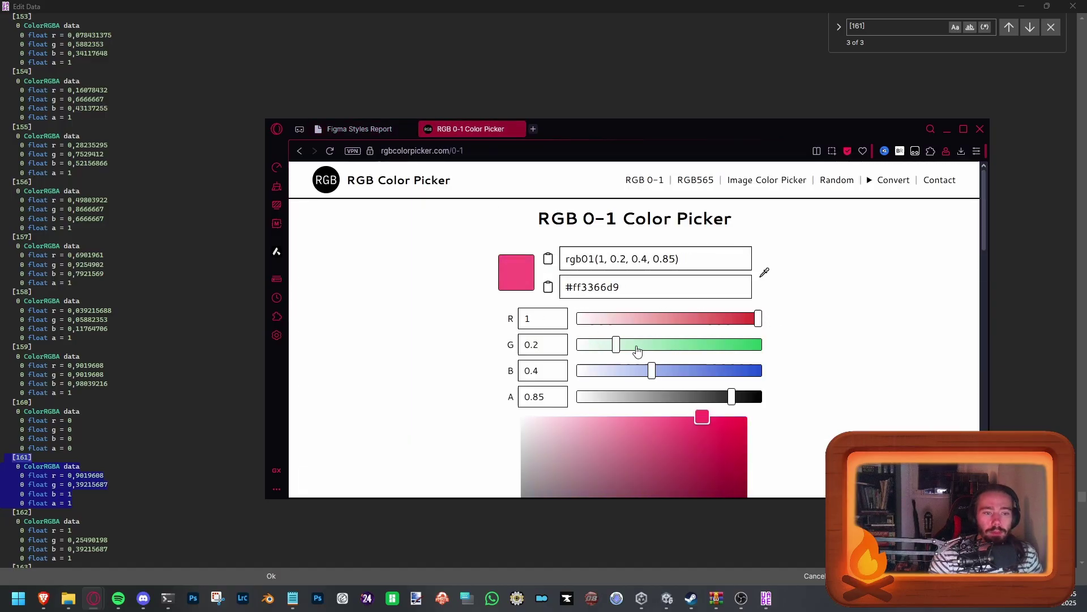
{"action": "left_click_drag", "start_coordinate": [639, 346], "coordinate": [764, 345]}
{"action": "left_click_drag", "start_coordinate": [652, 371], "coordinate": [809, 369]}
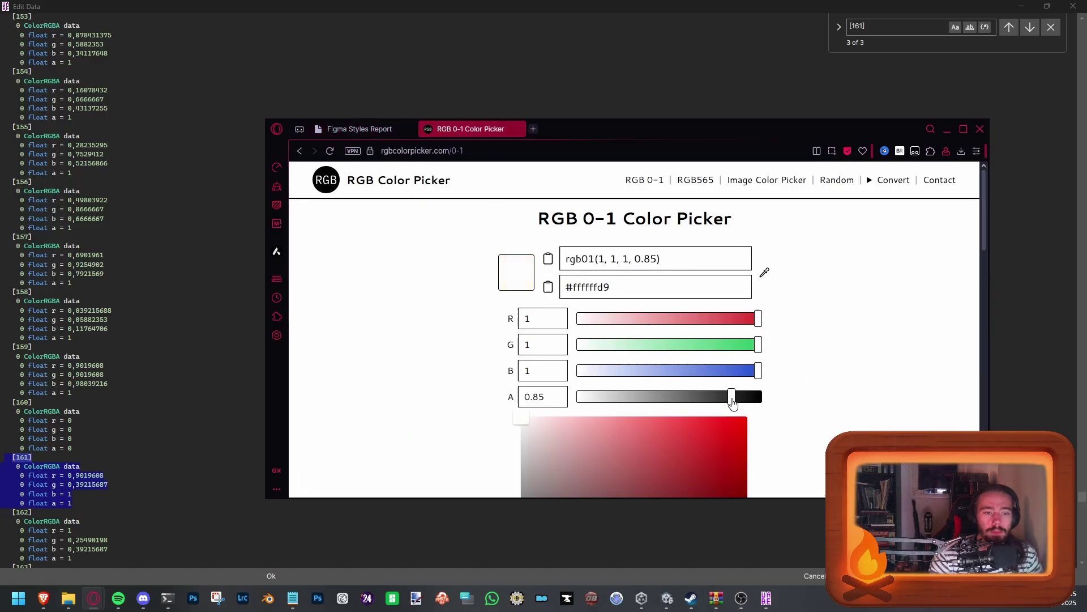
{"action": "left_click_drag", "start_coordinate": [731, 397], "coordinate": [807, 400]}
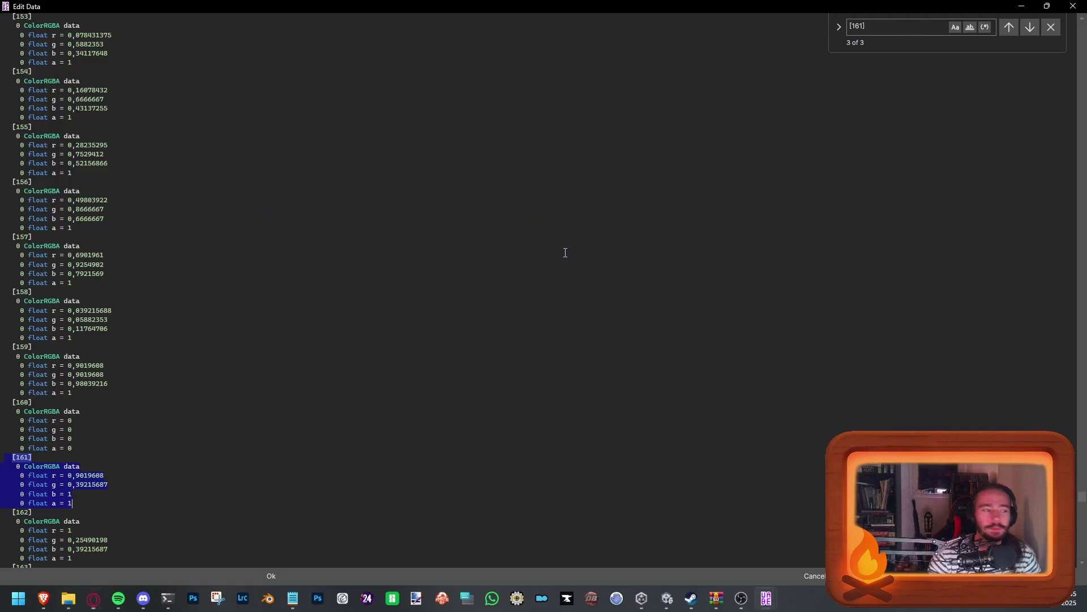
{"action": "left_click", "coordinate": [947, 129]}
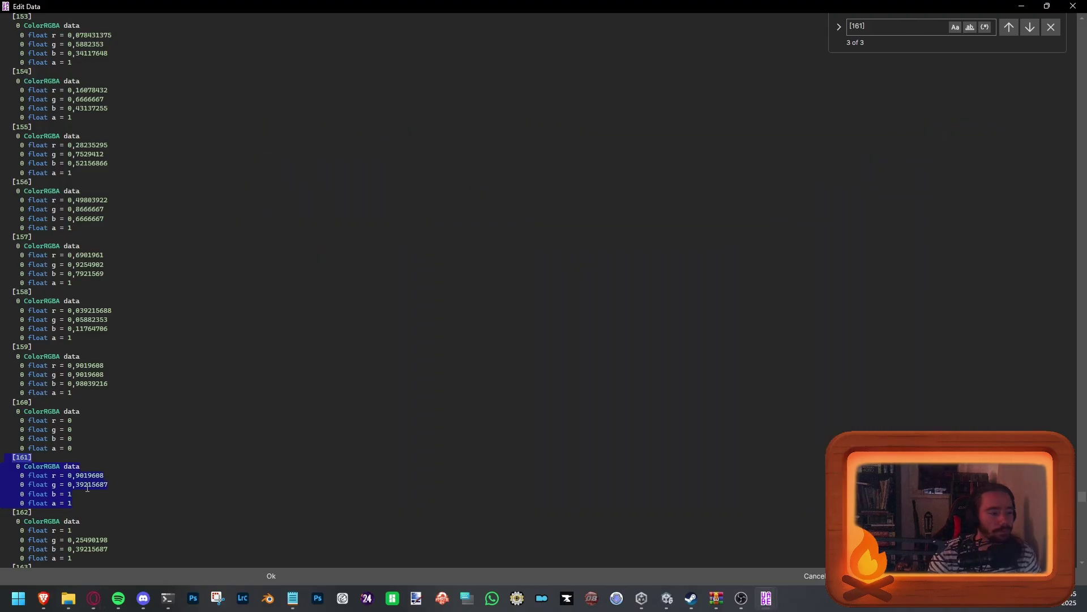
Step: Set the r and g values of color entry [161] to 1, keeping each value on its own line
{"action": "left_click", "coordinate": [81, 474]}
{"action": "key", "text": "BackSpace"}
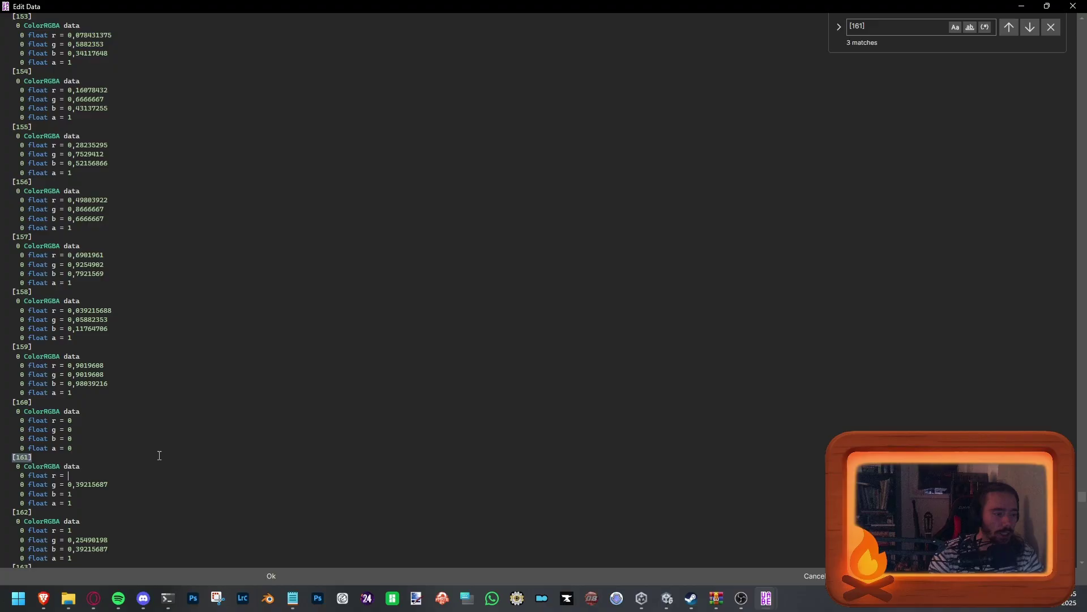
{"action": "key", "text": "BackSpace"}
{"action": "key", "text": "BackSpace"}
{"action": "type", "text": "1"}
{"action": "key", "text": "Down"}
{"action": "key", "text": "Delete"}
{"action": "key", "text": "Delete"}
{"action": "key", "text": "Delete"}
{"action": "key", "text": "Delete"}
{"action": "key", "text": "Delete"}
{"action": "key", "text": "Delete"}
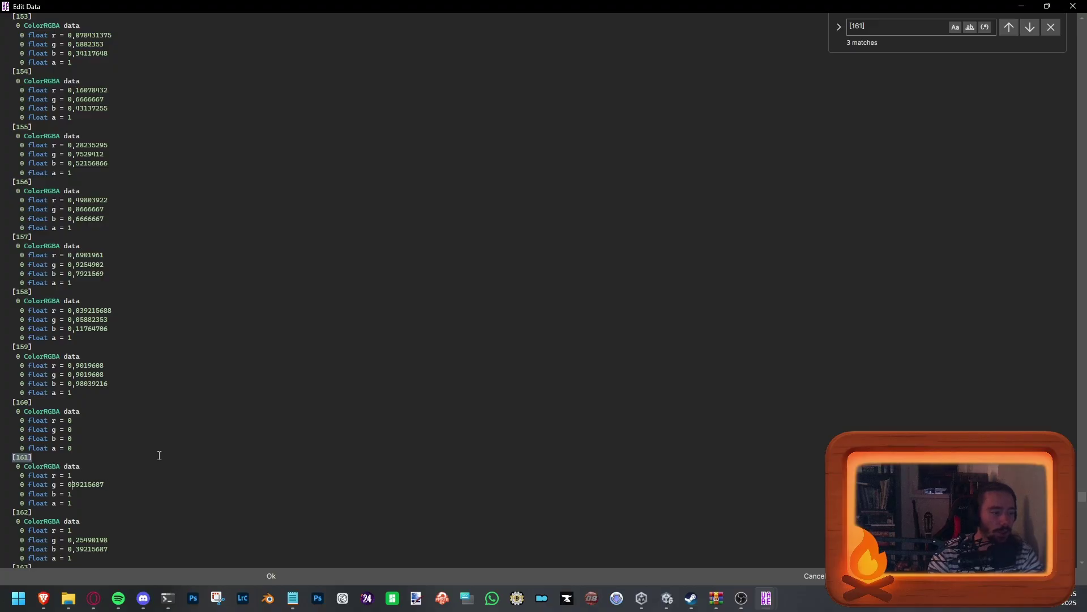
{"action": "key", "text": "Delete"}
{"action": "key", "text": "Delete"}
{"action": "key", "text": "Delete"}
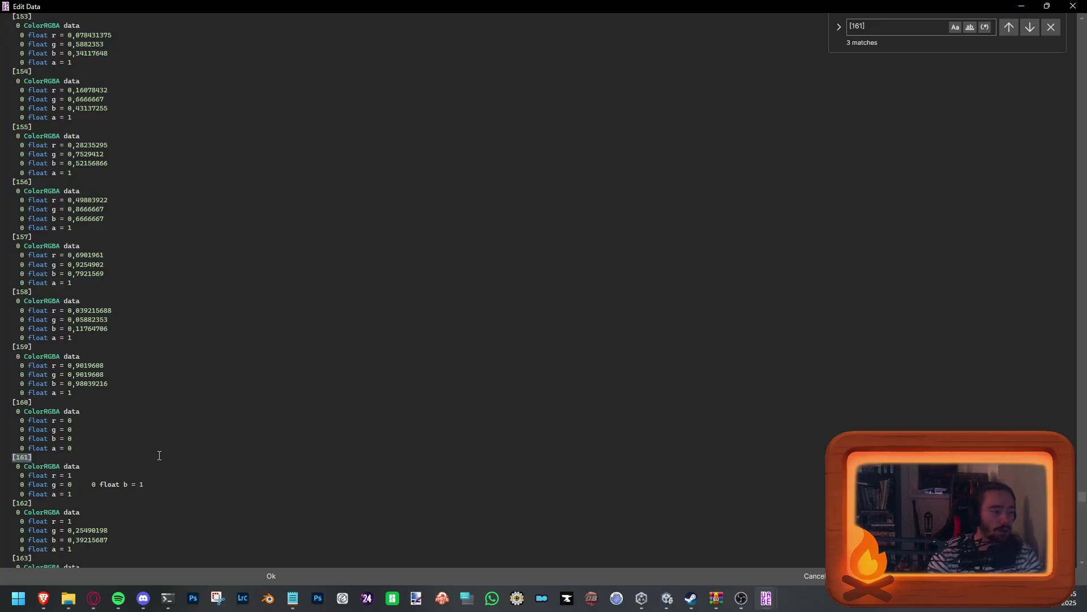
{"action": "key", "text": "Return"}
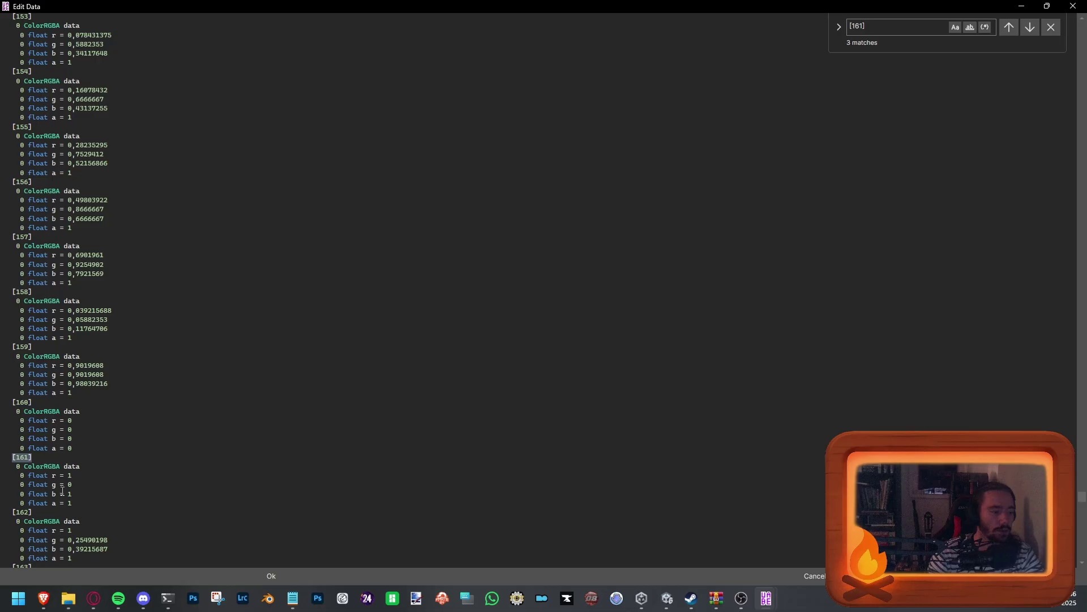
{"action": "type", "text": "1"}
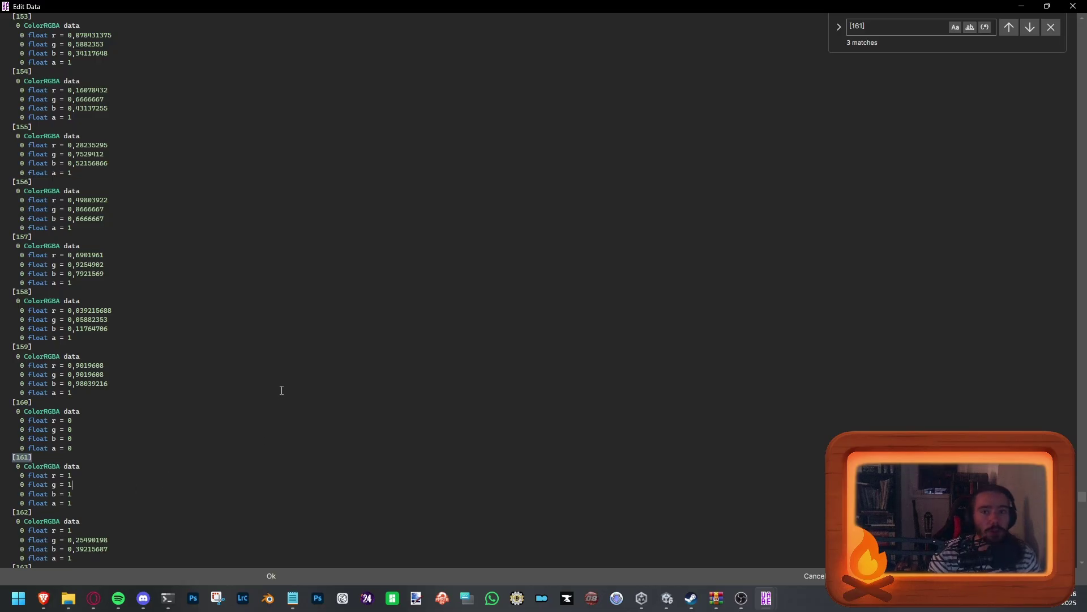
Step: Apply the FigmaStyleVariables data edits and save the assets file, accepting the confirmation message
{"action": "double_click", "coordinate": [449, 9]}
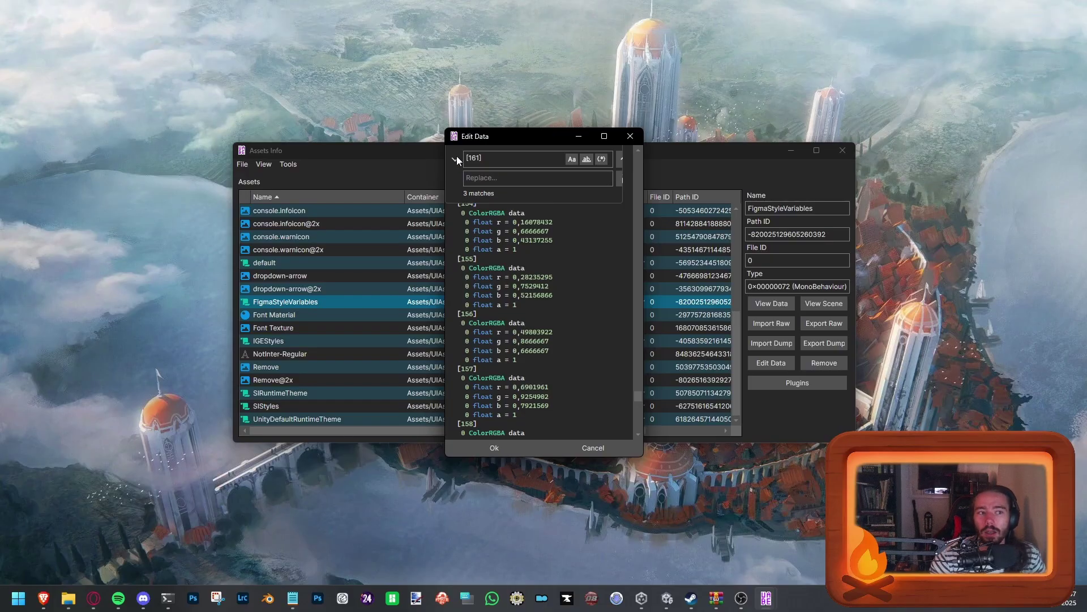
{"action": "left_click", "coordinate": [486, 443]}
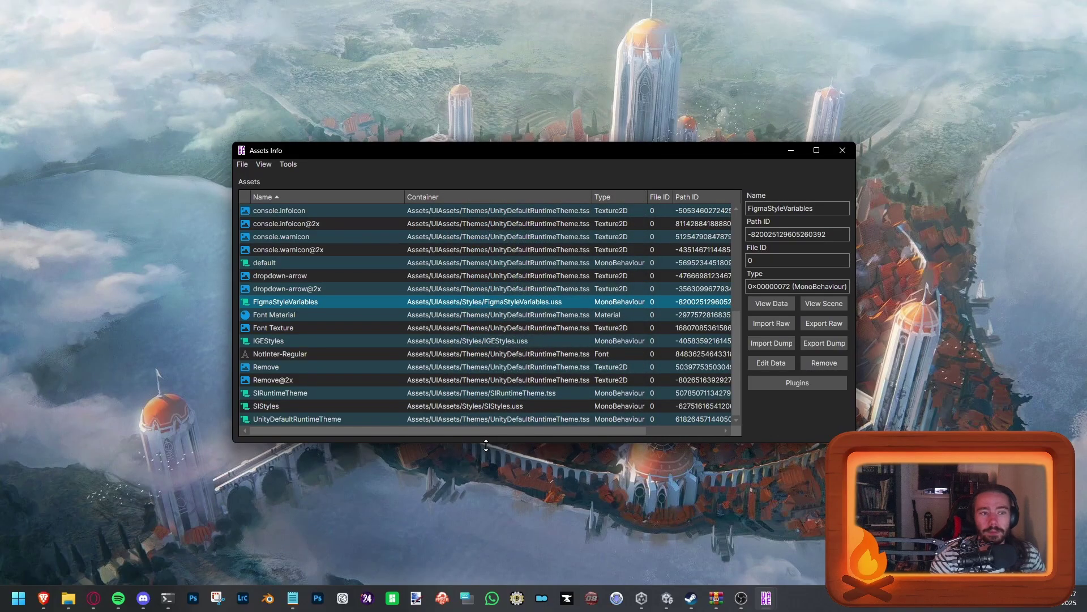
{"action": "left_click", "coordinate": [240, 166]}
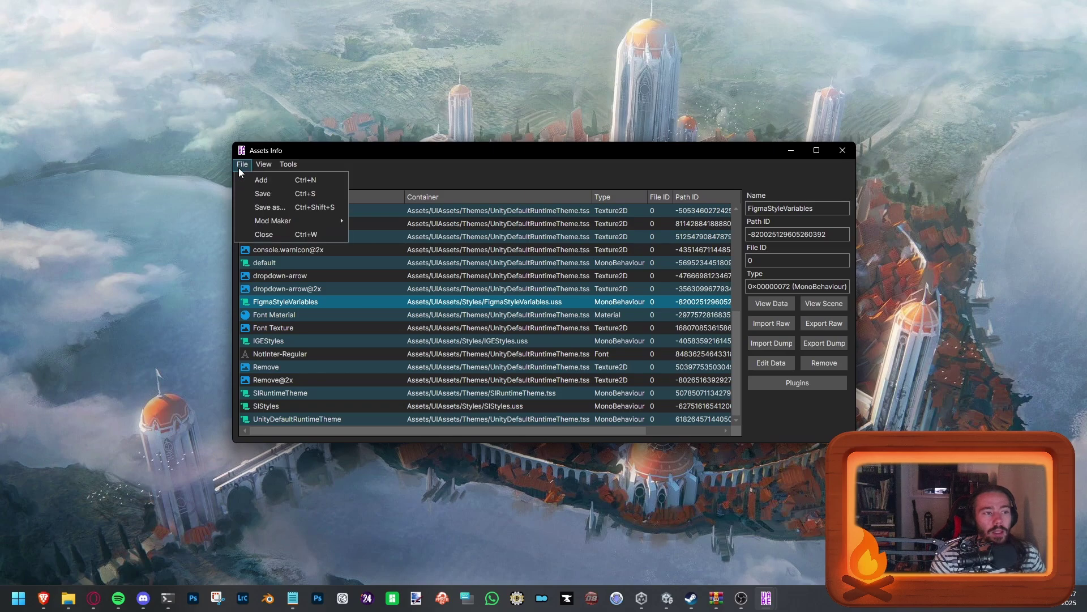
{"action": "left_click", "coordinate": [262, 194]}
{"action": "left_click_drag", "start_coordinate": [468, 288], "coordinate": [602, 299]}
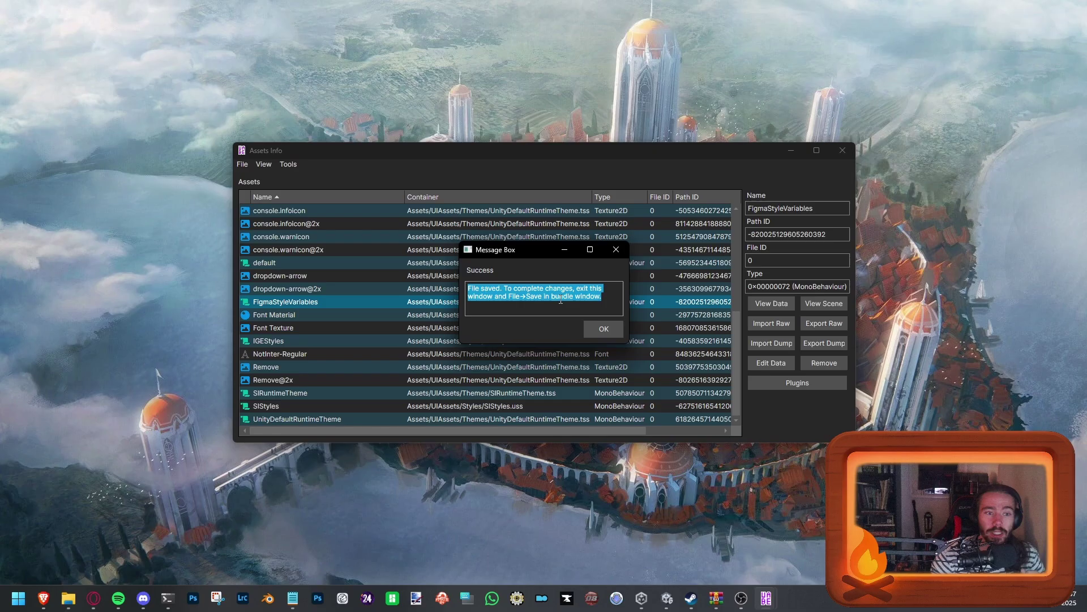
{"action": "left_click", "coordinate": [603, 329]}
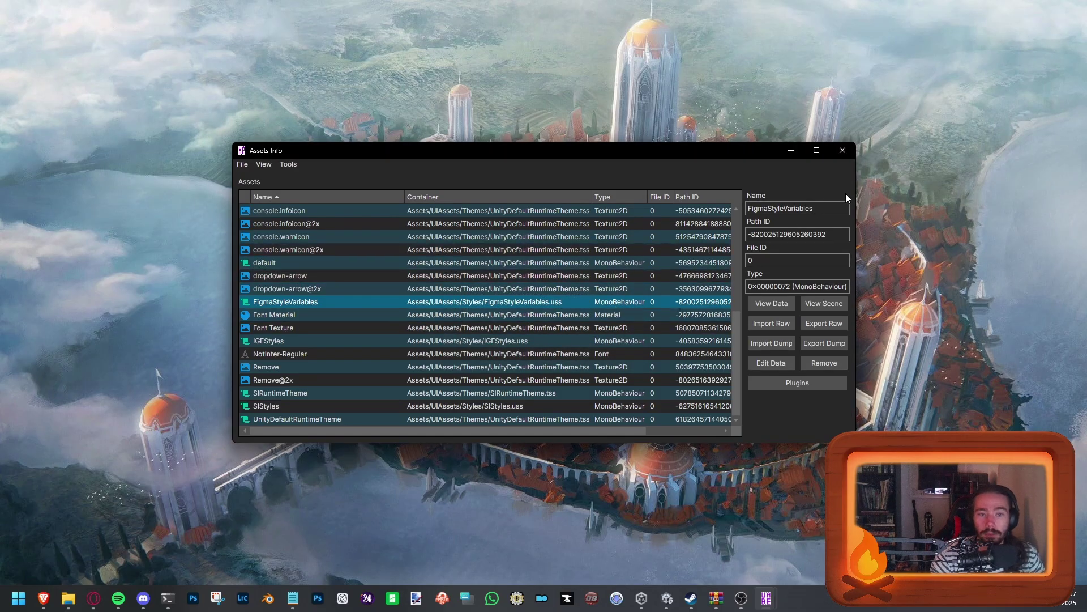
Step: Exit the assets list and save the ui-styles_assets_common.bundle file
{"action": "left_click", "coordinate": [844, 150]}
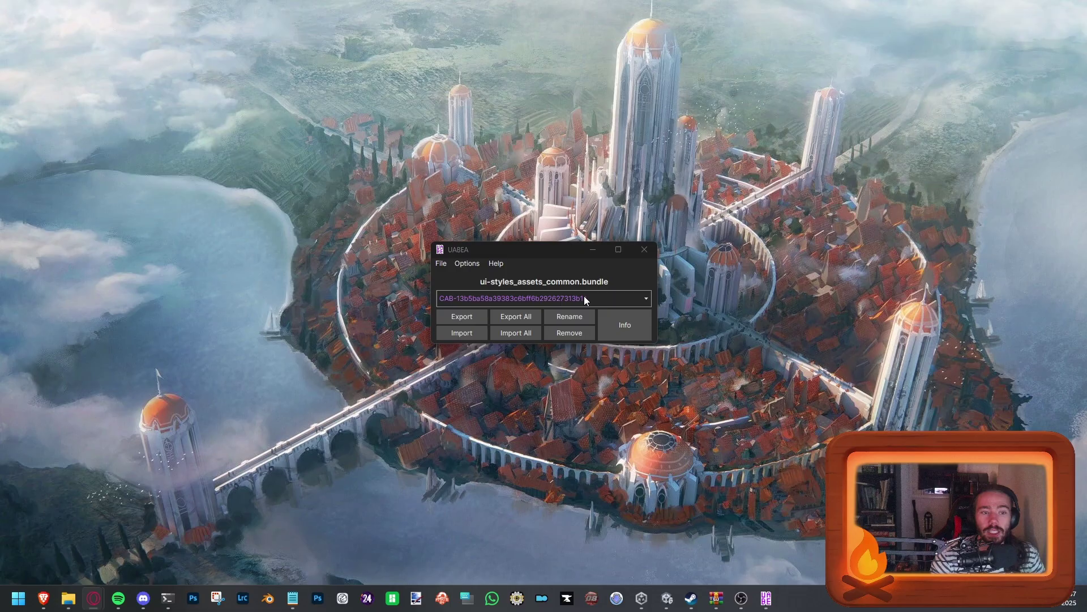
{"action": "left_click", "coordinate": [441, 263]}
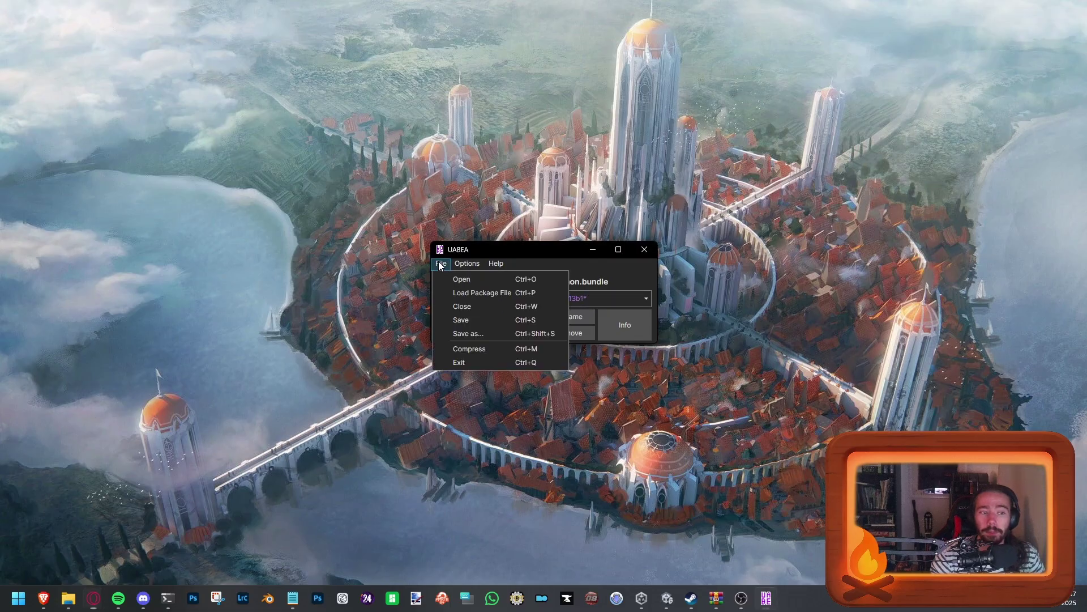
{"action": "left_click", "coordinate": [463, 316]}
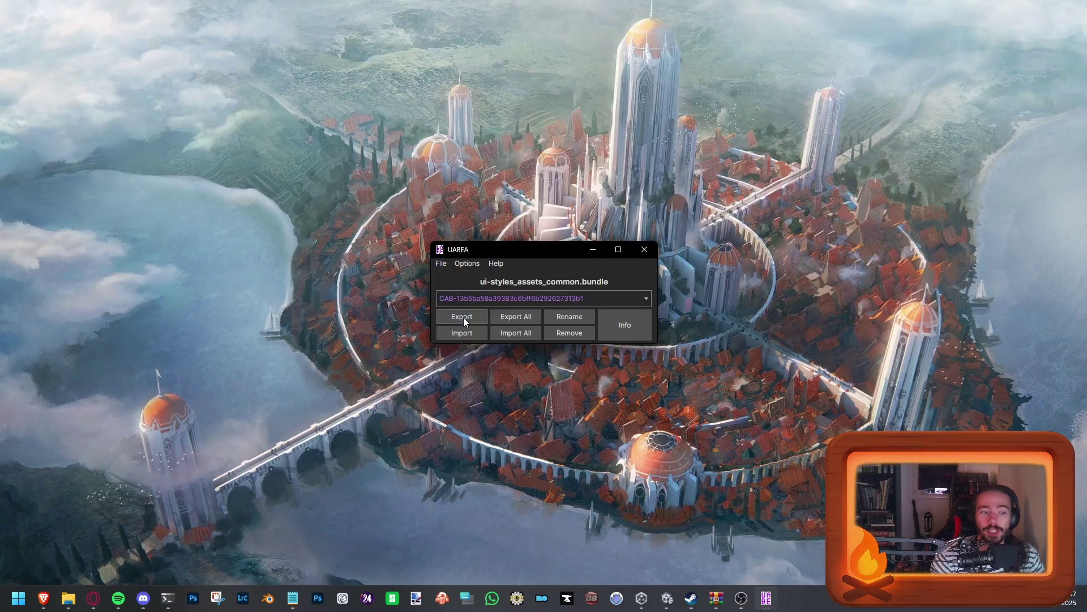
Step: Close UABEA, switch to the StyleTutorial folder in File Explorer, and select ui-styles_assets_common.bundle to check its modified date
{"action": "left_click", "coordinate": [639, 249]}
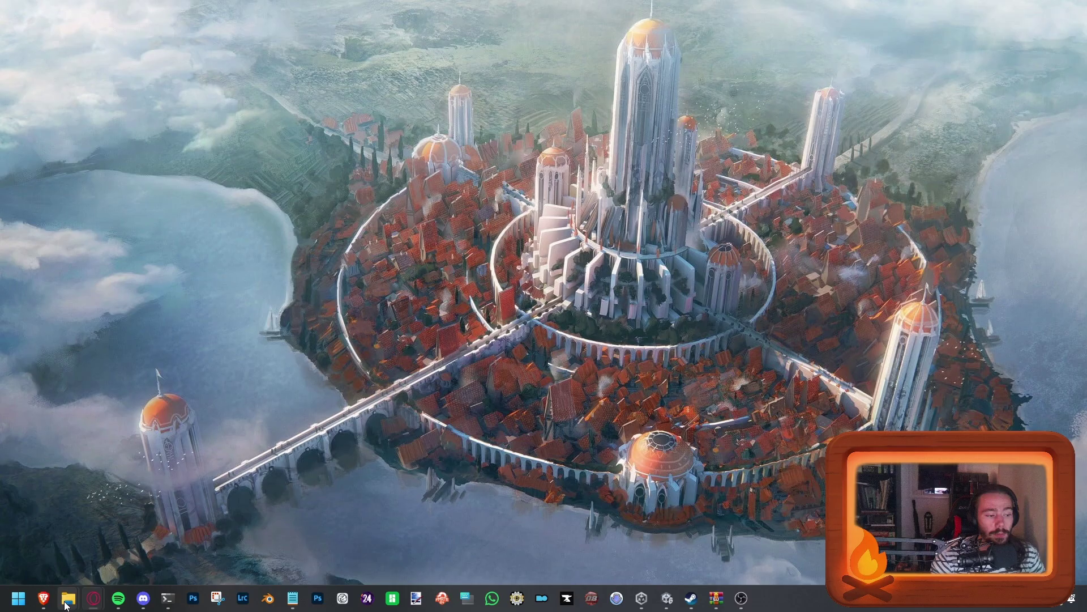
{"action": "mouse_move", "coordinate": [68, 598]}
{"action": "left_click", "coordinate": [63, 542]}
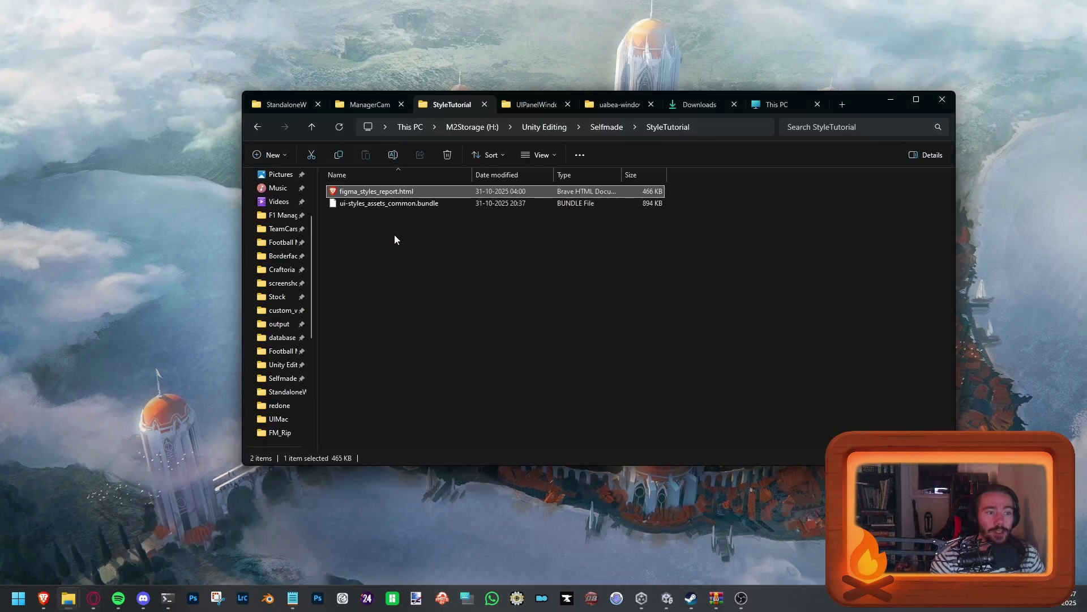
{"action": "left_click", "coordinate": [372, 206]}
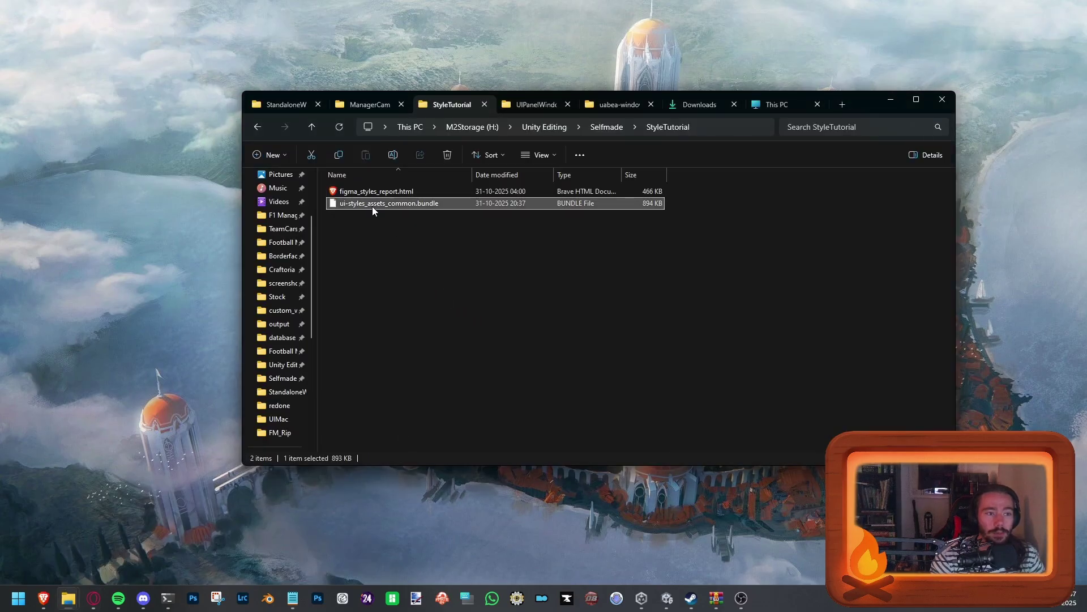
{"action": "left_click", "coordinate": [339, 128]}
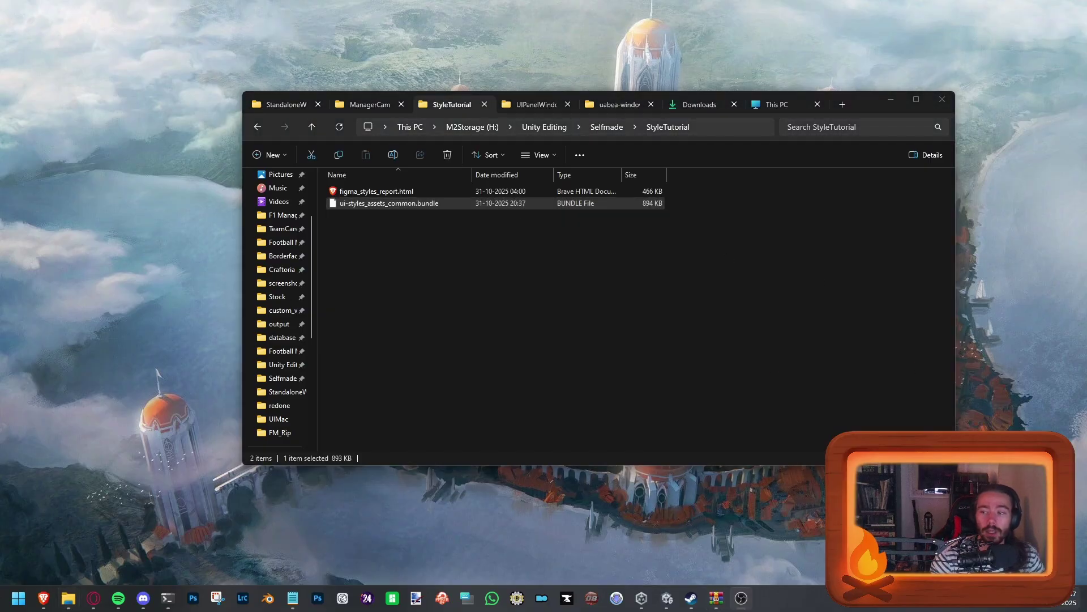
Step: Compare the bundle's modified time with the current system date and time
{"action": "left_click", "coordinate": [1053, 606]}
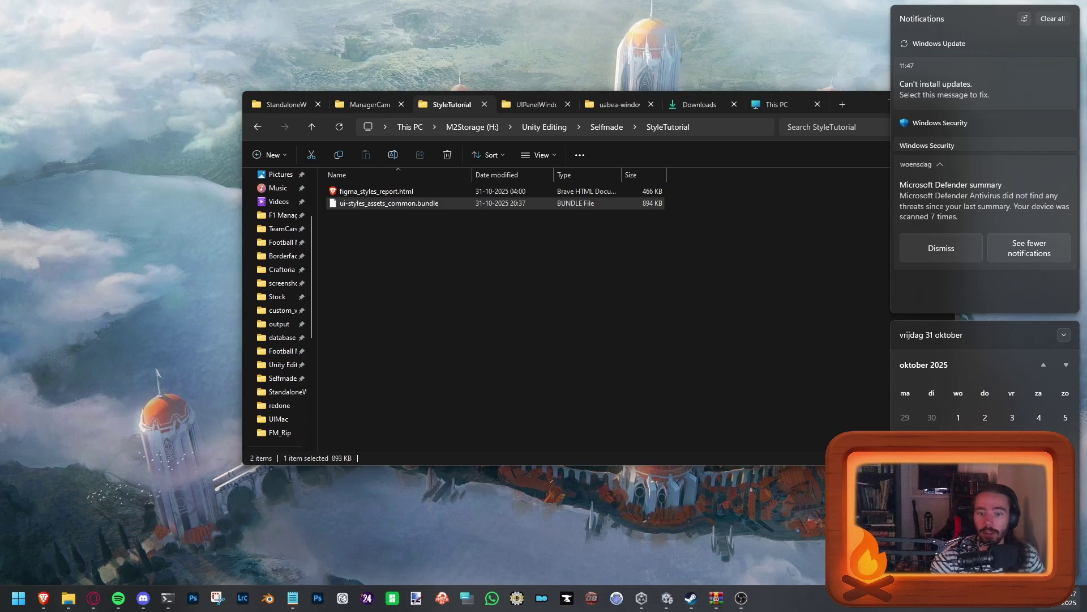
{"action": "key", "text": "Escape"}
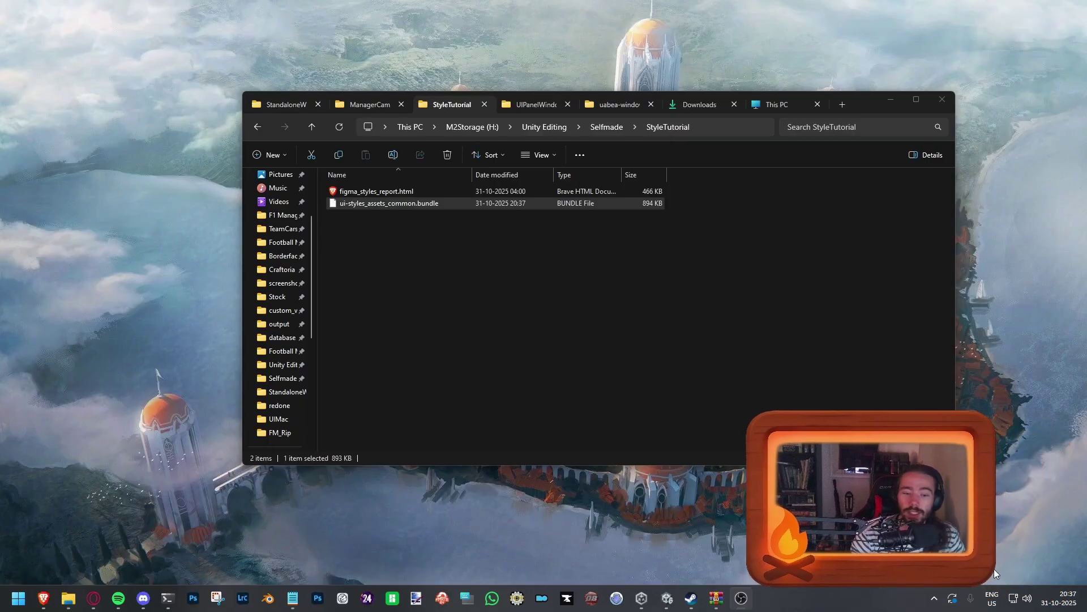
{"action": "mouse_move", "coordinate": [1074, 606]}
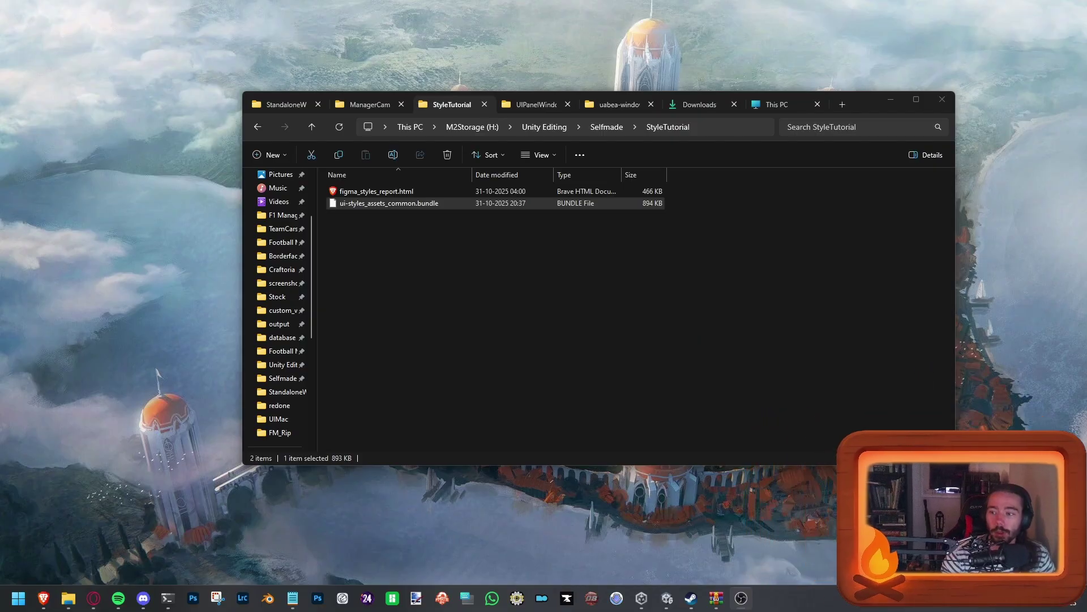
Step: Copy ui-styles_assets_common.bundle from StyleTutorial into the game's StandaloneWindows64 folder, replacing the existing file
{"action": "left_click", "coordinate": [339, 156]}
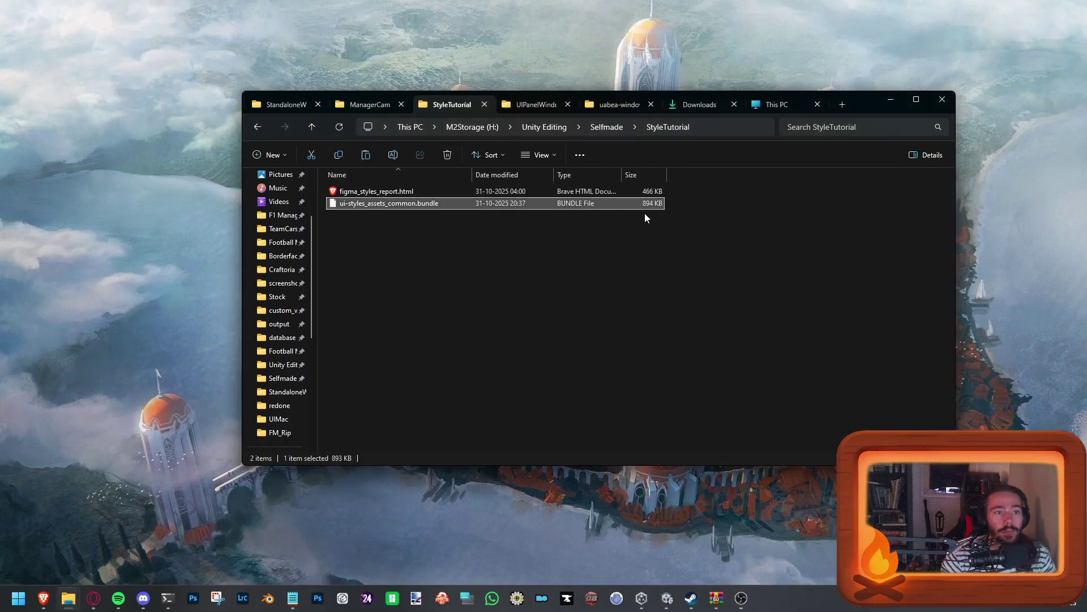
{"action": "left_click", "coordinate": [286, 104]}
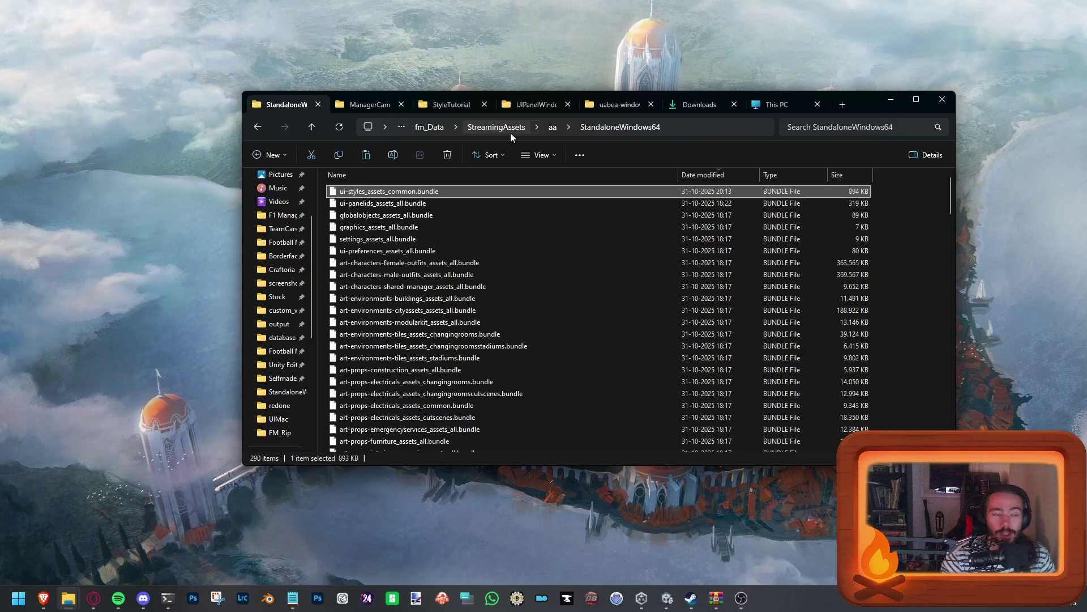
{"action": "left_click", "coordinate": [365, 155]}
{"action": "left_click", "coordinate": [517, 218]}
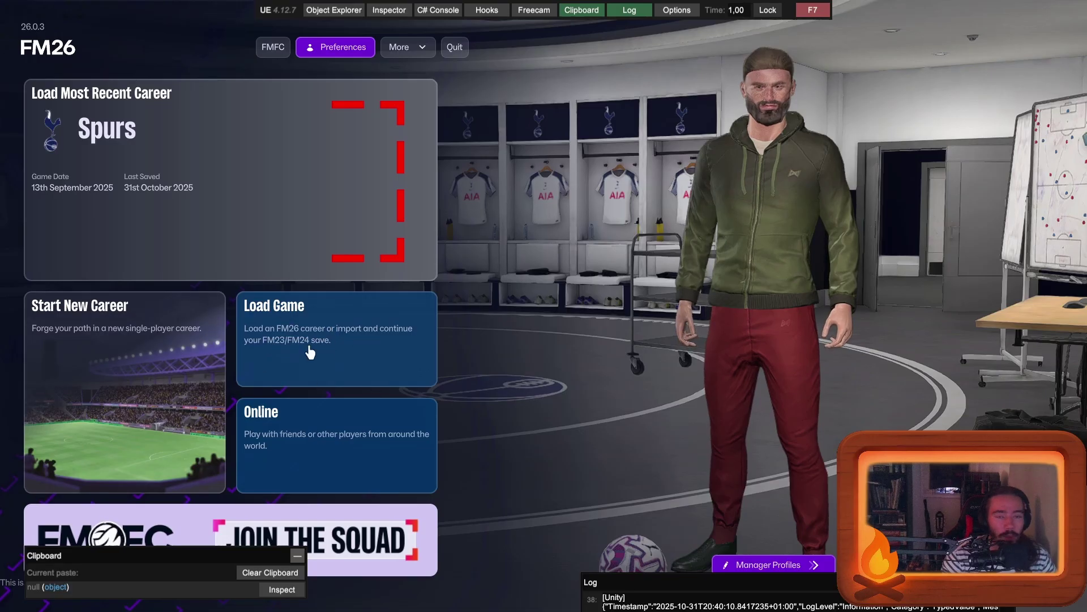
Step: Load the most recent Spurs career in Football Manager 26 and examine the card colors on the Squad overview and Tactics Planner
{"action": "left_click", "coordinate": [290, 207]}
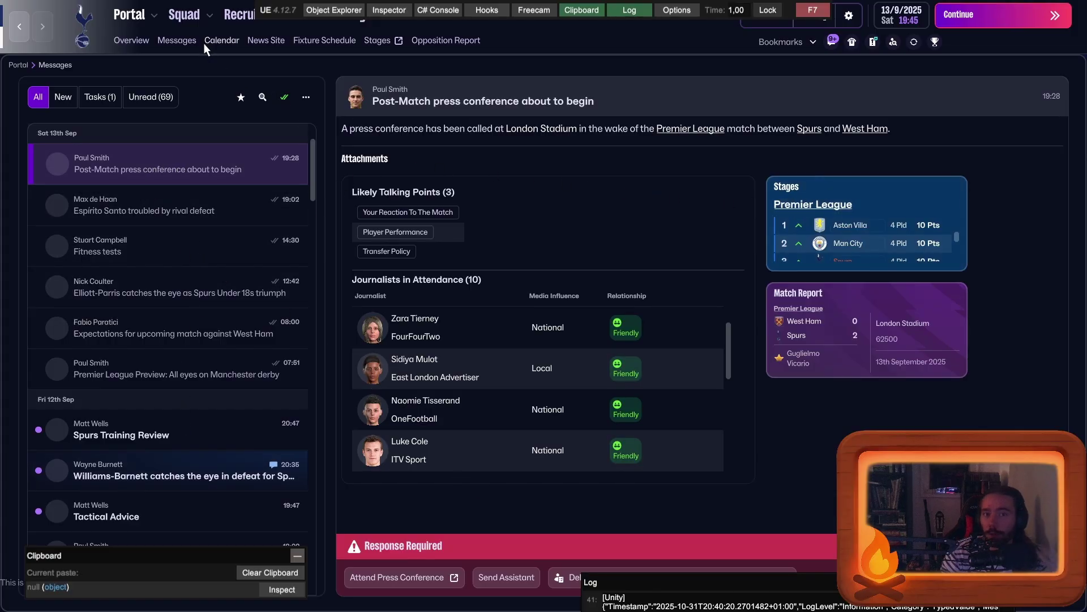
{"action": "left_click", "coordinate": [83, 38]}
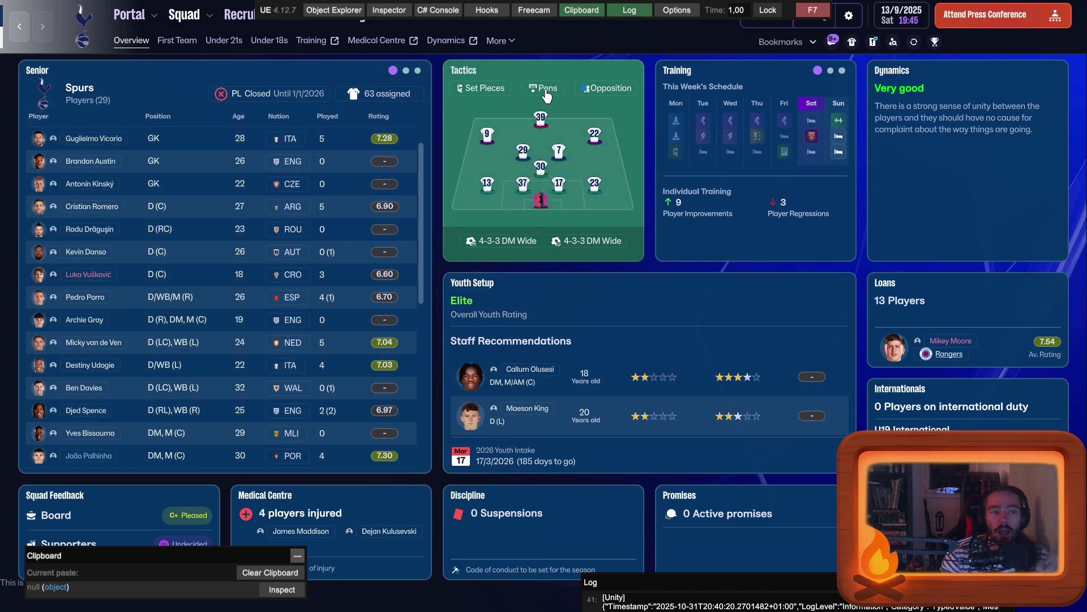
{"action": "left_click", "coordinate": [463, 72]}
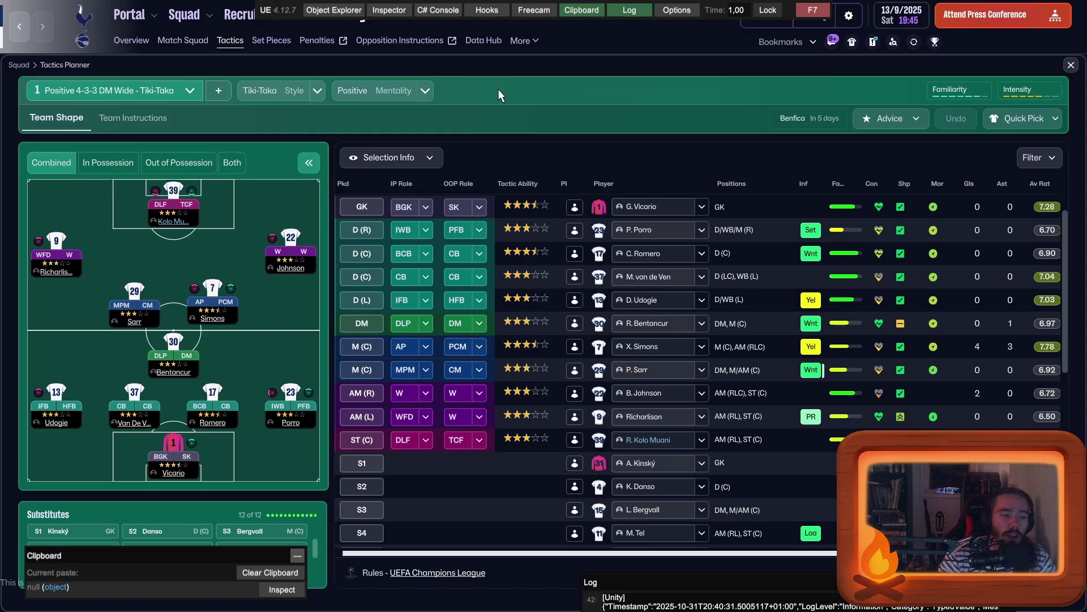
Step: Leave the Spurs career and return to the Football Manager start screen
{"action": "left_click", "coordinate": [849, 15]}
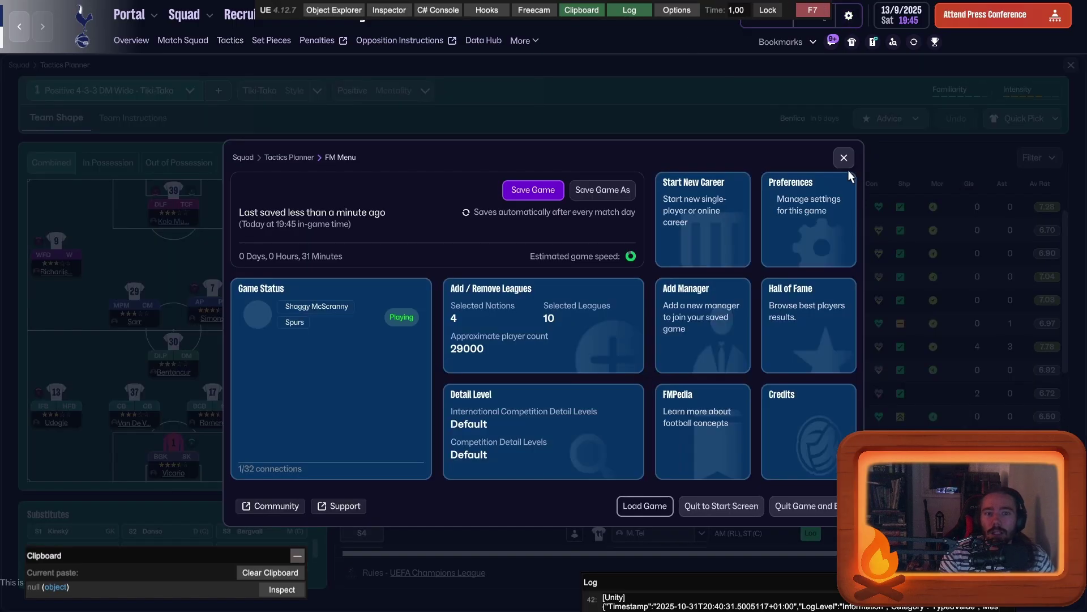
{"action": "left_click", "coordinate": [713, 509]}
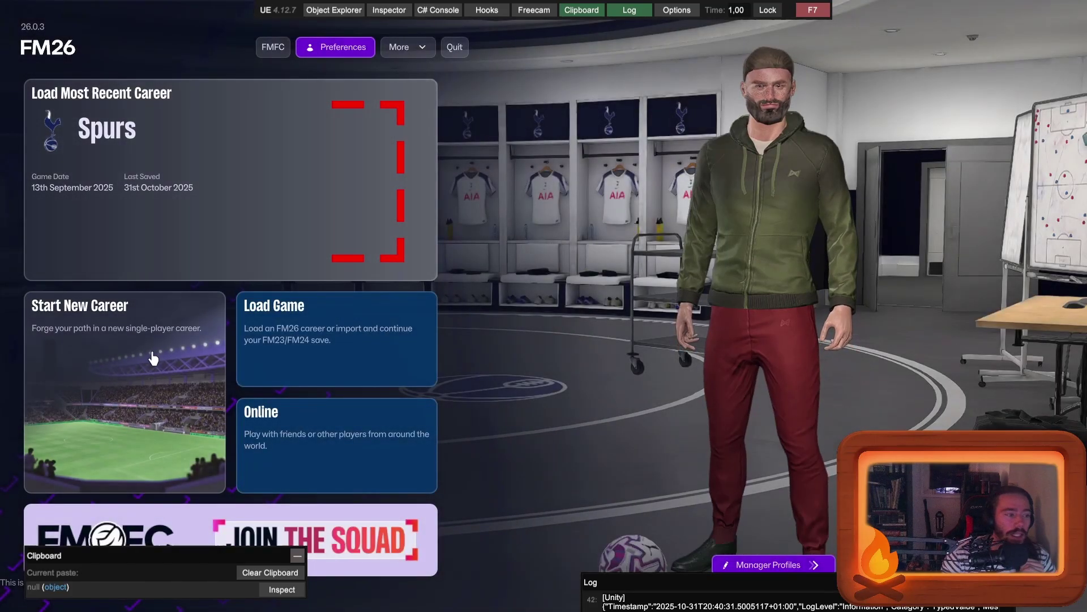
{"action": "left_click", "coordinate": [153, 357]}
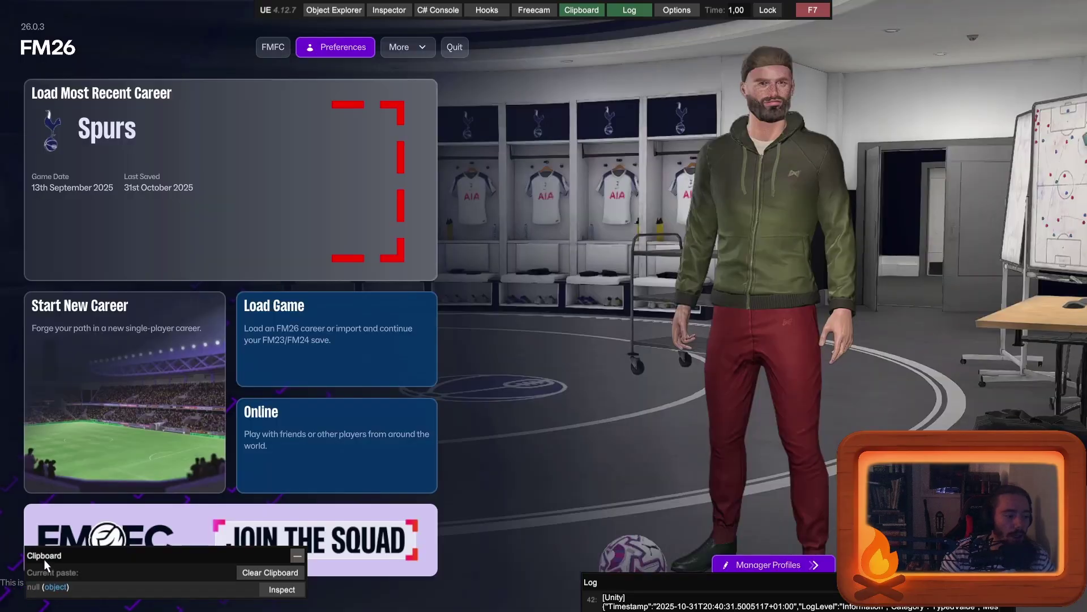
{"action": "left_click", "coordinate": [28, 598]}
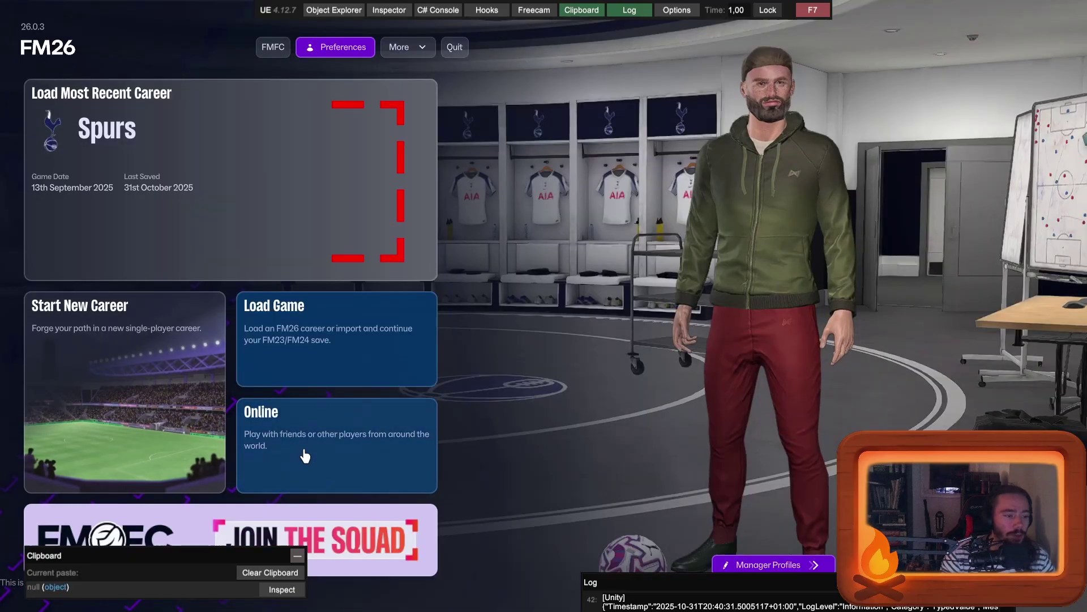
Step: Browse the FM26 saved games and examine the details of the Untitled Game and Untitled Game (v02) saves
{"action": "left_click", "coordinate": [312, 340]}
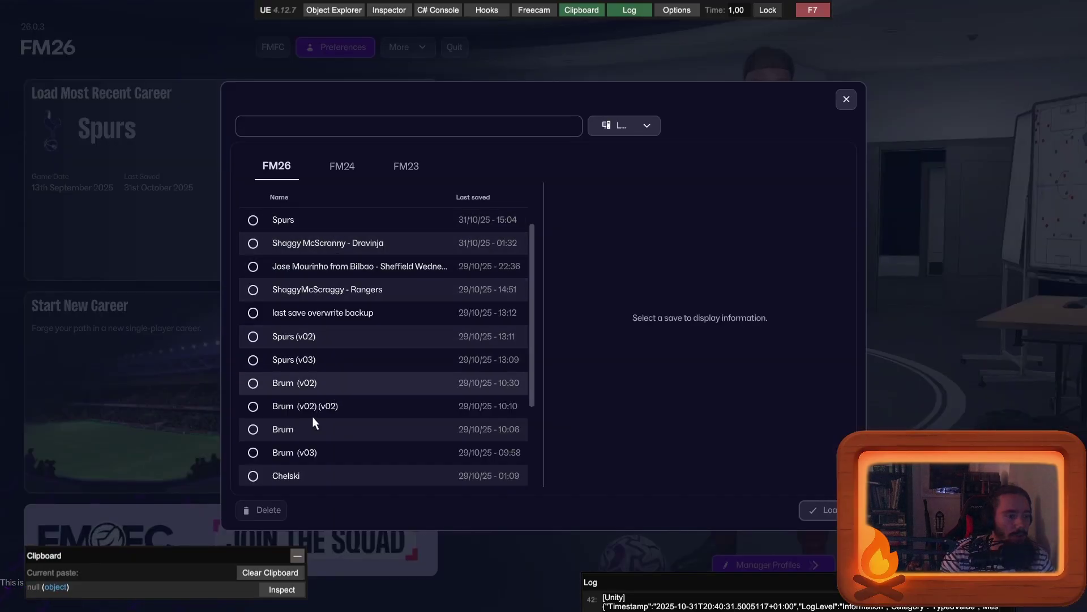
{"action": "scroll", "coordinate": [313, 422], "scroll_direction": "down", "scroll_amount": 3}
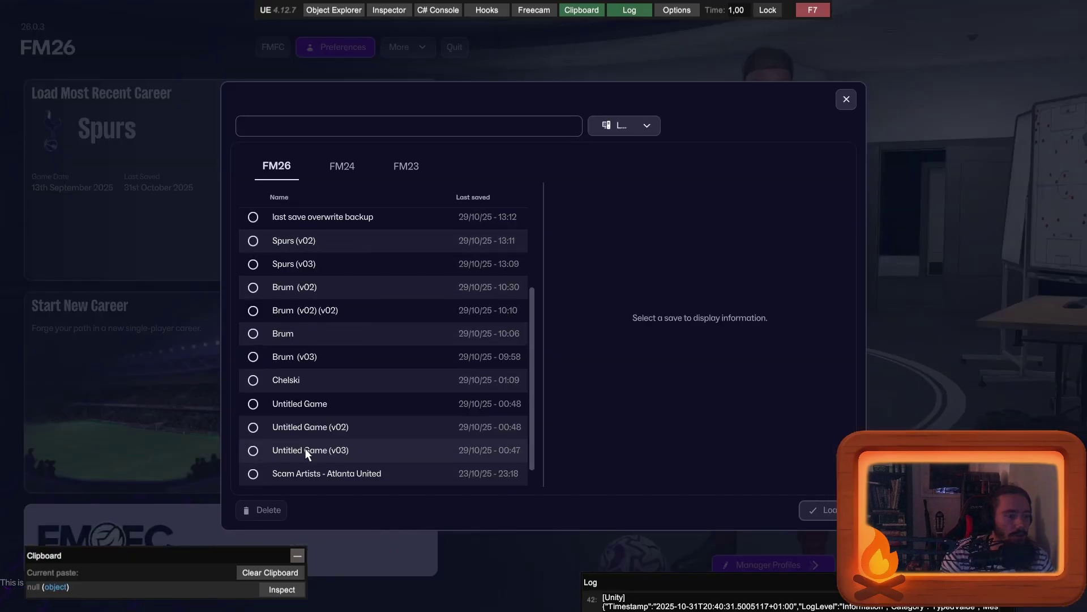
{"action": "left_click", "coordinate": [309, 263]}
{"action": "left_click", "coordinate": [306, 310]}
{"action": "left_click", "coordinate": [303, 403]}
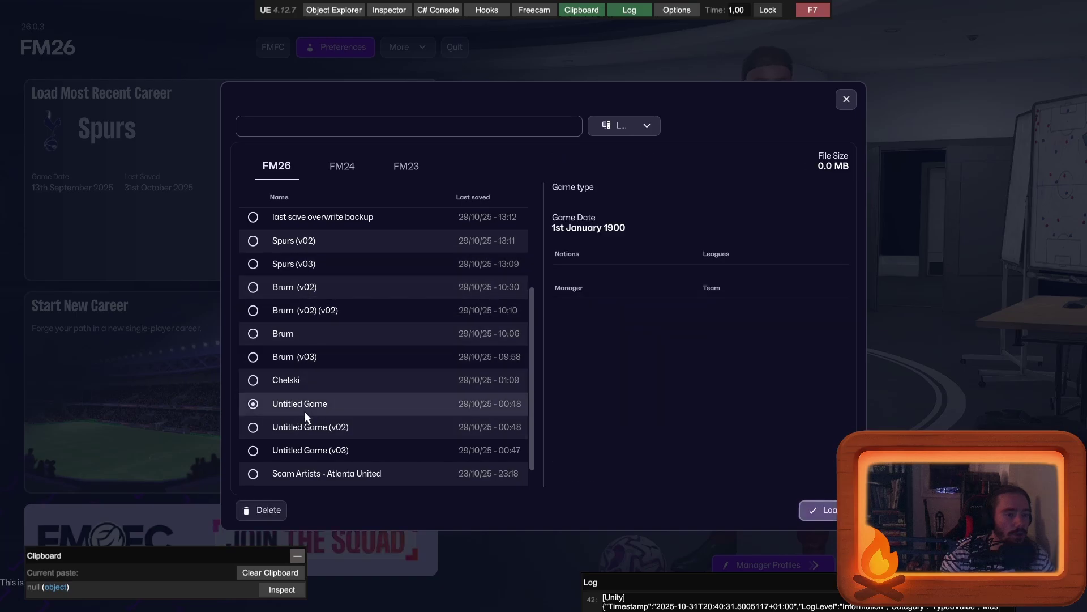
{"action": "left_click", "coordinate": [419, 426]}
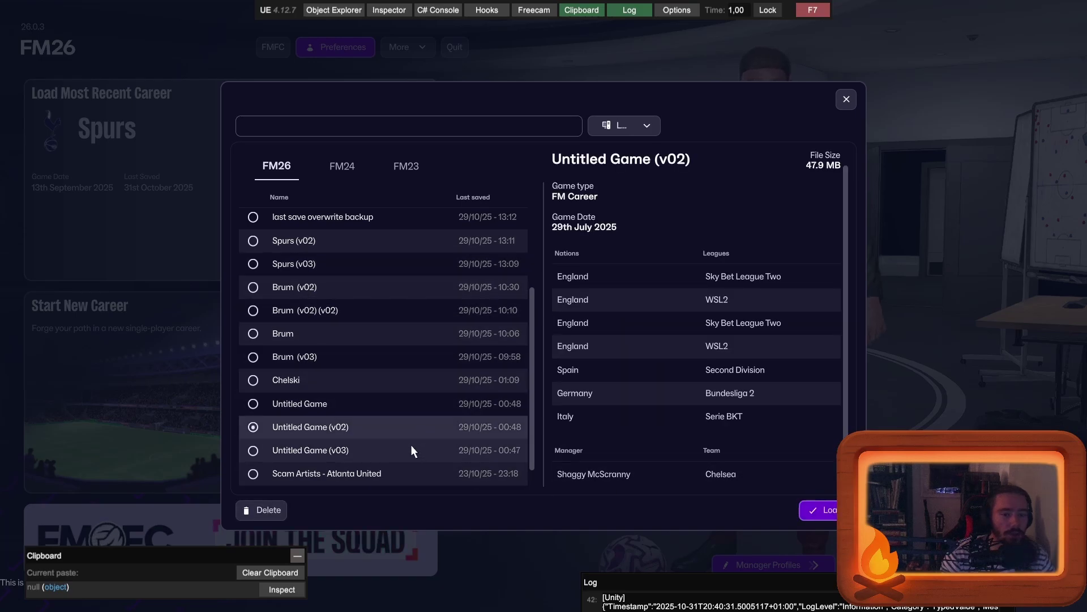
{"action": "left_click", "coordinate": [405, 405]}
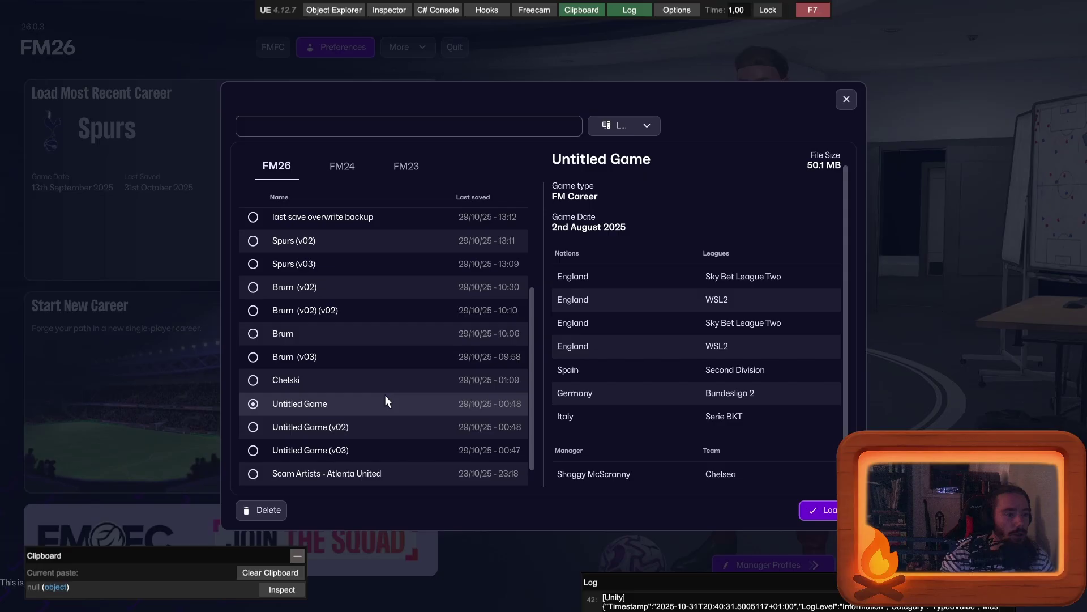
Step: Load the Dravinja career from the FM26 saved games
{"action": "scroll", "coordinate": [362, 261], "scroll_direction": "up", "scroll_amount": 3}
{"action": "left_click", "coordinate": [356, 244]}
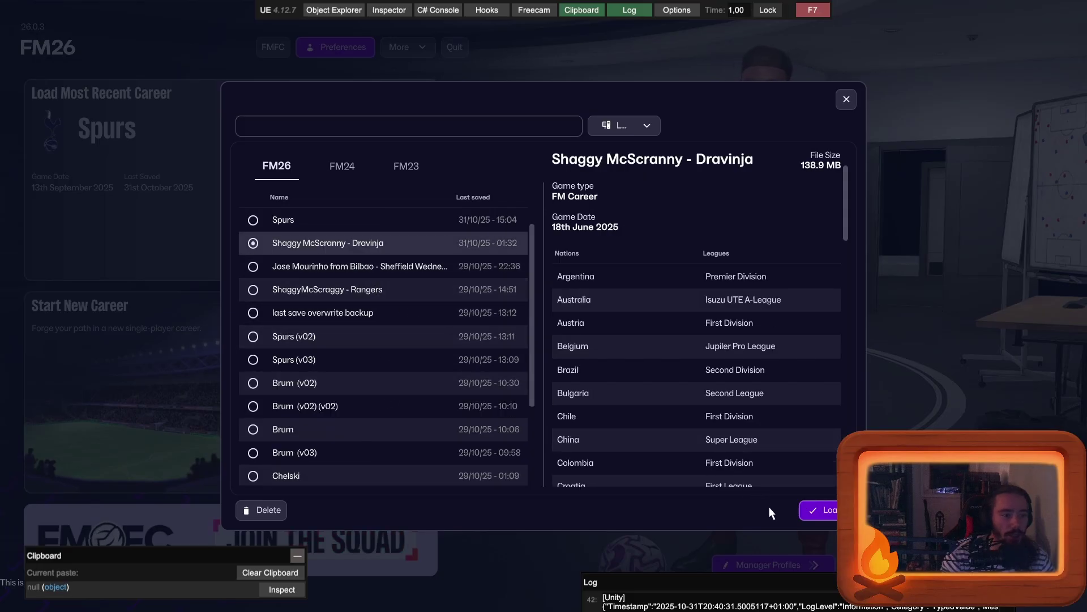
{"action": "left_click", "coordinate": [820, 510]}
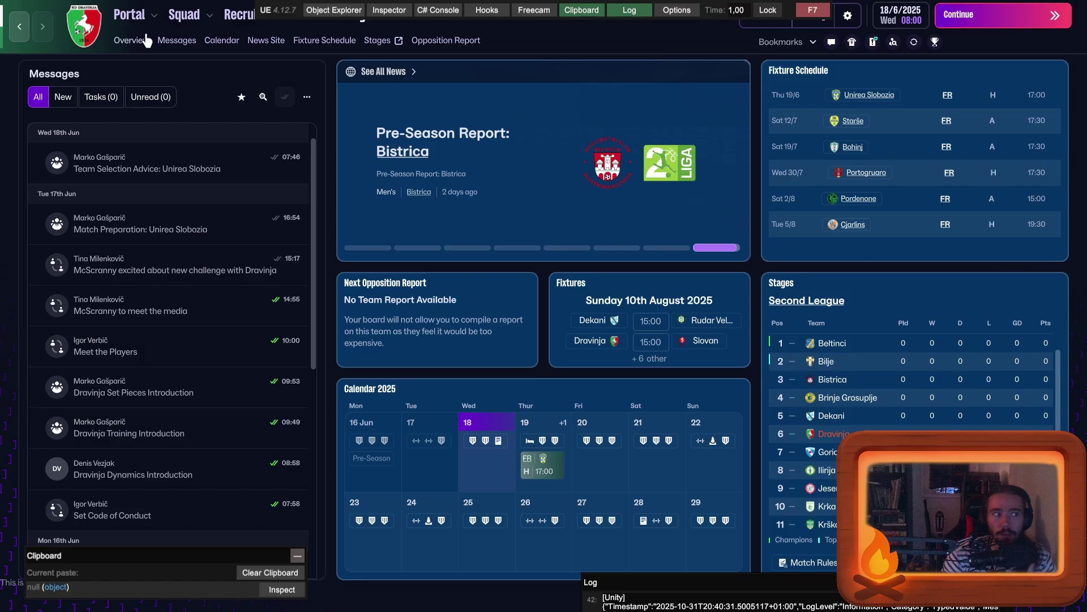
Step: Hide the UE overlay and examine the recolored cards on Dravinja's Squad overview, Match Day overview and Tactics Planner
{"action": "left_click", "coordinate": [193, 16]}
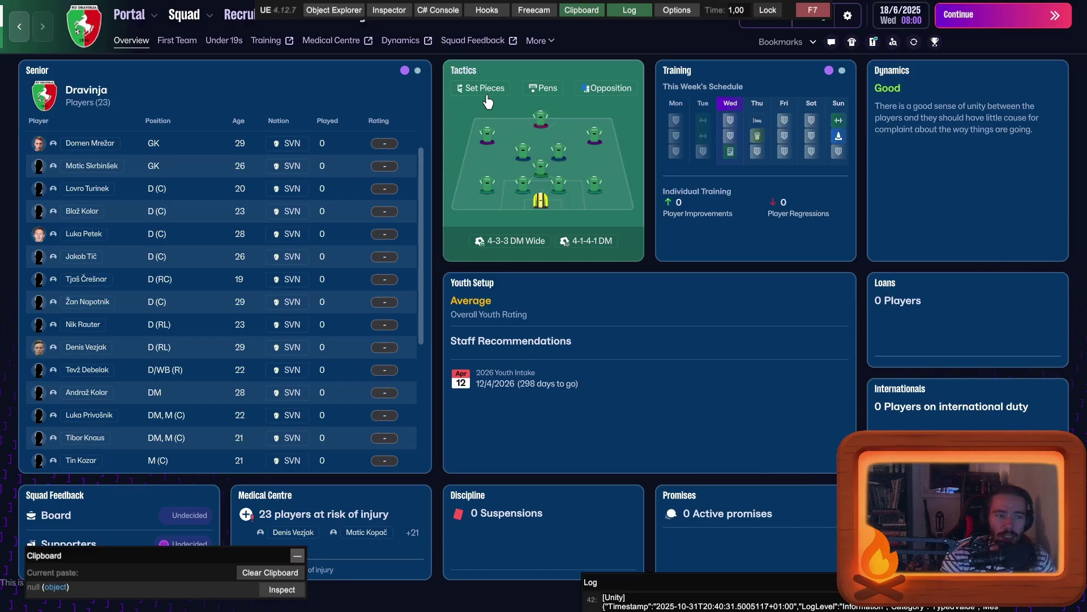
{"action": "left_click", "coordinate": [811, 11]}
{"action": "left_click", "coordinate": [346, 18]}
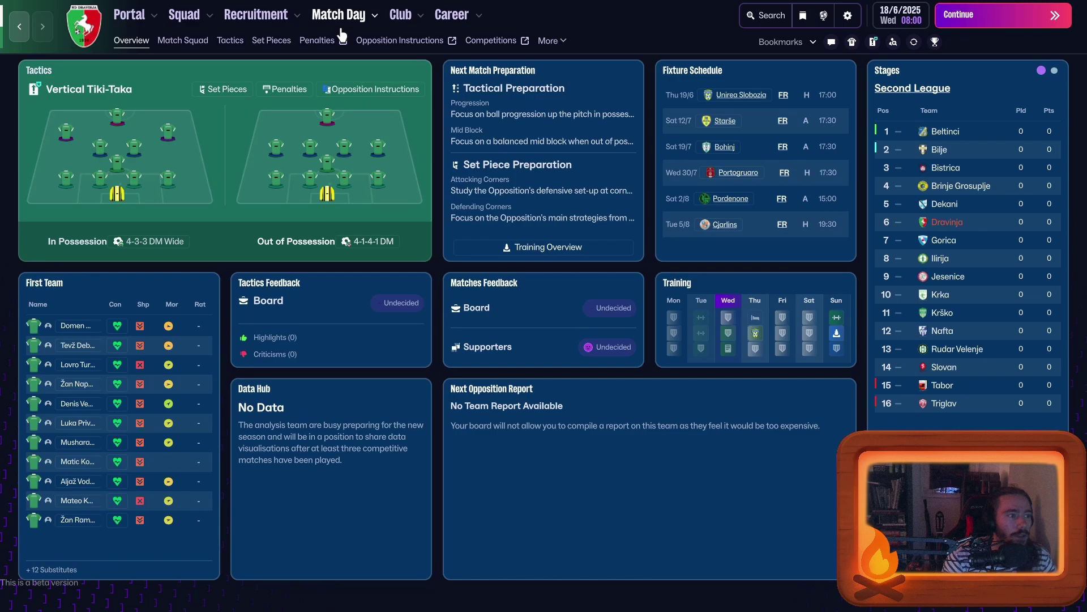
{"action": "left_click", "coordinate": [108, 77]}
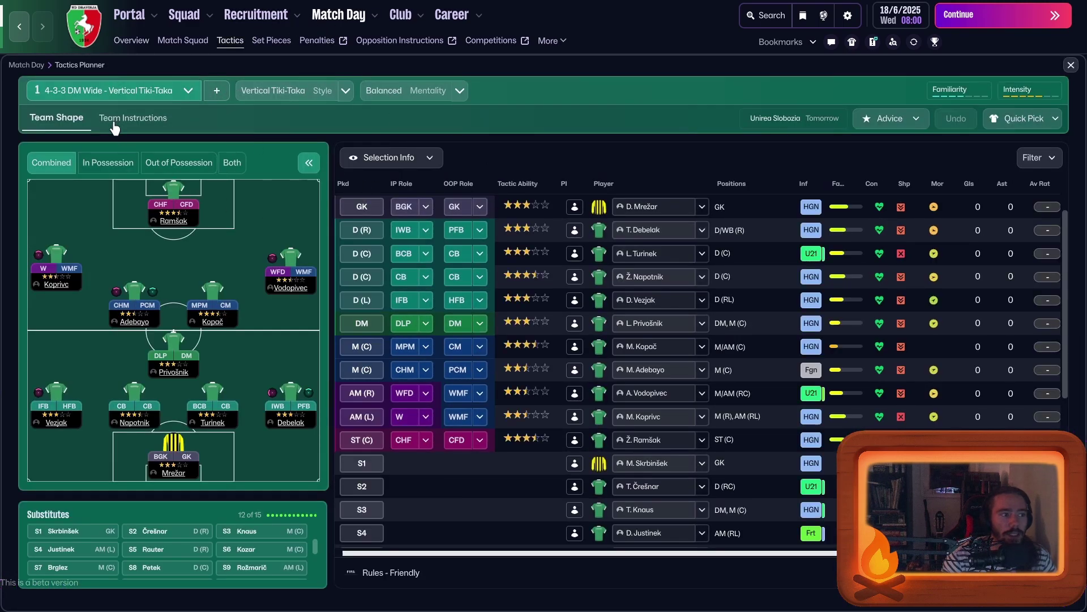
{"action": "left_click", "coordinate": [119, 120]}
{"action": "left_click", "coordinate": [68, 126]}
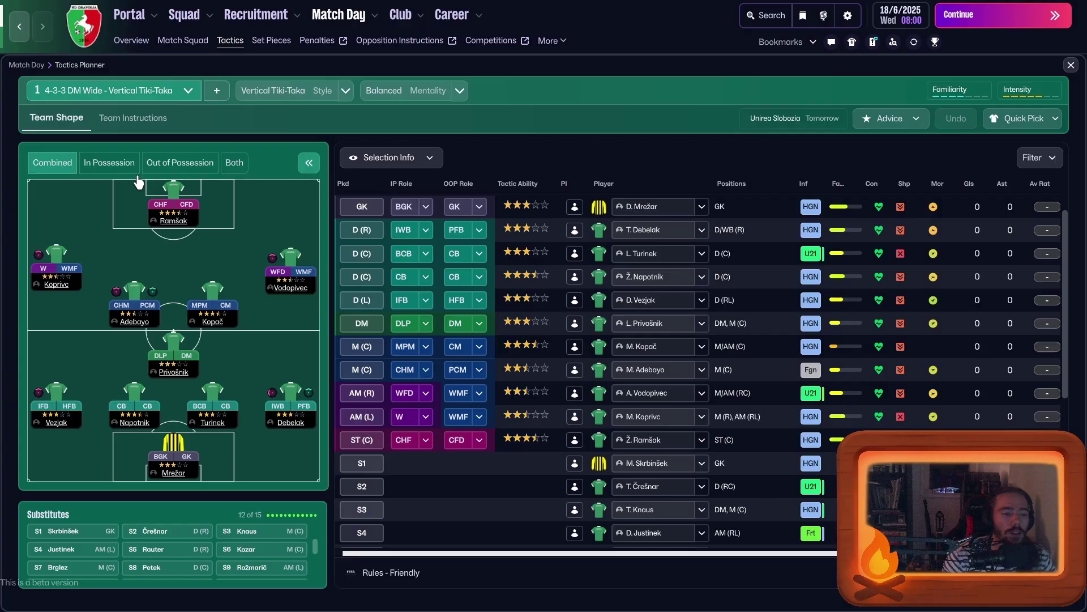